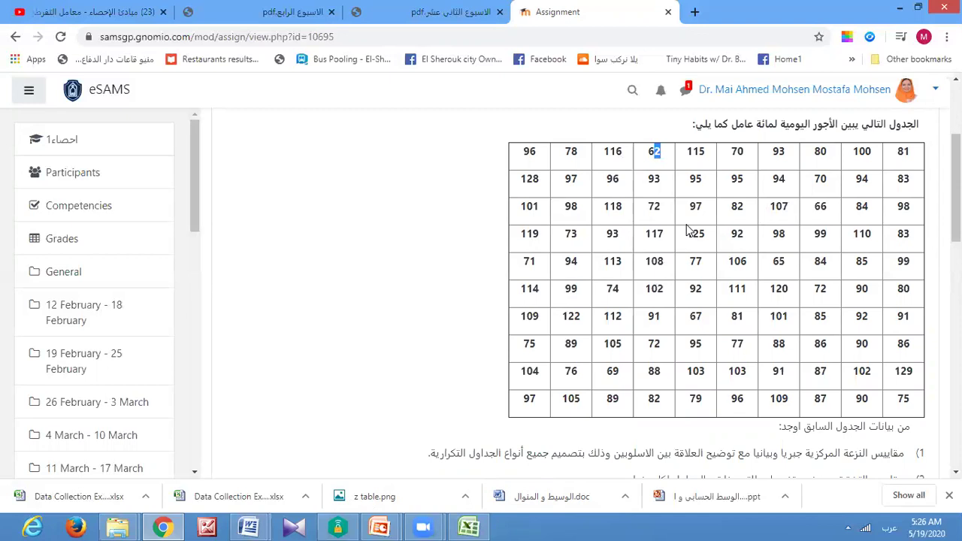
- Open the احصاء1 course page on the samsgp.gnomio.com site in a new browser tab
{"action": "left_click", "coordinate": [694, 11]}
{"action": "type", "text": "سش"}
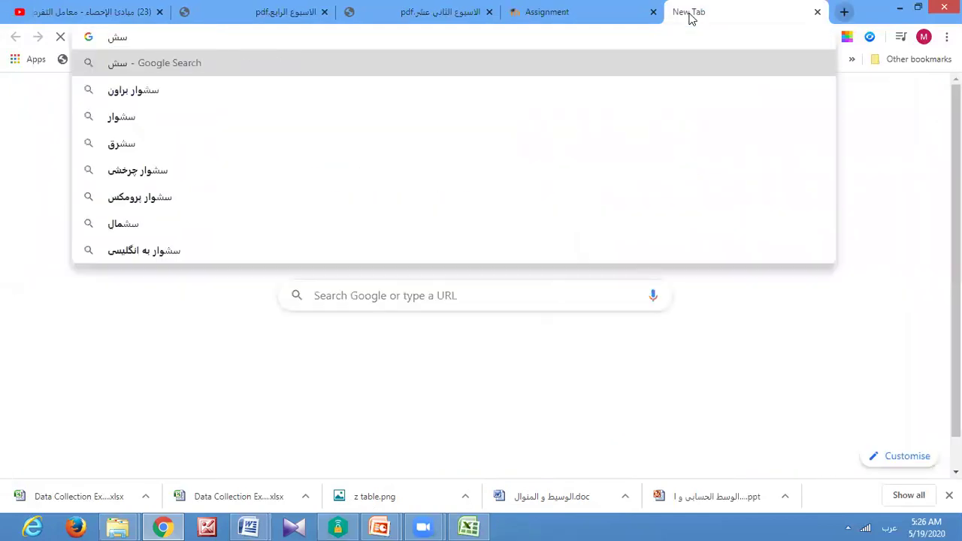
{"action": "key", "text": "BackSpace"}
{"action": "key", "text": "BackSpace"}
{"action": "type", "text": "sa"}
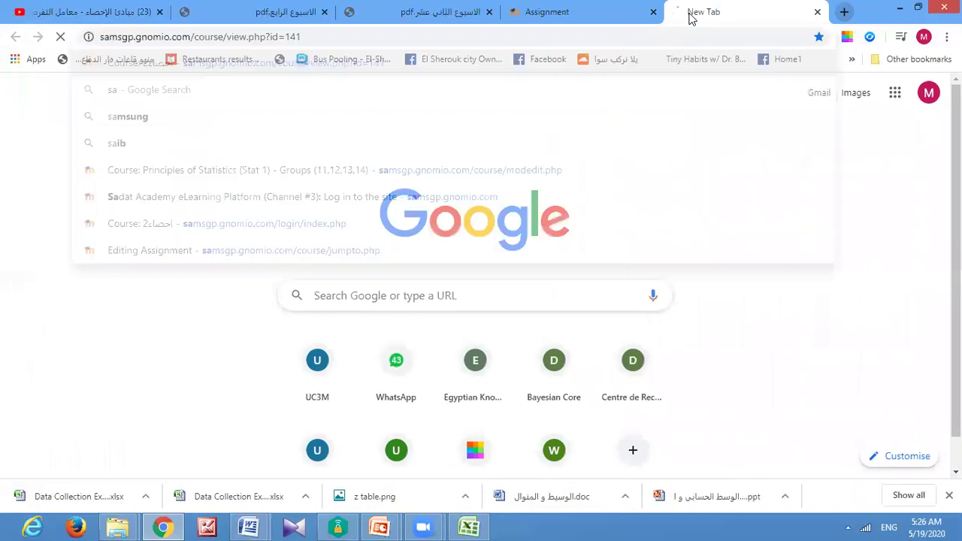
{"action": "key", "text": "Return"}
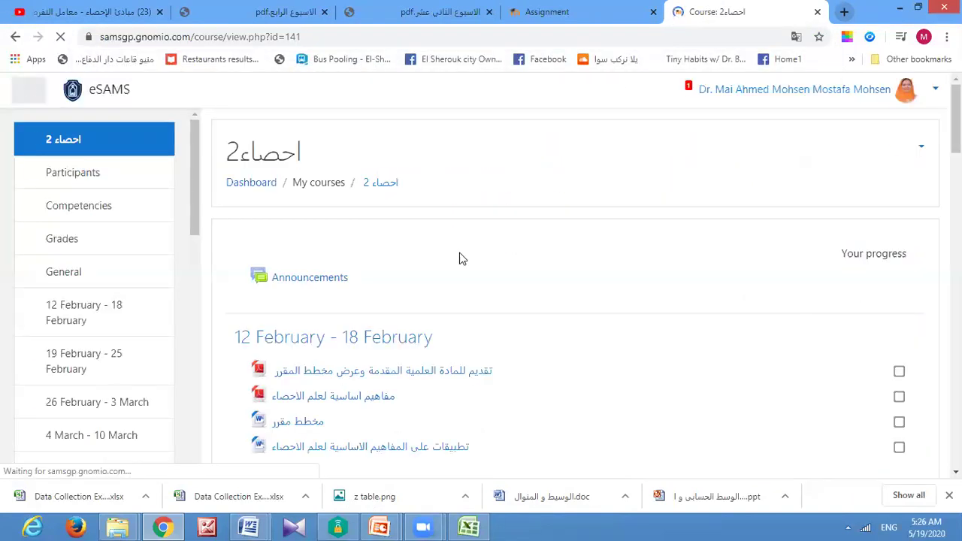
{"action": "scroll", "coordinate": [190, 325], "scroll_direction": "down", "scroll_amount": 8}
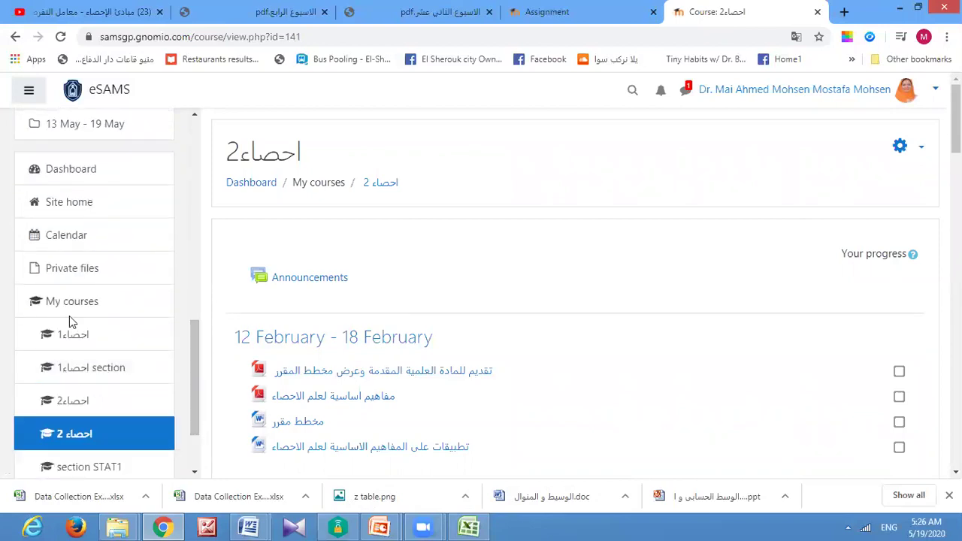
{"action": "left_click", "coordinate": [82, 343]}
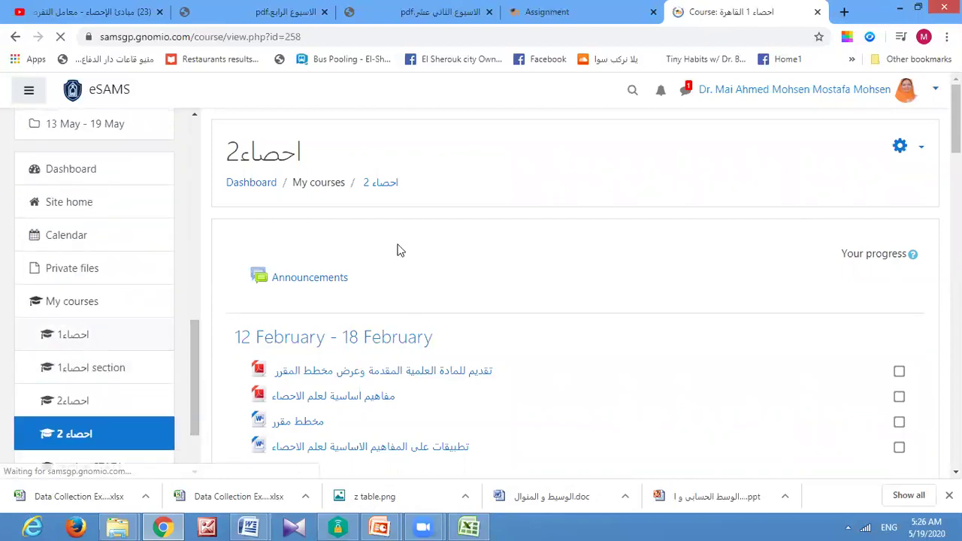
- View the first week's PDF (الاسبوع الأول) and return to the course page
{"action": "left_click", "coordinate": [320, 372]}
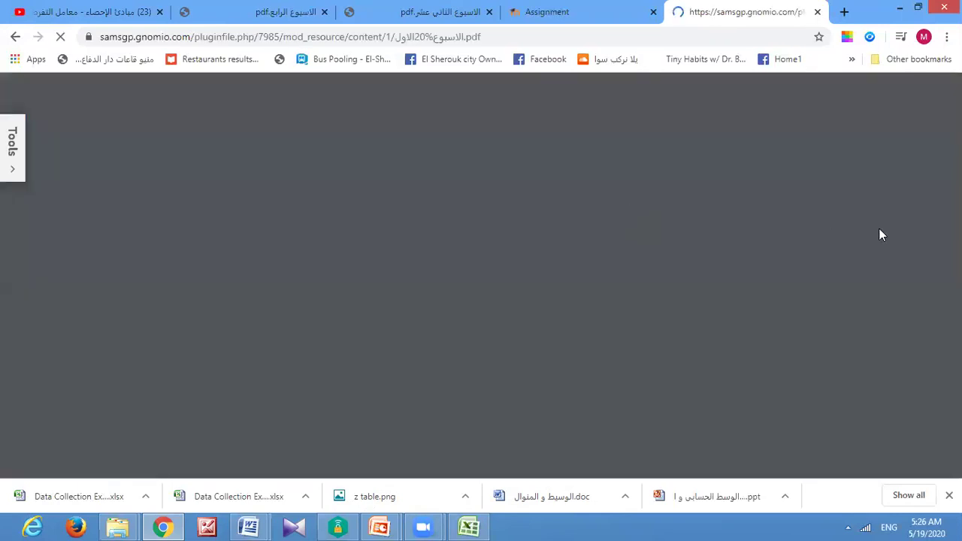
{"action": "scroll", "coordinate": [474, 293], "scroll_direction": "down", "scroll_amount": 15}
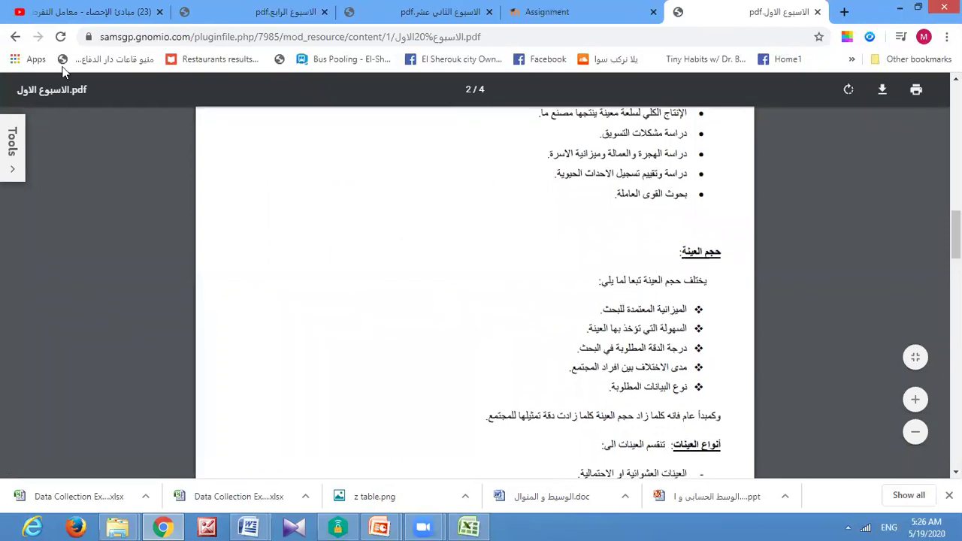
{"action": "left_click", "coordinate": [15, 36]}
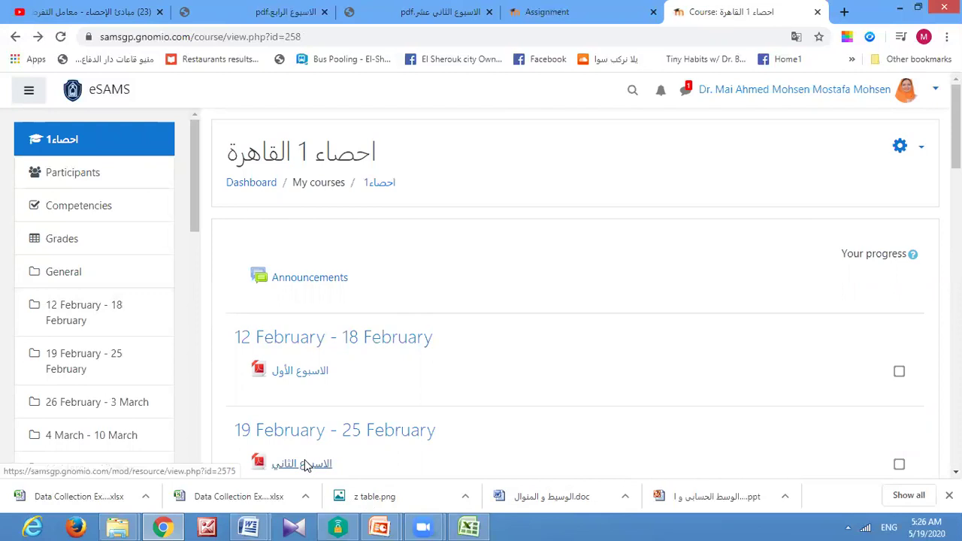
- Open the second week's PDF (الاسبوع الثاني) and examine the 80-student grades example and its frequency table
{"action": "left_click", "coordinate": [305, 465]}
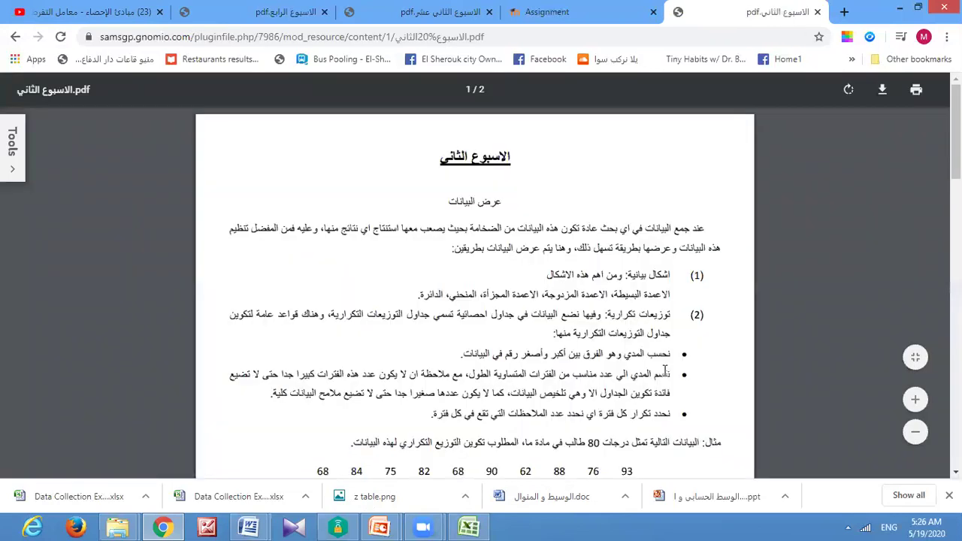
{"action": "scroll", "coordinate": [474, 294], "scroll_direction": "down", "scroll_amount": 10}
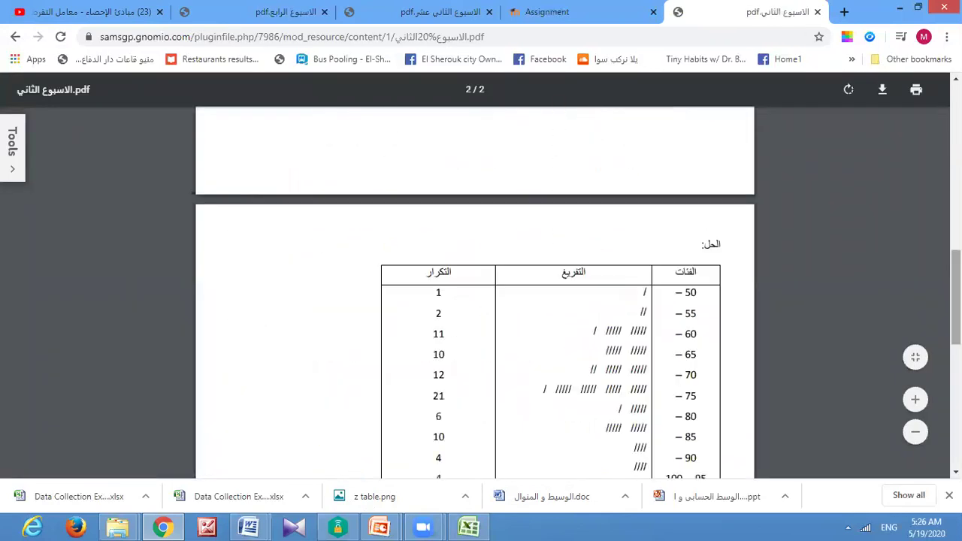
{"action": "scroll", "coordinate": [474, 294], "scroll_direction": "up", "scroll_amount": 5}
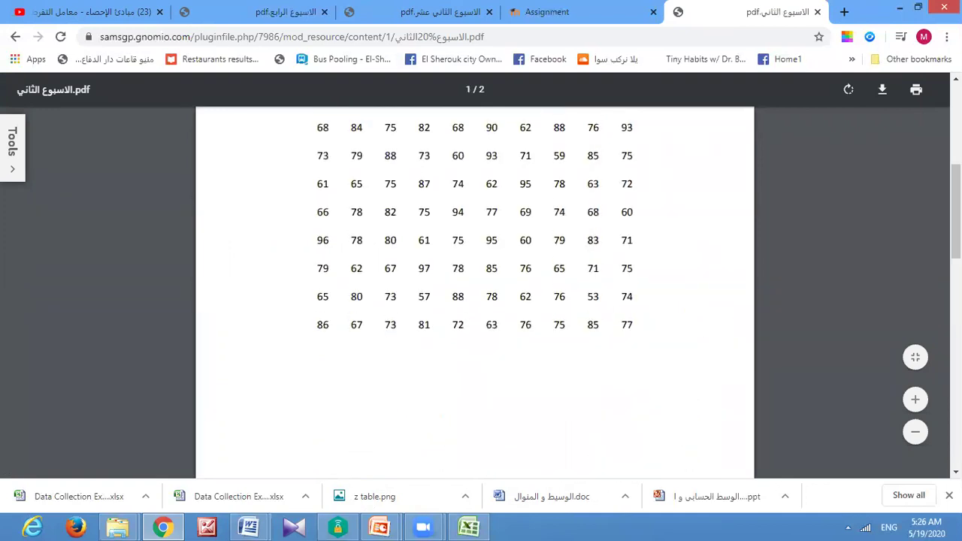
{"action": "scroll", "coordinate": [475, 294], "scroll_direction": "up", "scroll_amount": 1}
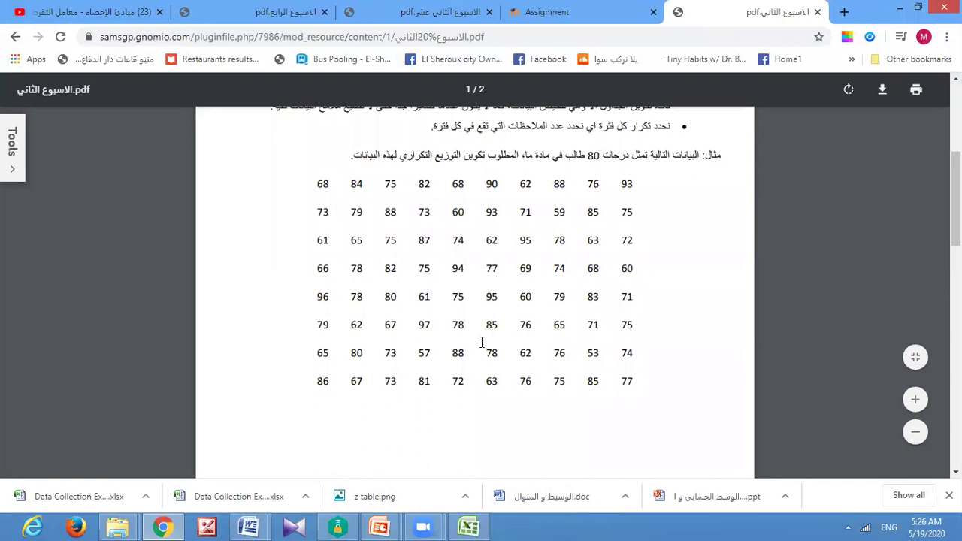
{"action": "scroll", "coordinate": [475, 294], "scroll_direction": "down", "scroll_amount": 5}
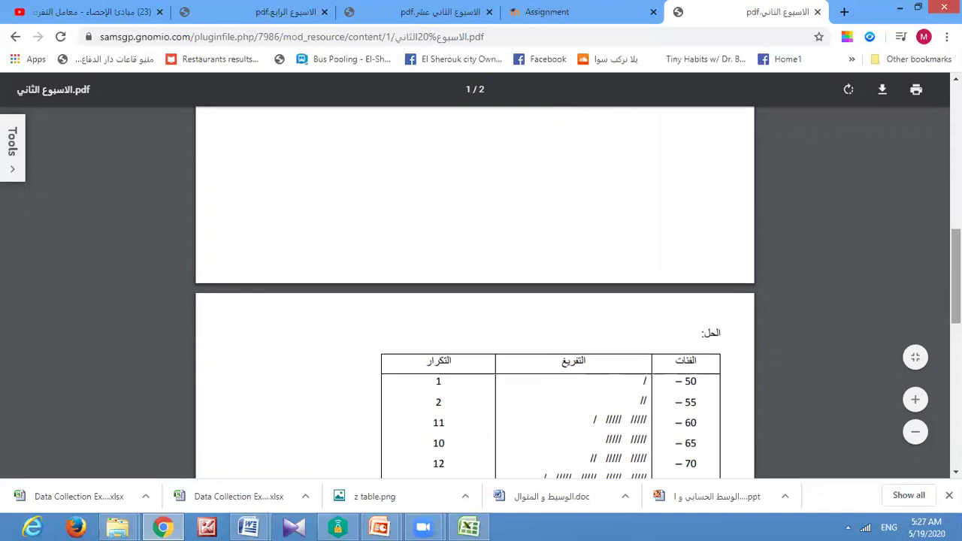
{"action": "scroll", "coordinate": [476, 294], "scroll_direction": "up", "scroll_amount": 4}
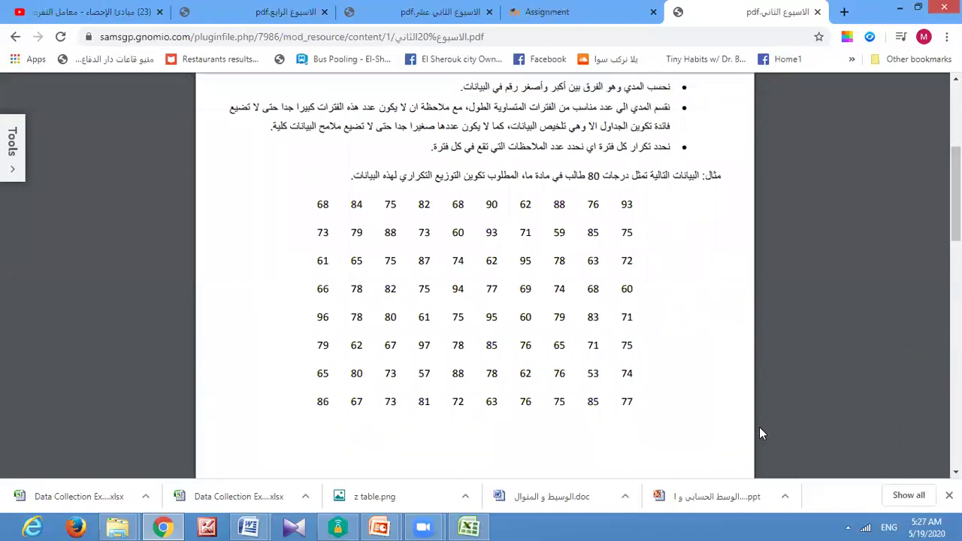
- Switch to the scatter workbook in Excel and correct cell A4 of Sheet2 to 16.3
{"action": "left_click", "coordinate": [468, 526]}
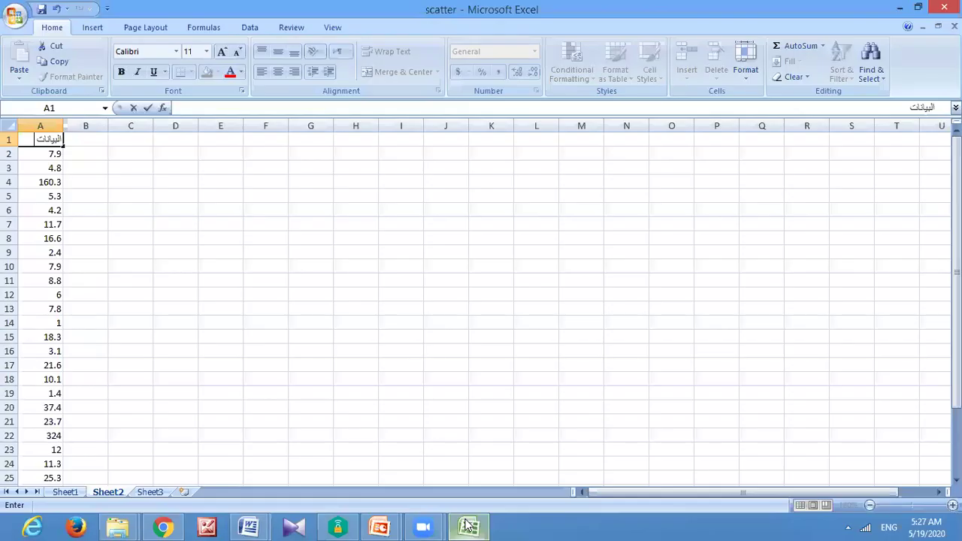
{"action": "double_click", "coordinate": [49, 182]}
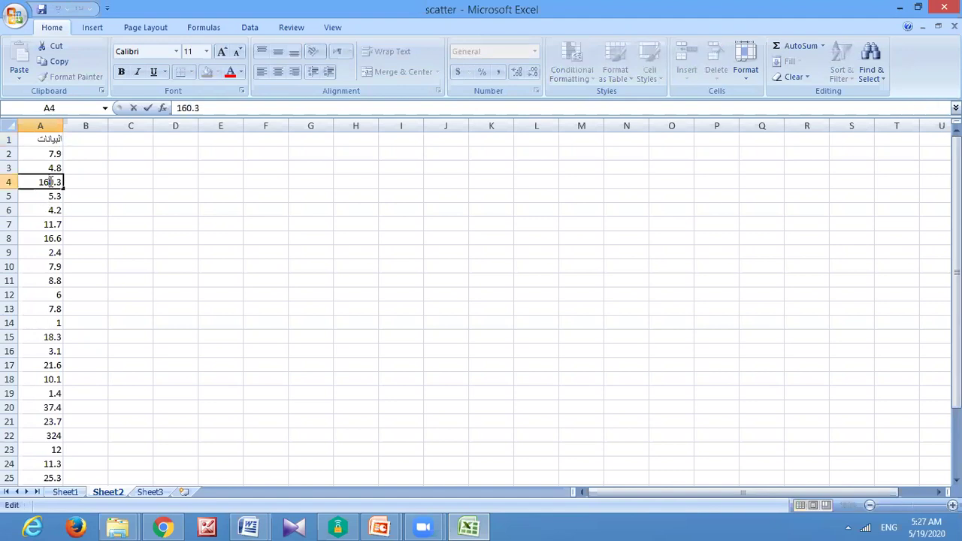
{"action": "key", "text": "BackSpace"}
{"action": "left_click", "coordinate": [51, 279]}
- Review the data values in column A of Sheet2 through to the last entry and return to the header cell
{"action": "key", "text": "Down"}
{"action": "key", "text": "Down"}
{"action": "key", "text": "Down"}
{"action": "key", "text": "Down"}
{"action": "key", "text": "Down"}
{"action": "key", "text": "Down"}
{"action": "key", "text": "Down"}
{"action": "key", "text": "Down"}
{"action": "key", "text": "Down"}
{"action": "key", "text": "Down"}
{"action": "key", "text": "Down"}
{"action": "key", "text": "Down"}
{"action": "key", "text": "Down"}
{"action": "key", "text": "Down"}
{"action": "key", "text": "Down"}
{"action": "key", "text": "Down"}
{"action": "key", "text": "Down"}
{"action": "key", "text": "Down"}
{"action": "key", "text": "Down"}
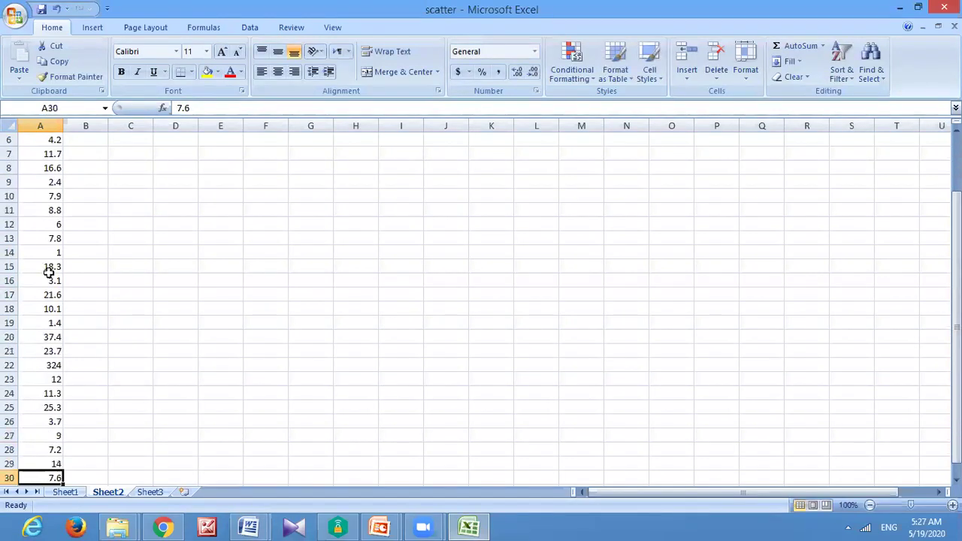
{"action": "key", "text": "Down"}
{"action": "key", "text": "Down"}
{"action": "key", "text": "Down"}
{"action": "key", "text": "Down"}
{"action": "key", "text": "Down"}
{"action": "key", "text": "Down"}
{"action": "key", "text": "Down"}
{"action": "key", "text": "Down"}
{"action": "key", "text": "Up"}
{"action": "key", "text": "Up"}
{"action": "key", "text": "Up"}
{"action": "key", "text": "Up"}
{"action": "key", "text": "Up"}
{"action": "key", "text": "Up"}
{"action": "key", "text": "Up"}
{"action": "key", "text": "Up"}
{"action": "key", "text": "Up"}
{"action": "key", "text": "Up"}
{"action": "key", "text": "Up"}
{"action": "key", "text": "Up"}
{"action": "key", "text": "Up"}
{"action": "key", "text": "Up"}
{"action": "key", "text": "Up"}
{"action": "key", "text": "Up"}
{"action": "key", "text": "Up"}
{"action": "key", "text": "Up"}
{"action": "key", "text": "Up"}
{"action": "key", "text": "Up"}
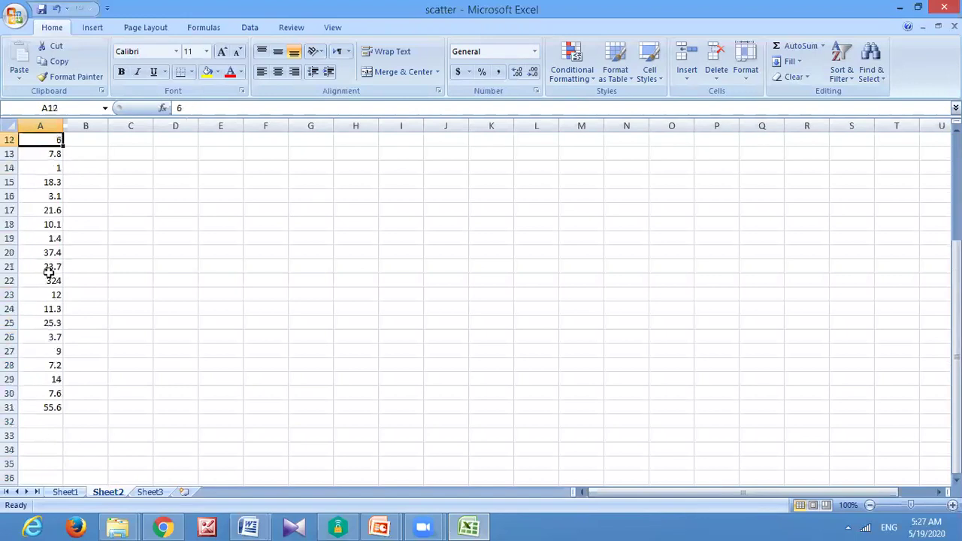
{"action": "key", "text": "Up"}
{"action": "key", "text": "Up"}
{"action": "key", "text": "Up"}
{"action": "key", "text": "Up"}
{"action": "key", "text": "Up"}
{"action": "key", "text": "Up"}
{"action": "key", "text": "Up"}
{"action": "key", "text": "Up"}
{"action": "key", "text": "Up"}
{"action": "key", "text": "Up"}
{"action": "key", "text": "Up"}
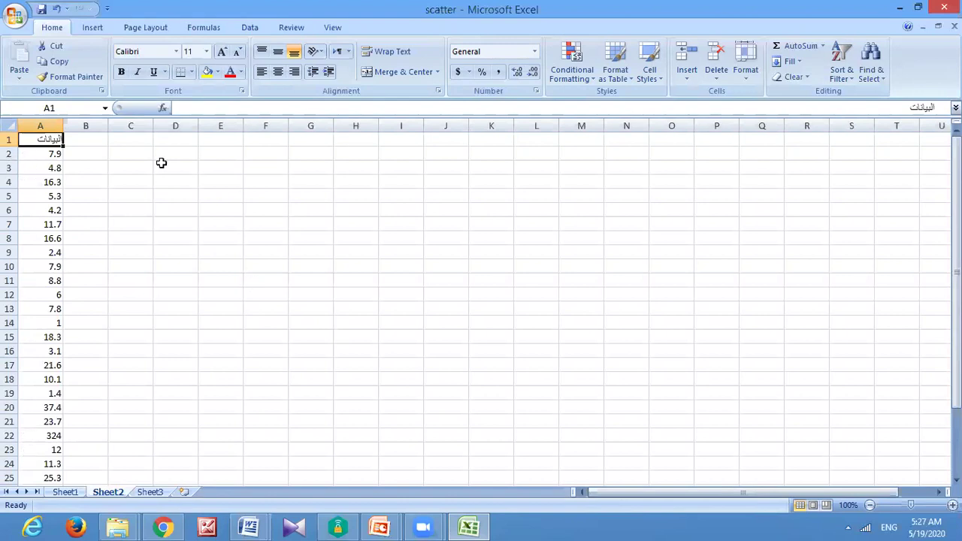
- Start a PivotTable that uses the range A1:A31 of Sheet2 as its source data
{"action": "left_click", "coordinate": [100, 31]}
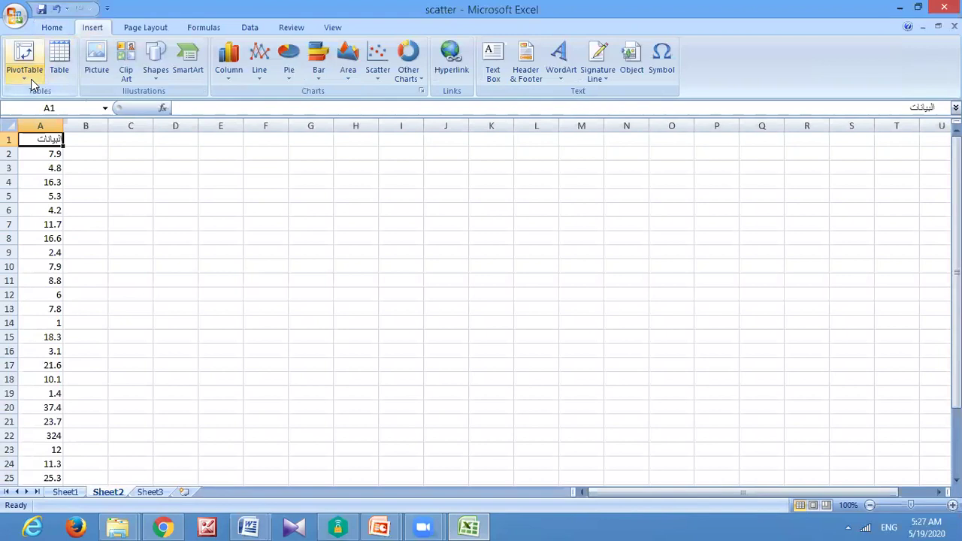
{"action": "left_click", "coordinate": [39, 72]}
{"action": "left_click", "coordinate": [40, 96]}
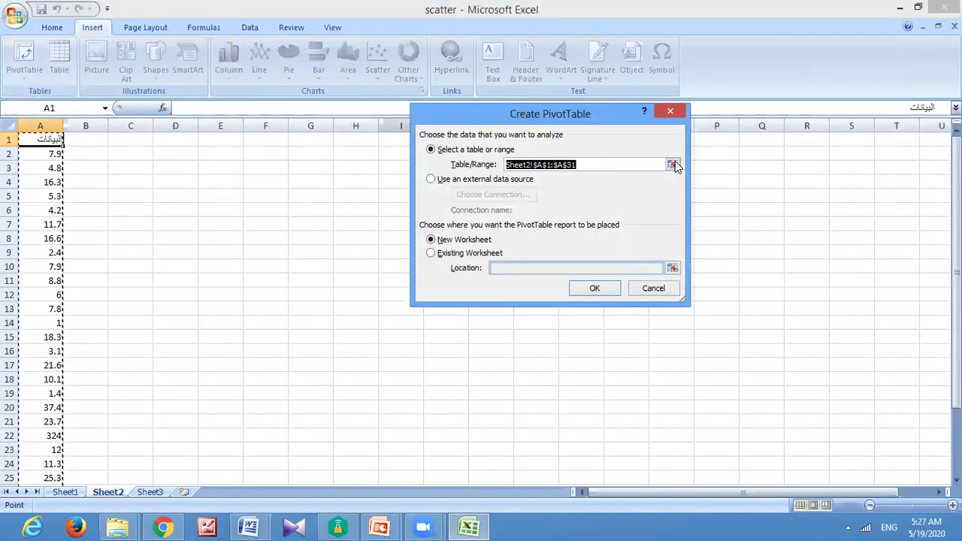
{"action": "left_click", "coordinate": [674, 165]}
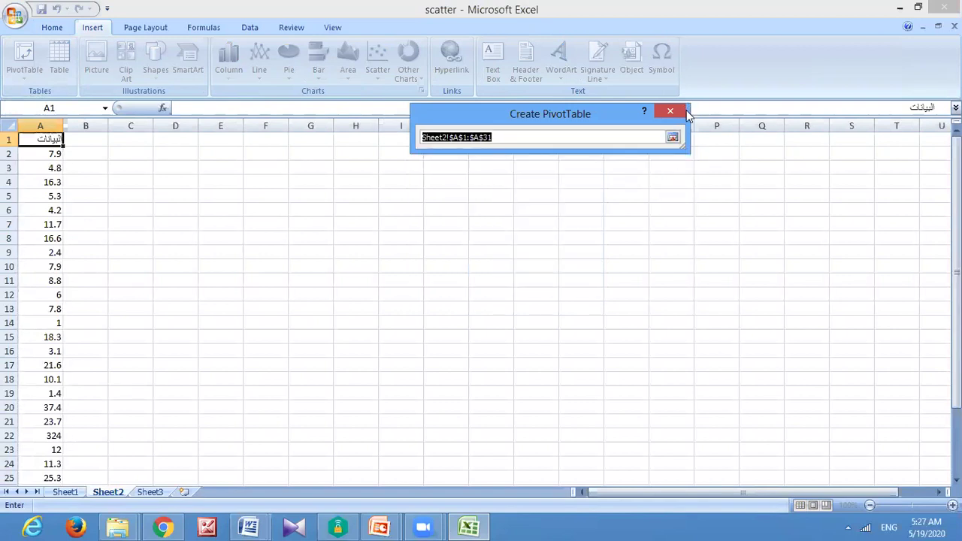
{"action": "left_click", "coordinate": [673, 137]}
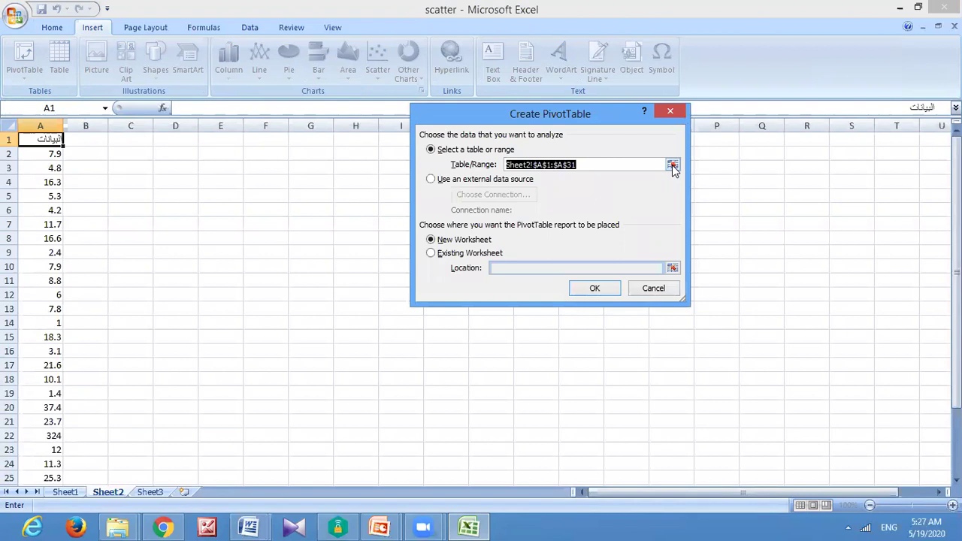
{"action": "left_click", "coordinate": [672, 165]}
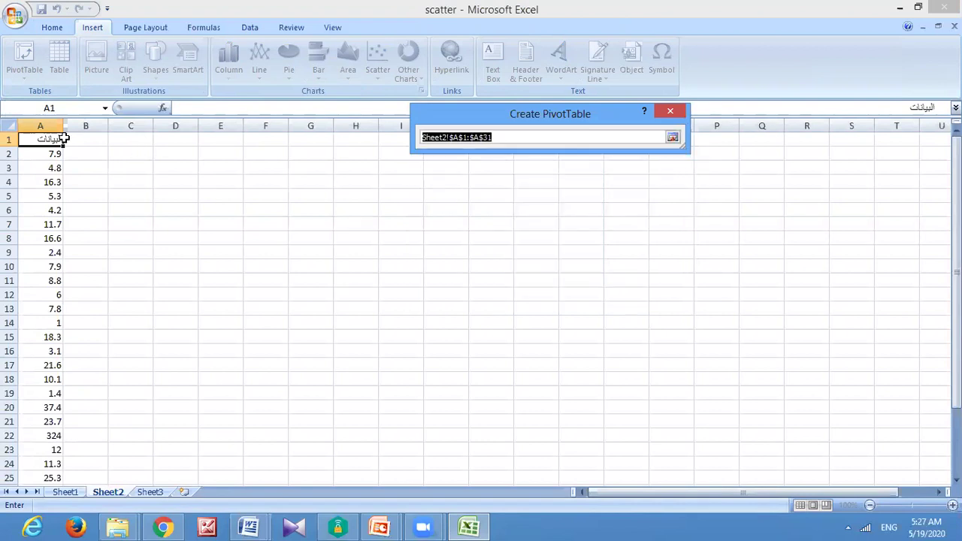
{"action": "left_click_drag", "start_coordinate": [53, 138], "coordinate": [47, 436]}
{"action": "left_click_drag", "start_coordinate": [956, 410], "coordinate": [957, 319]}
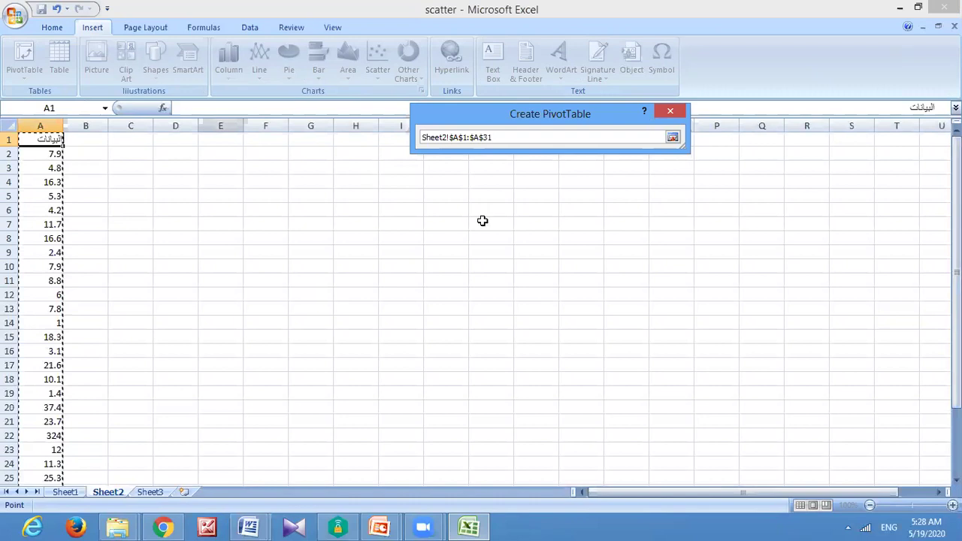
{"action": "left_click", "coordinate": [672, 138]}
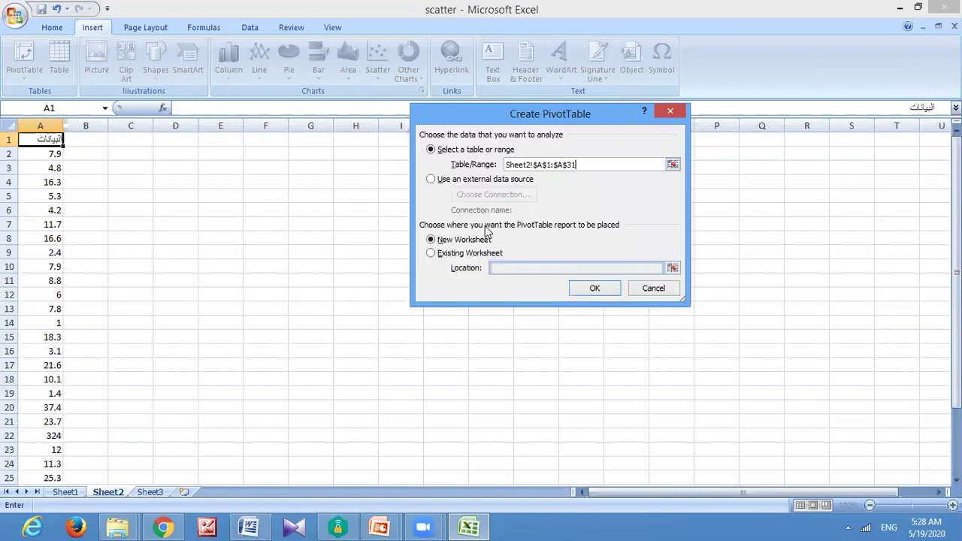
- Place the PivotTable on the existing worksheet at cell F12 of Sheet2 and create it
{"action": "left_click", "coordinate": [460, 257]}
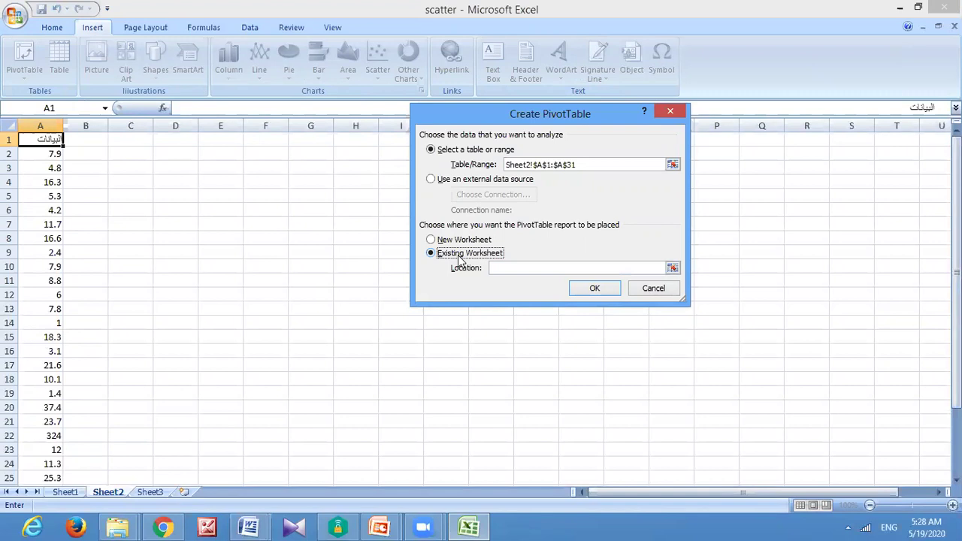
{"action": "left_click", "coordinate": [672, 269]}
{"action": "left_click", "coordinate": [261, 295]}
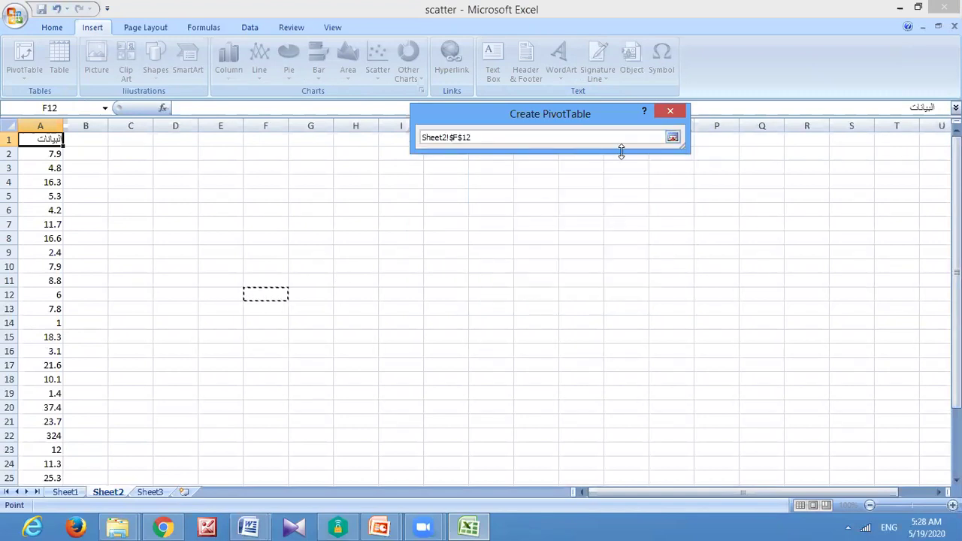
{"action": "left_click", "coordinate": [672, 137]}
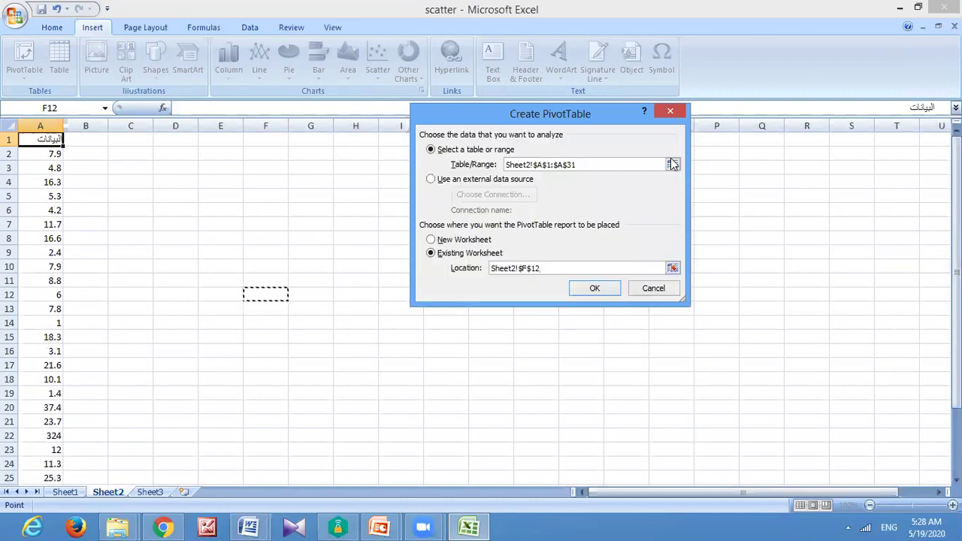
{"action": "left_click", "coordinate": [597, 290]}
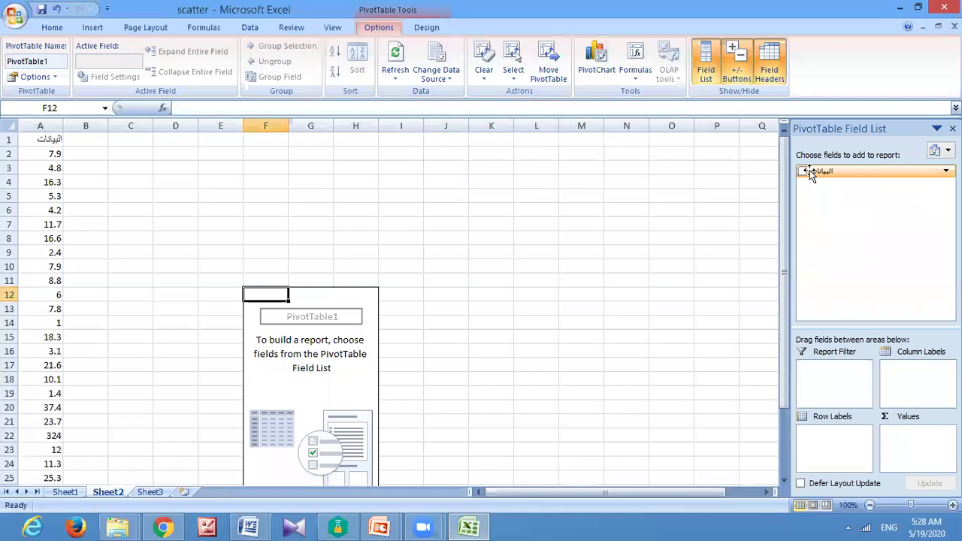
- Add the البيانات field to both the row labels and the values of the PivotTable, and close the field list
{"action": "left_click_drag", "start_coordinate": [829, 170], "coordinate": [825, 437]}
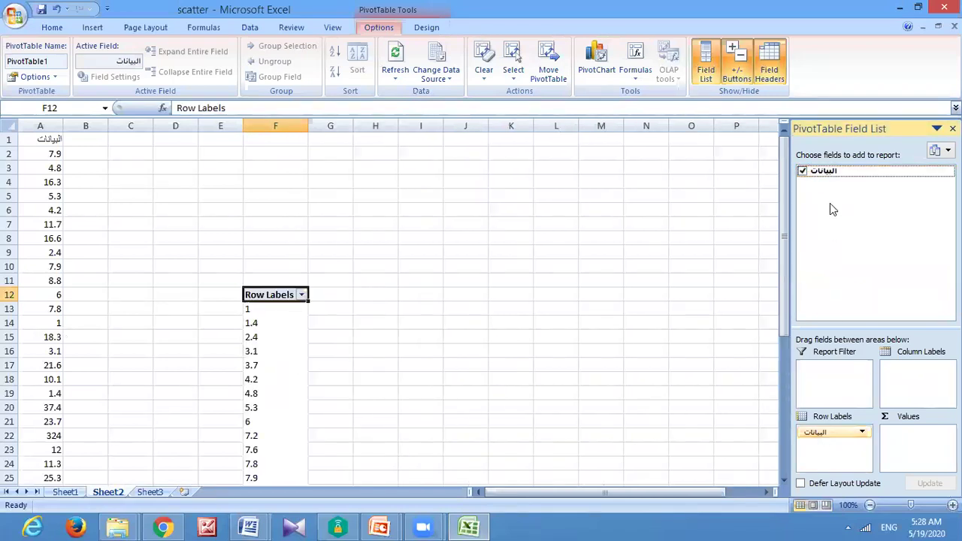
{"action": "left_click_drag", "start_coordinate": [827, 175], "coordinate": [900, 436]}
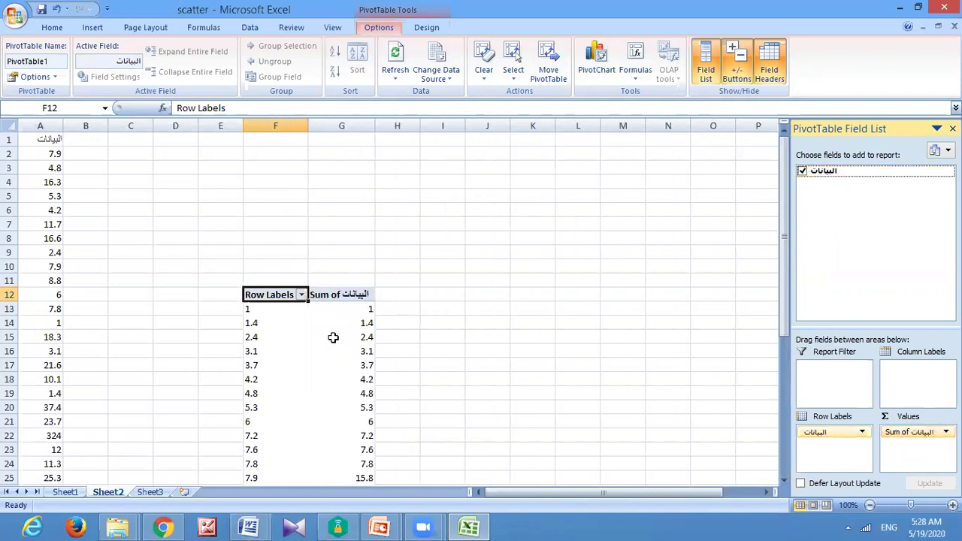
{"action": "mouse_move", "coordinate": [333, 337]}
{"action": "left_click", "coordinate": [952, 128]}
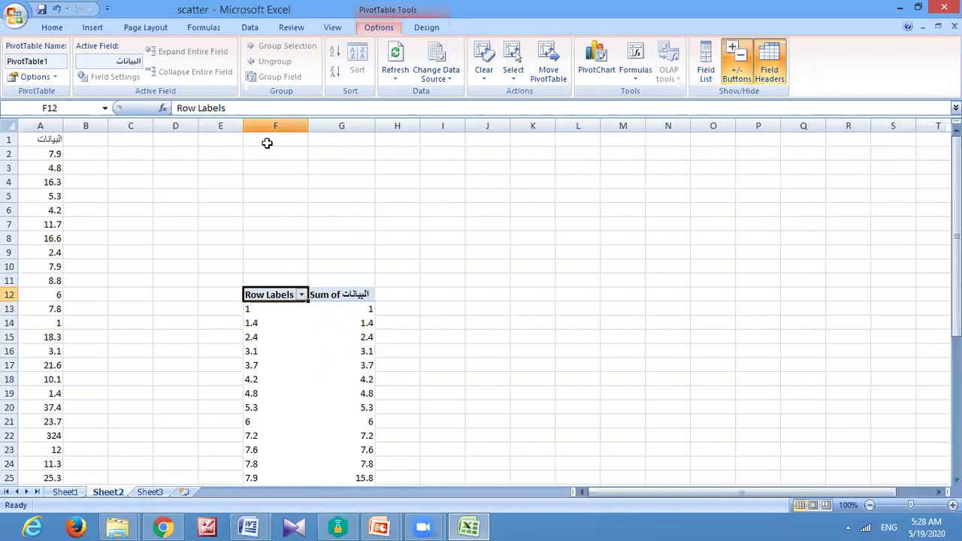
- Delete columns F and G, which hold the PivotTable
{"action": "left_click_drag", "start_coordinate": [272, 126], "coordinate": [329, 155]}
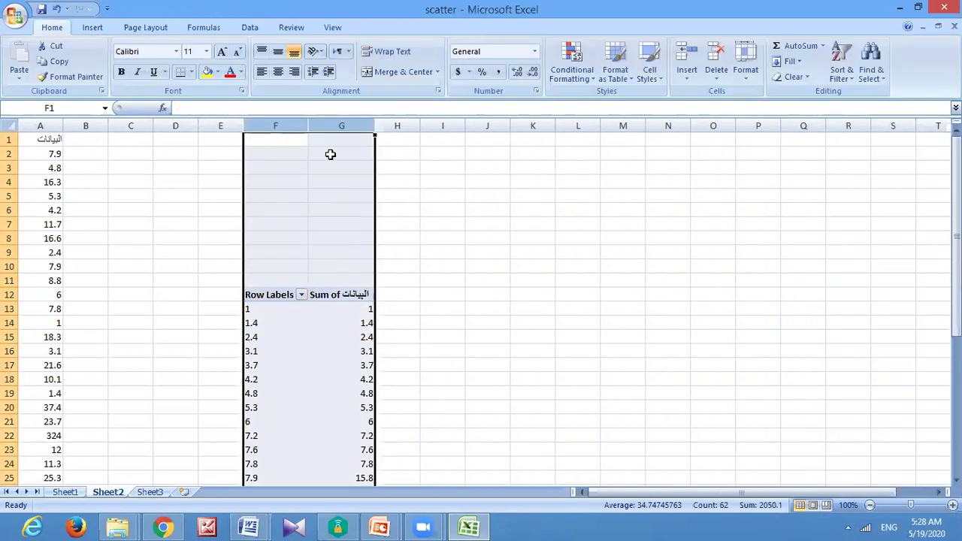
{"action": "right_click", "coordinate": [329, 158]}
{"action": "left_click", "coordinate": [361, 248]}
{"action": "left_click", "coordinate": [79, 249]}
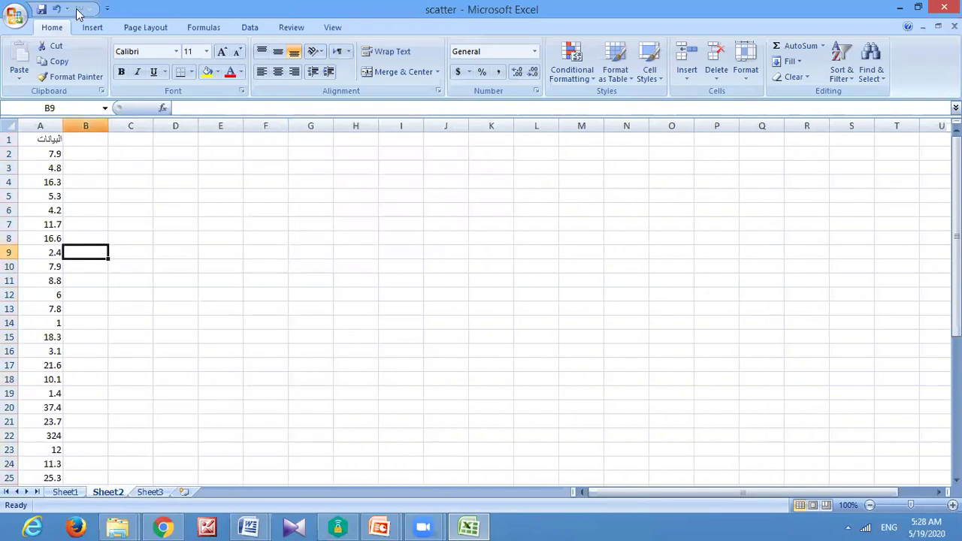
- Create a PivotTable from the range A1:A31 of Sheet2, placed on the existing worksheet at cell F11
{"action": "left_click", "coordinate": [89, 28]}
{"action": "left_click", "coordinate": [24, 59]}
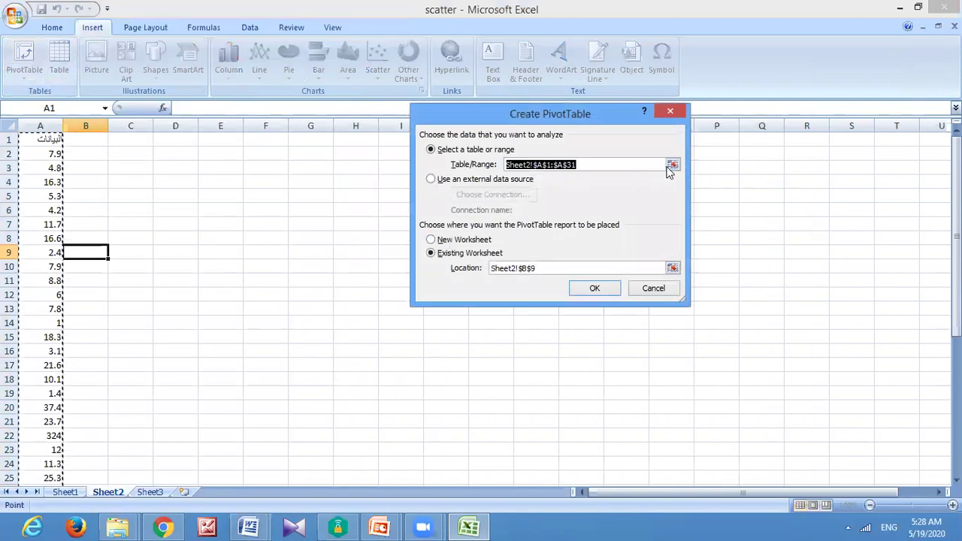
{"action": "left_click", "coordinate": [672, 164]}
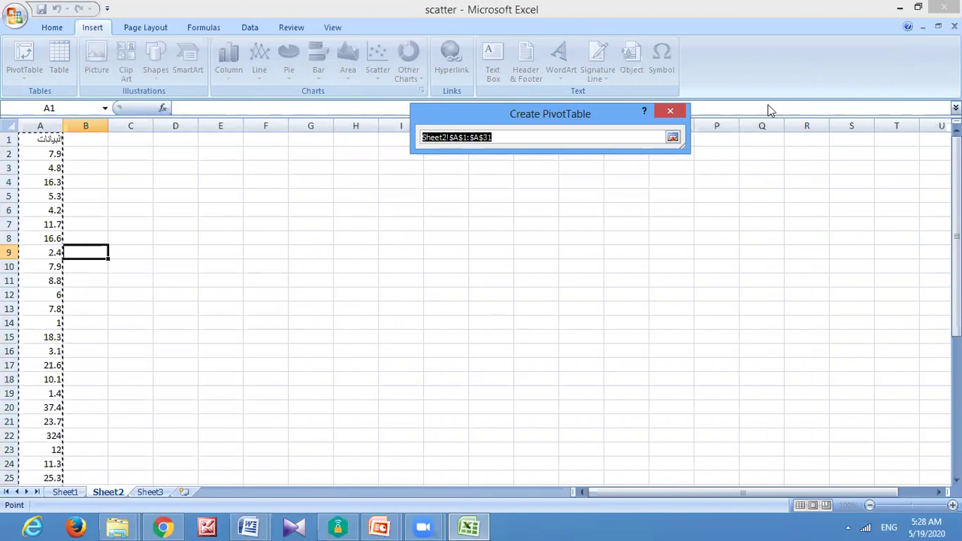
{"action": "left_click", "coordinate": [672, 138]}
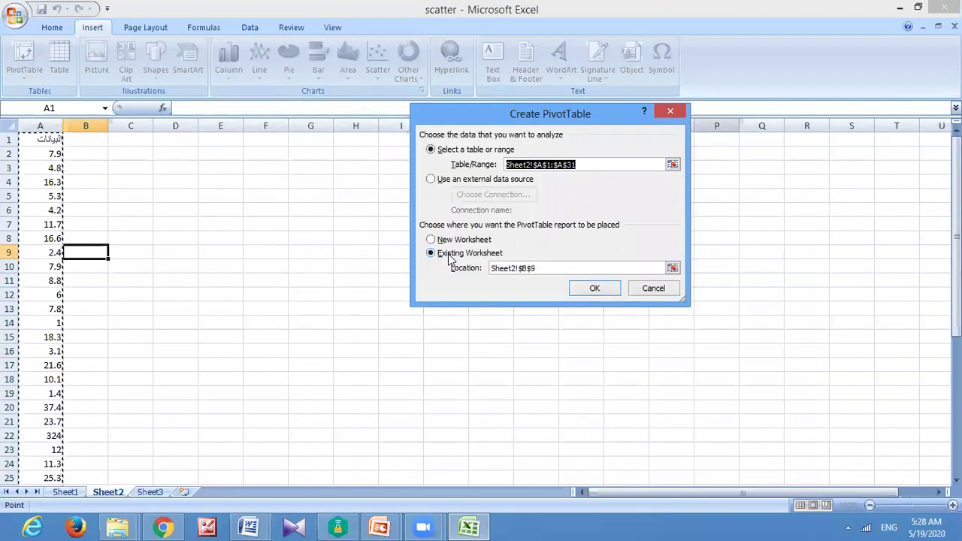
{"action": "left_click", "coordinate": [671, 268]}
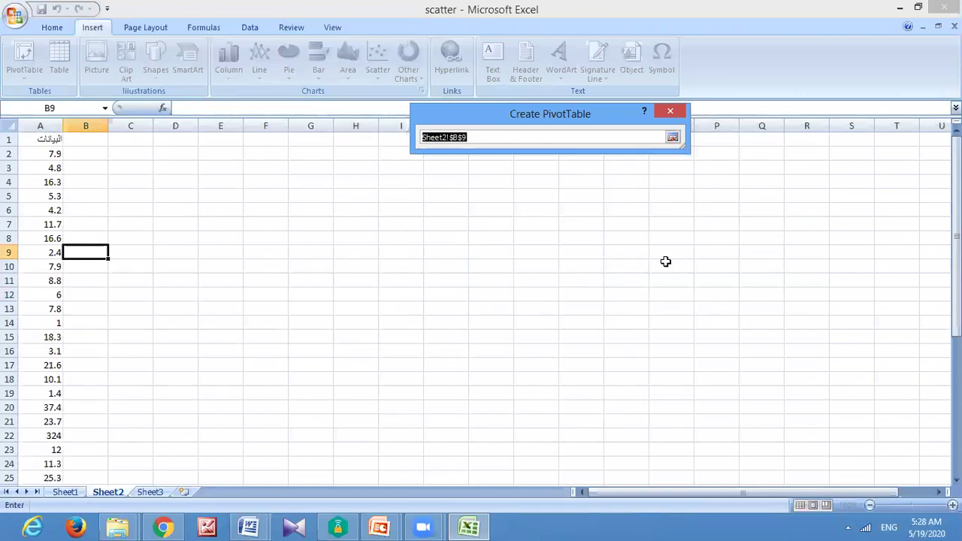
{"action": "left_click", "coordinate": [250, 276]}
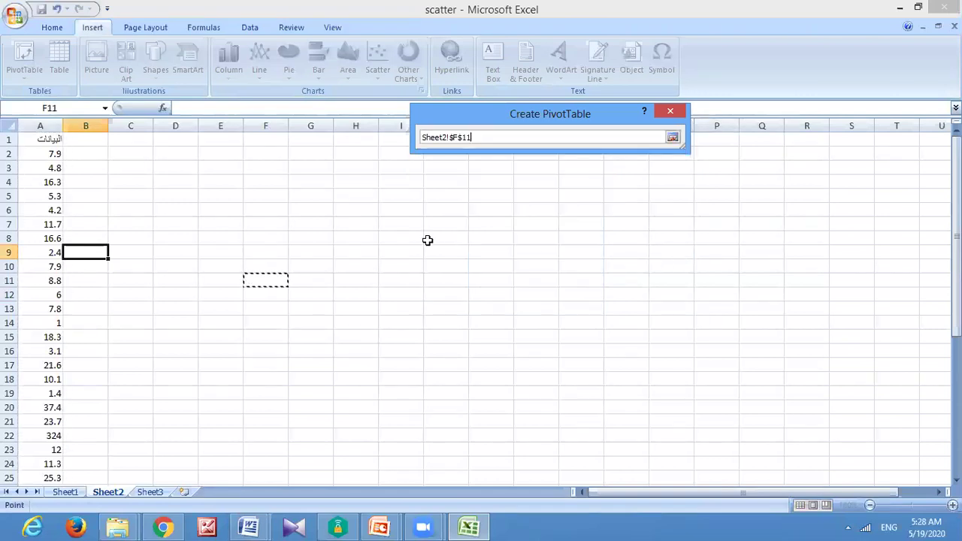
{"action": "left_click", "coordinate": [674, 139]}
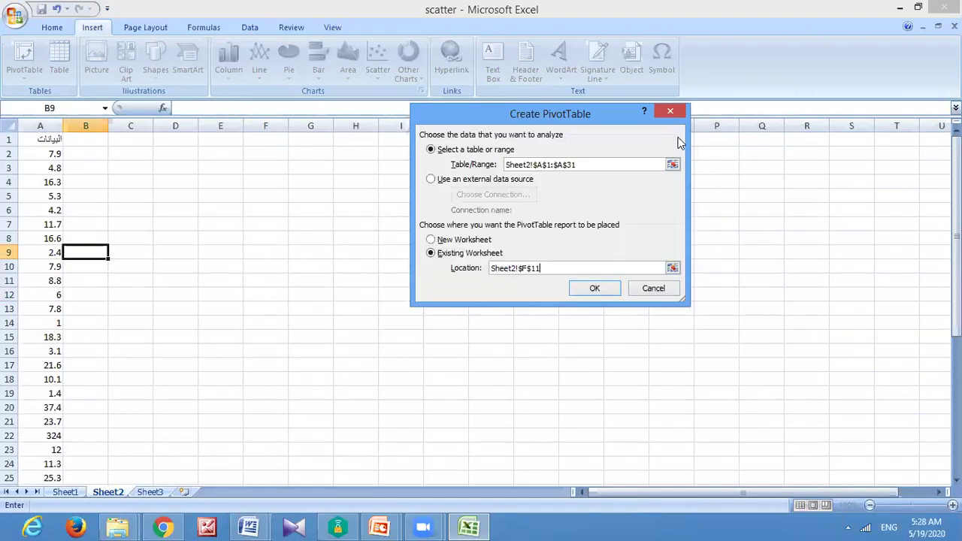
{"action": "left_click", "coordinate": [595, 290]}
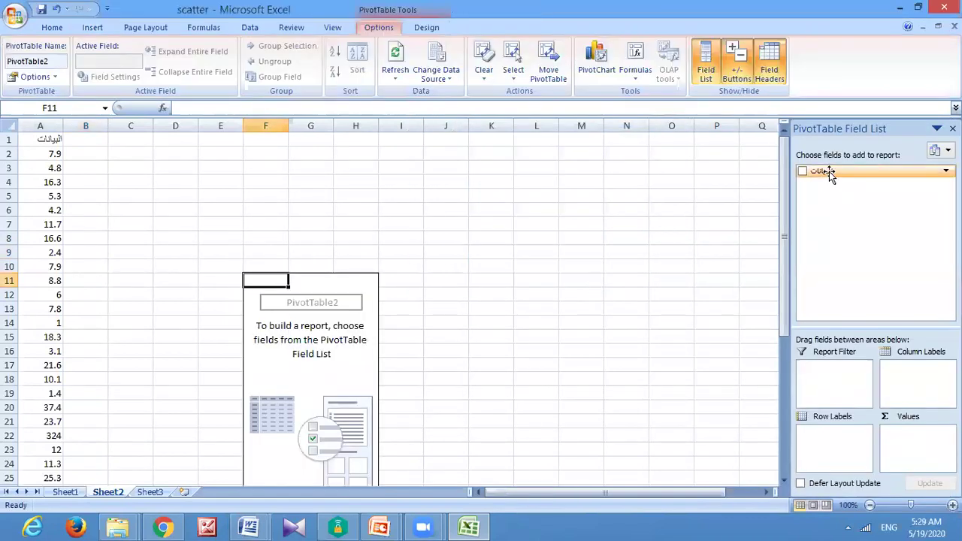
- Add the البيانات field to the row labels and the values, and summarize the values by Count
{"action": "left_click_drag", "start_coordinate": [829, 172], "coordinate": [823, 435]}
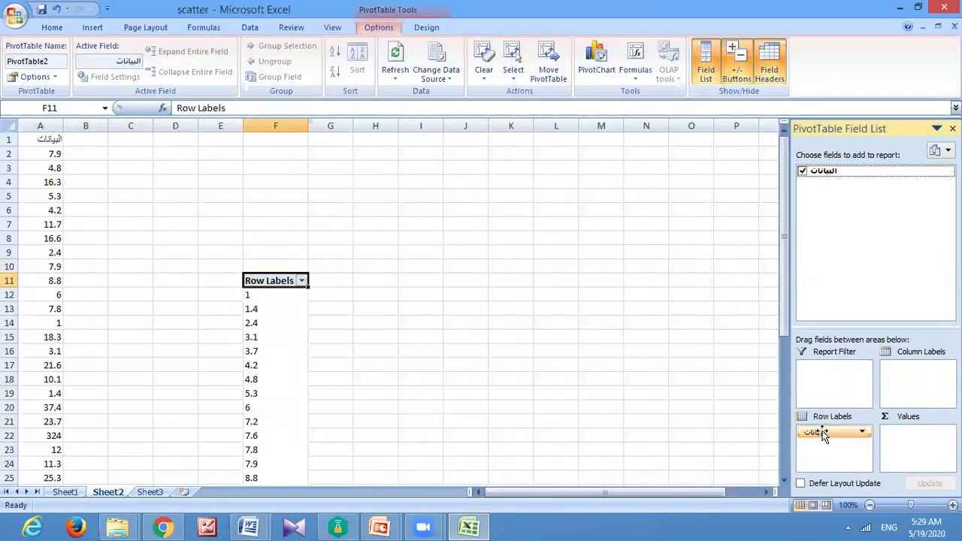
{"action": "left_click_drag", "start_coordinate": [818, 170], "coordinate": [903, 448]}
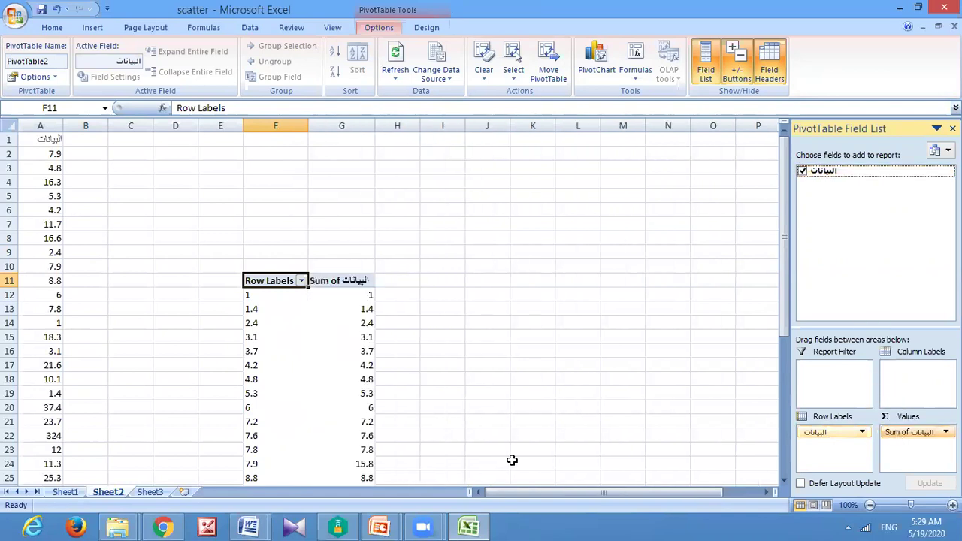
{"action": "double_click", "coordinate": [348, 280]}
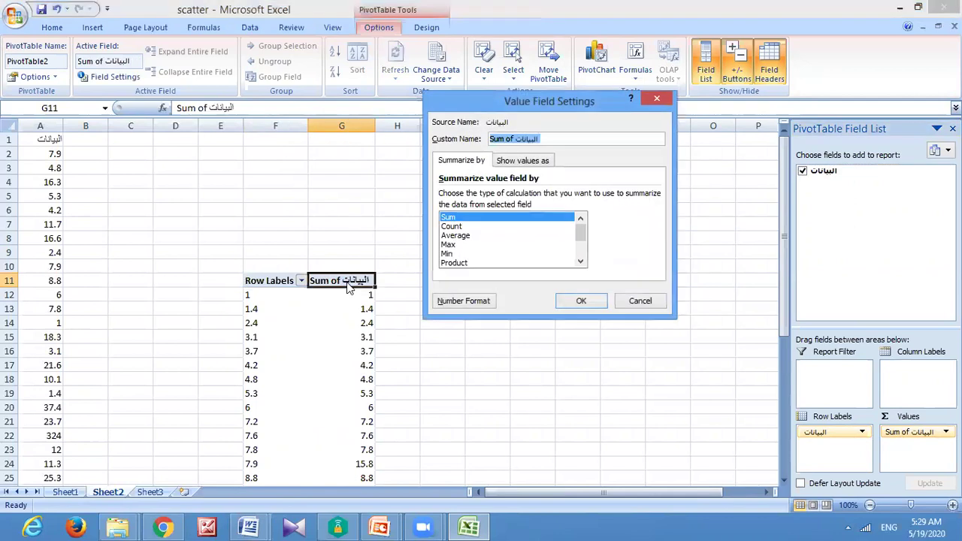
{"action": "left_click", "coordinate": [453, 227]}
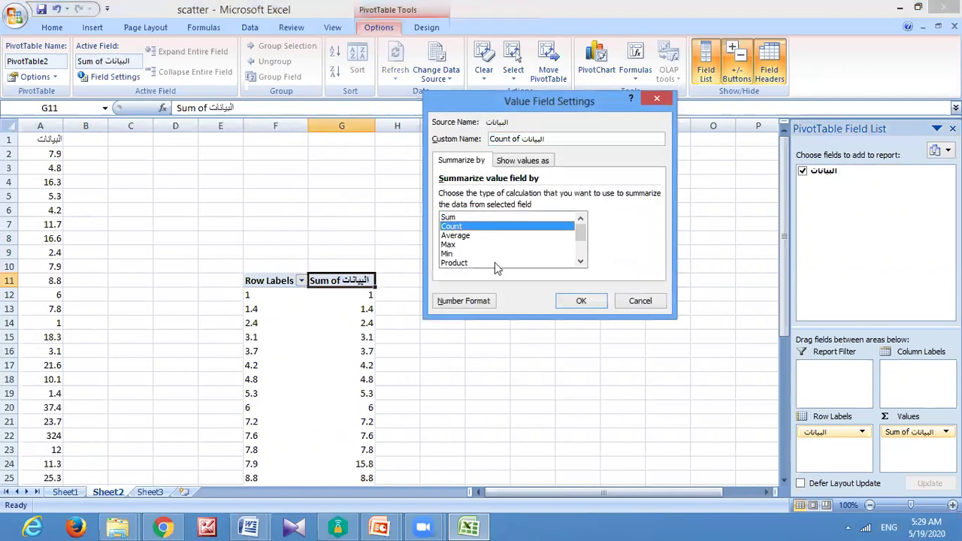
{"action": "left_click", "coordinate": [567, 302]}
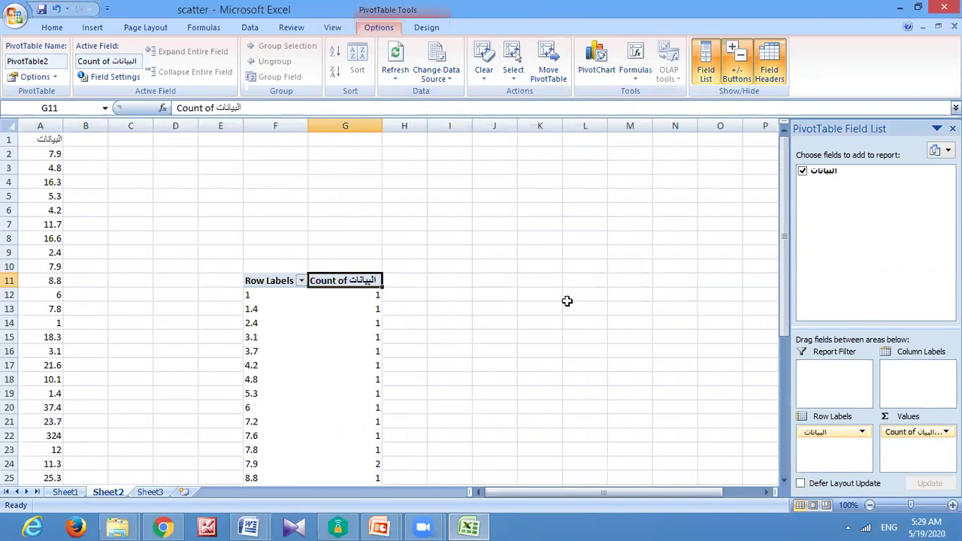
{"action": "left_click", "coordinate": [251, 362]}
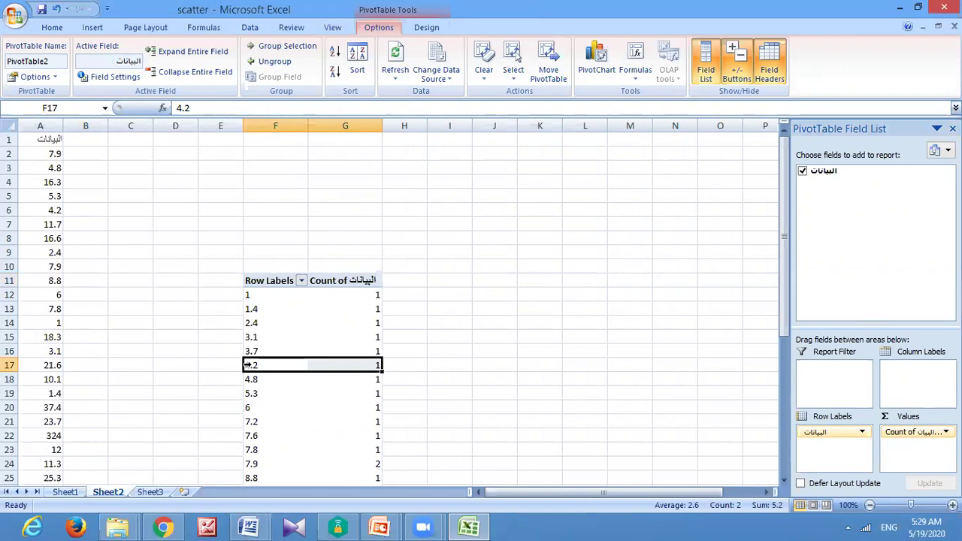
{"action": "right_click", "coordinate": [249, 365]}
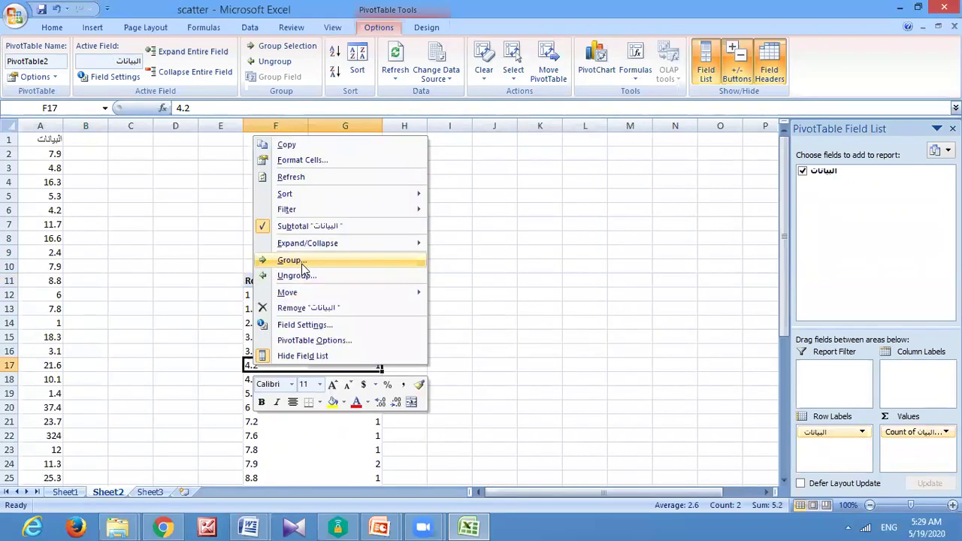
{"action": "left_click", "coordinate": [301, 264]}
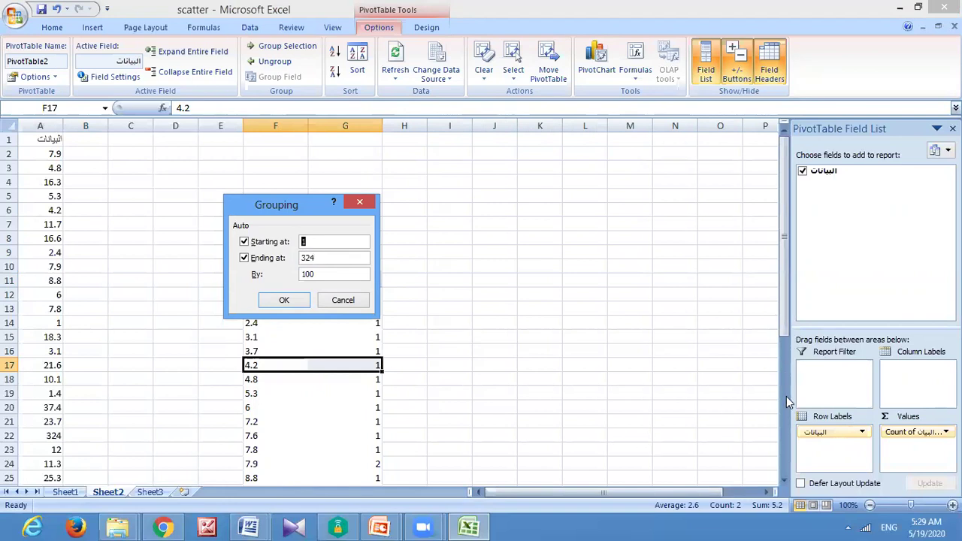
{"action": "left_click", "coordinate": [364, 201]}
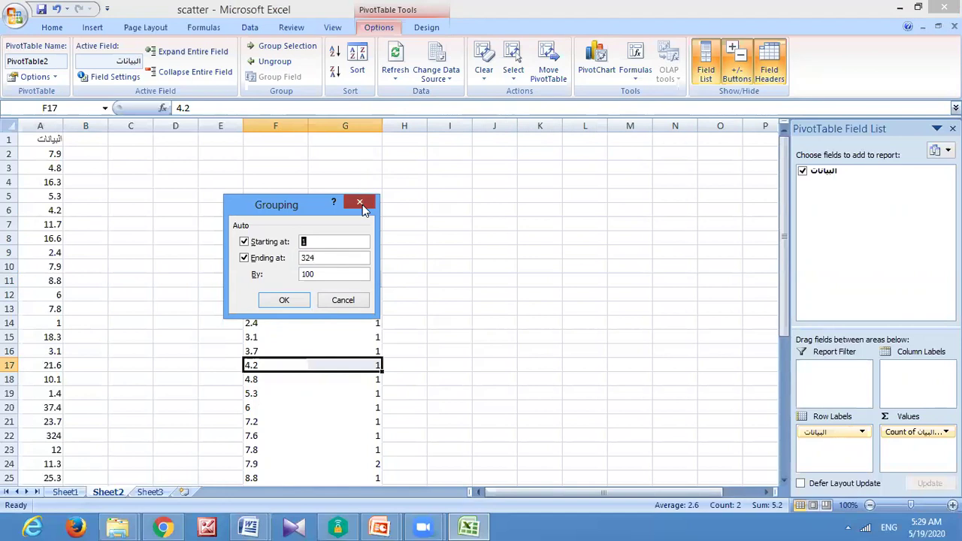
- Correct the data value in cell A22 to 32.4
{"action": "double_click", "coordinate": [54, 436]}
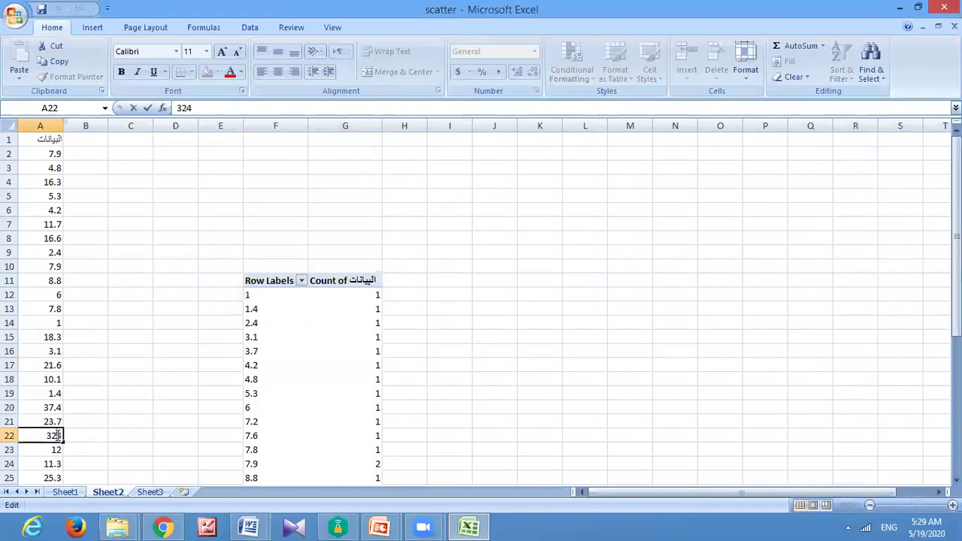
{"action": "type", "text": "."}
{"action": "left_click", "coordinate": [313, 280]}
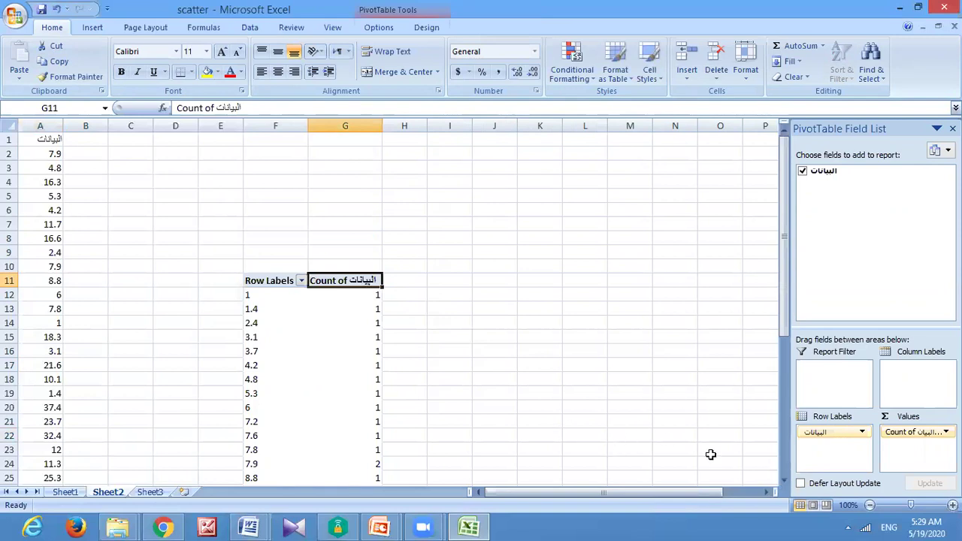
- Remove the البيانات field from both the row labels and the values of the PivotTable
{"action": "left_click", "coordinate": [785, 480]}
{"action": "left_click", "coordinate": [785, 482]}
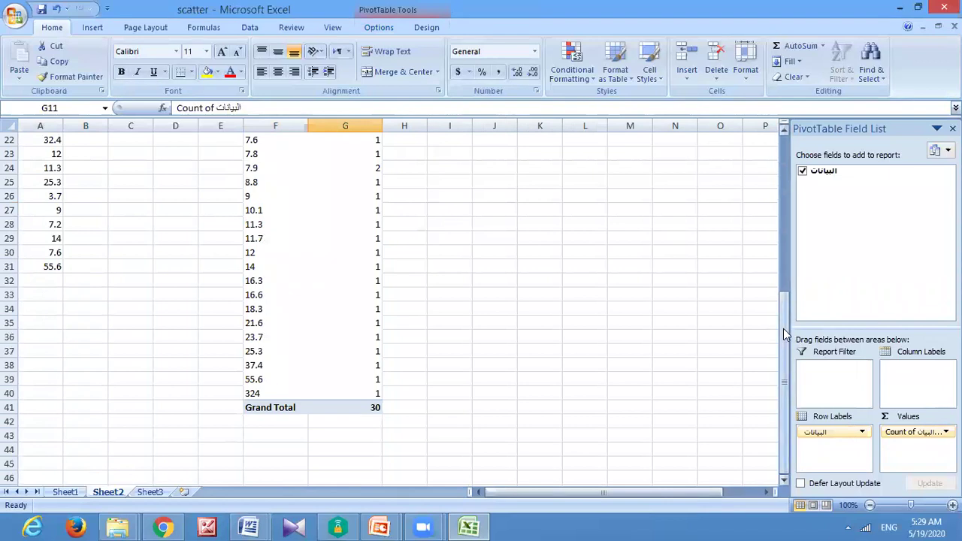
{"action": "left_click_drag", "start_coordinate": [783, 329], "coordinate": [784, 238]}
{"action": "left_click", "coordinate": [862, 434]}
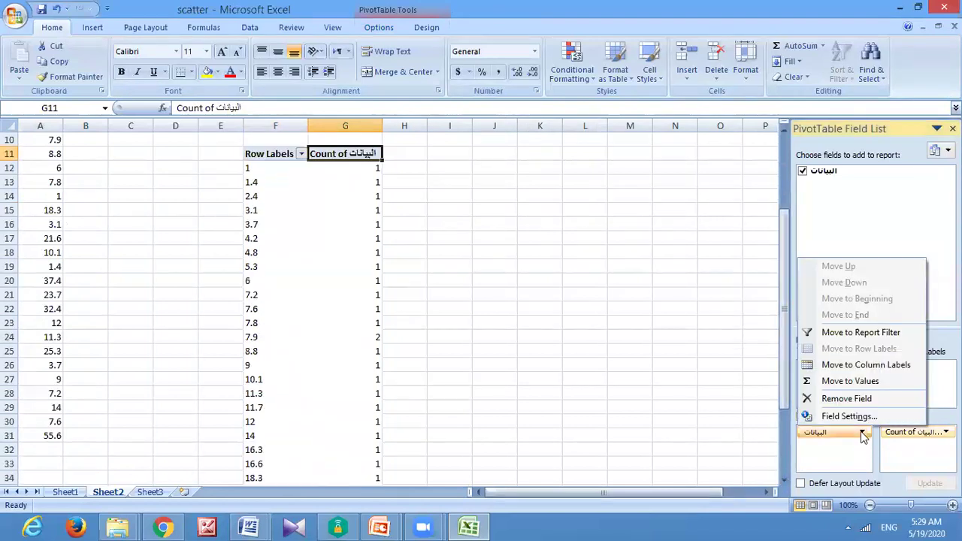
{"action": "left_click", "coordinate": [851, 404]}
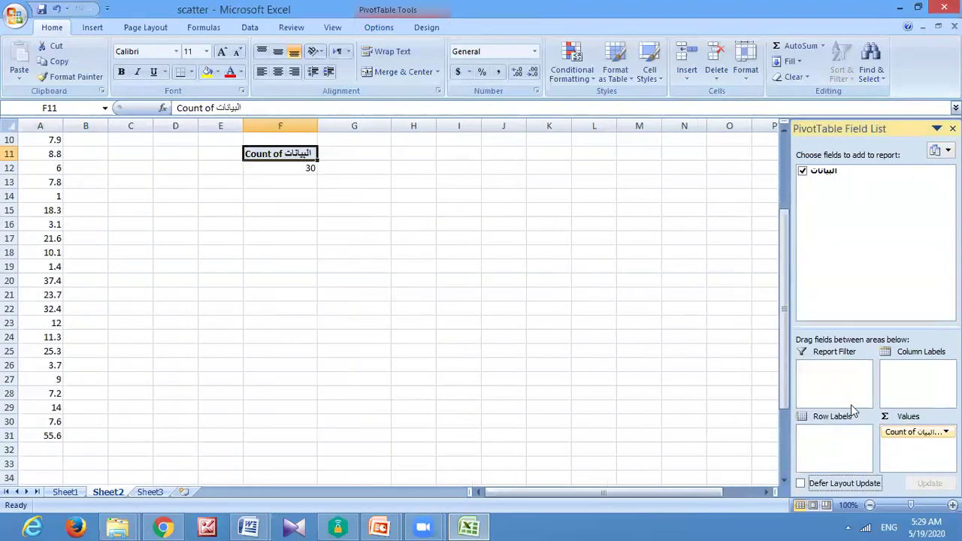
{"action": "left_click", "coordinate": [907, 434]}
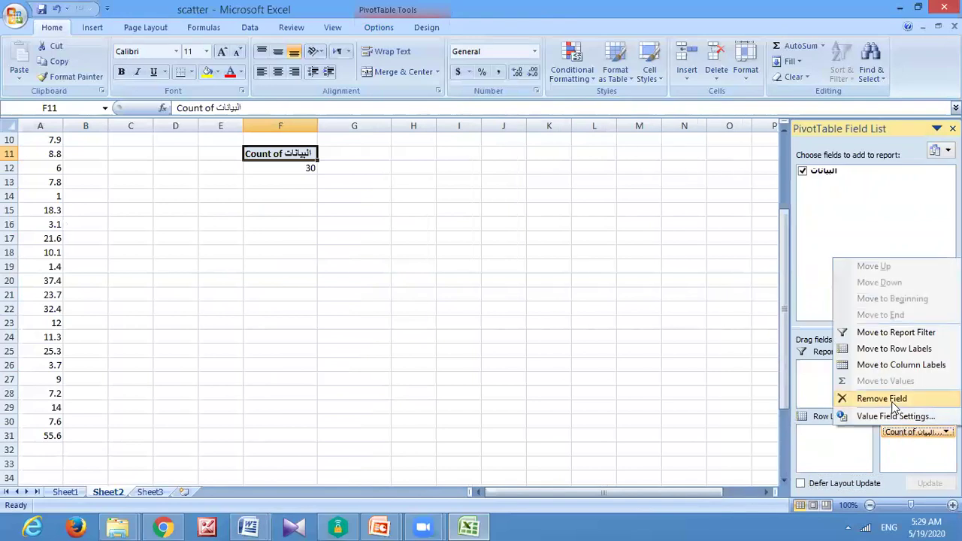
{"action": "left_click", "coordinate": [893, 404]}
- Put the البيانات field back in the row labels and values, and summarize the values by Count again
{"action": "left_click_drag", "start_coordinate": [819, 174], "coordinate": [816, 440]}
{"action": "left_click_drag", "start_coordinate": [837, 172], "coordinate": [899, 442]}
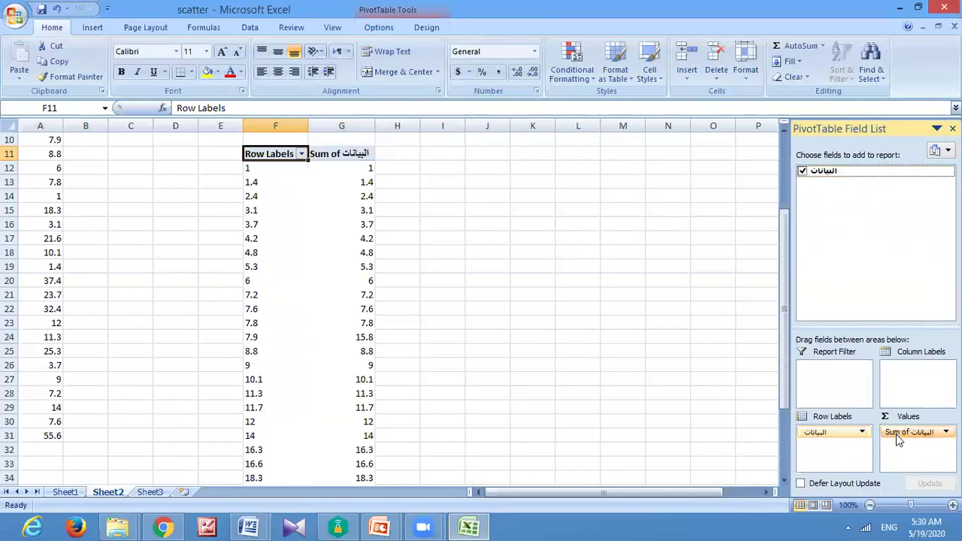
{"action": "double_click", "coordinate": [356, 156]}
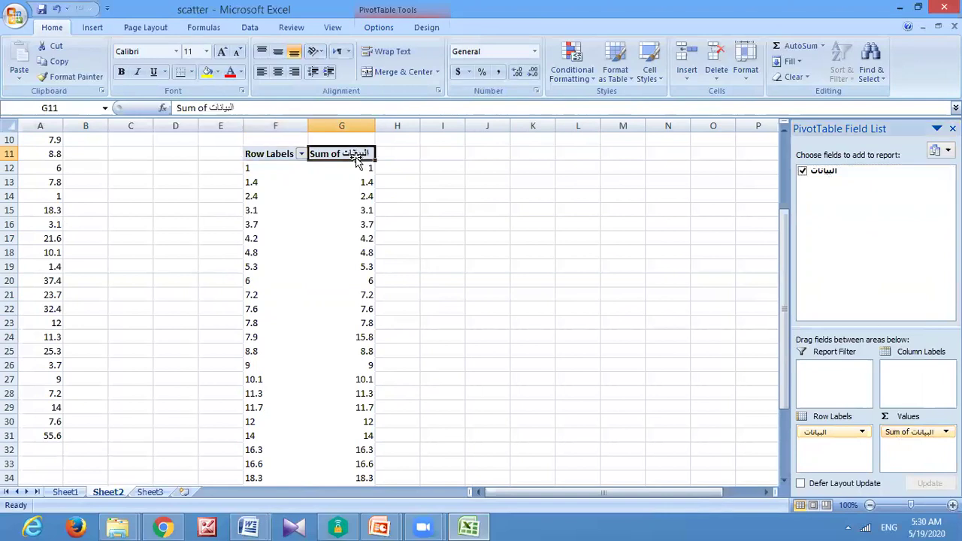
{"action": "left_click", "coordinate": [470, 226]}
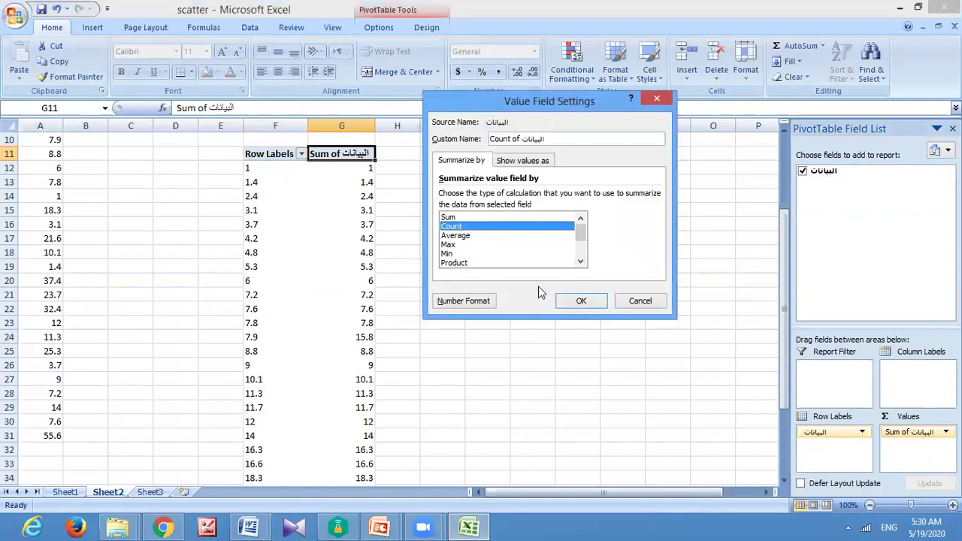
{"action": "left_click", "coordinate": [573, 303]}
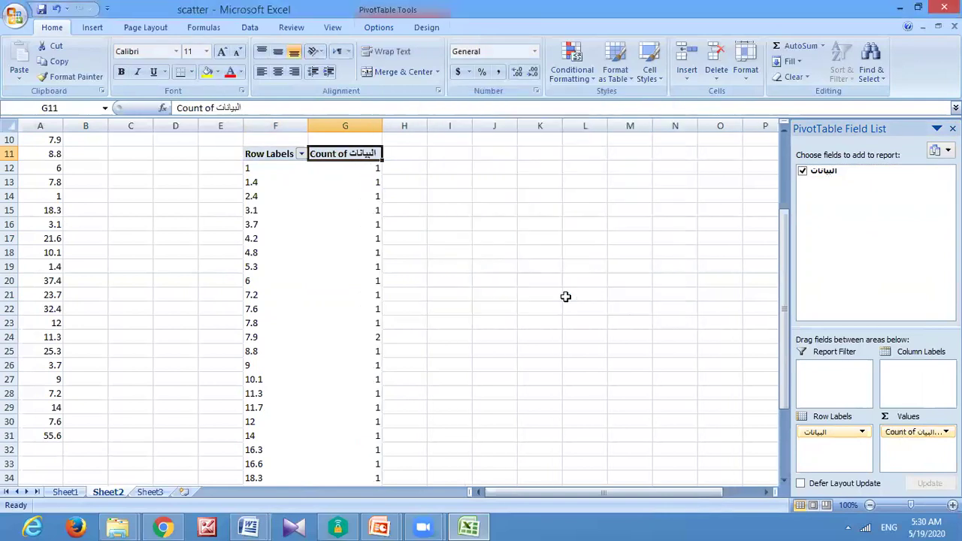
{"action": "right_click", "coordinate": [293, 308]}
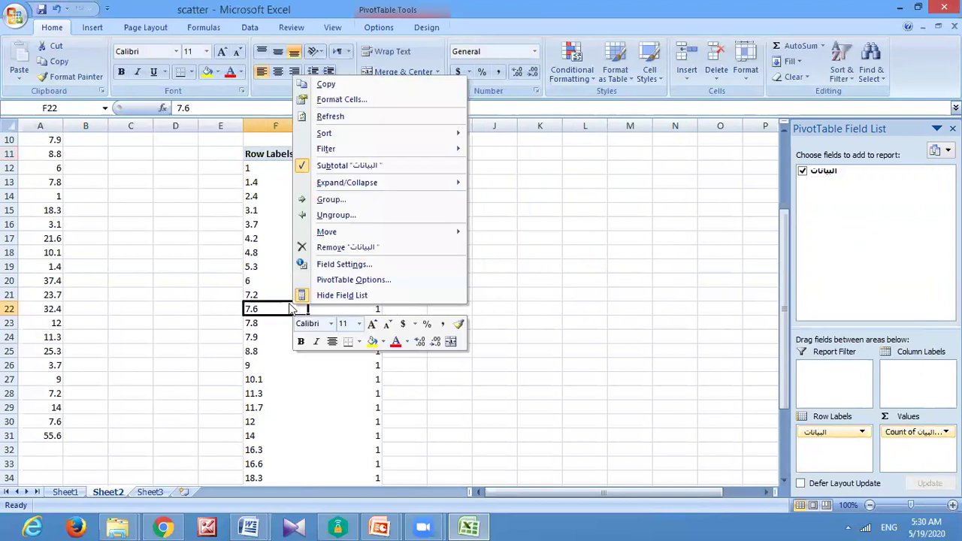
{"action": "left_click", "coordinate": [328, 201]}
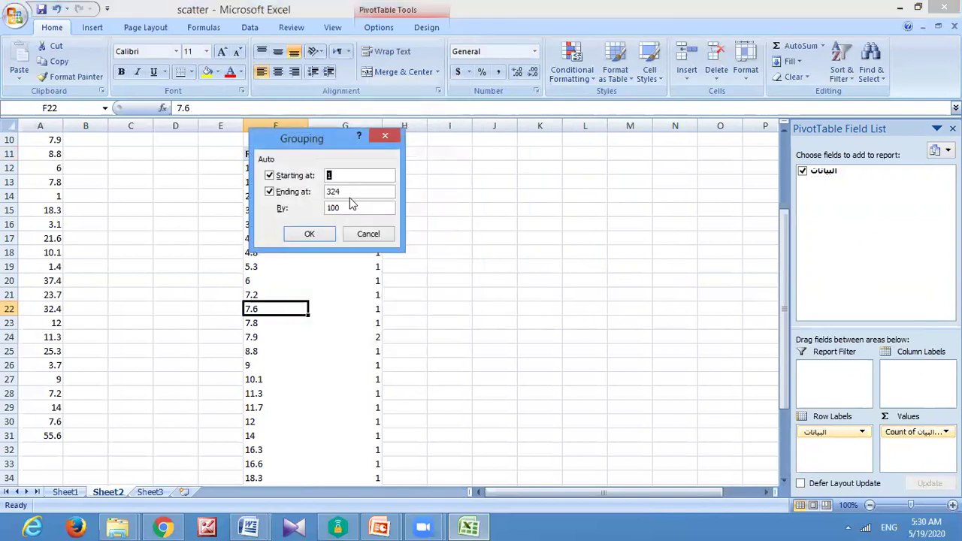
{"action": "left_click", "coordinate": [364, 235]}
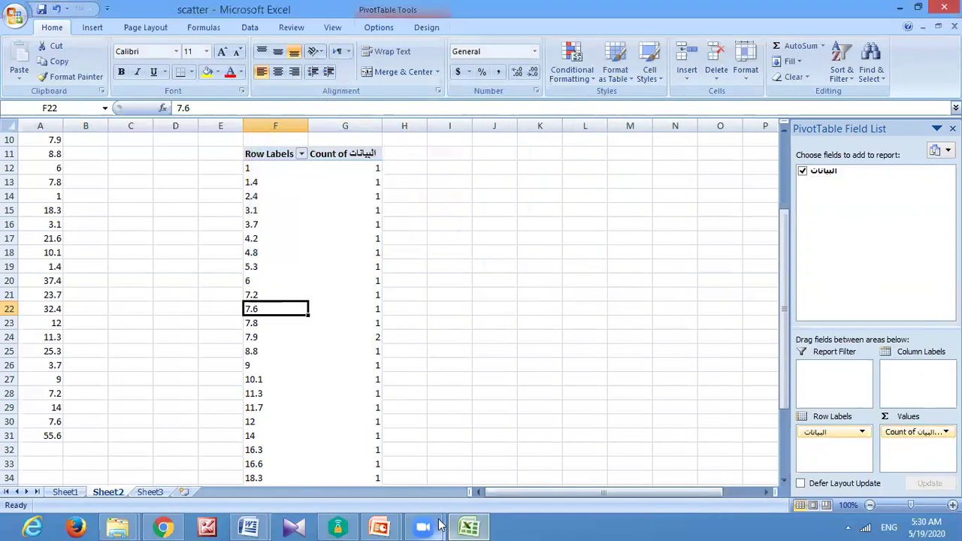
{"action": "mouse_move", "coordinate": [441, 525]}
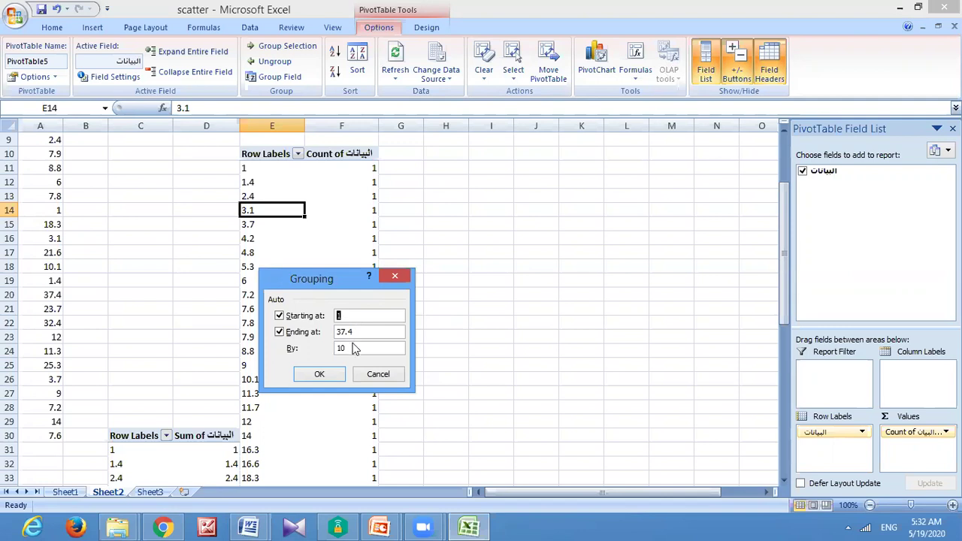
- Group the PivotTable's row labels into classes with an interval of 5
{"action": "key", "text": "Tab"}
{"action": "key", "text": "Tab"}
{"action": "key", "text": "Tab"}
{"action": "key", "text": "BackSpace"}
{"action": "type", "text": "5"}
{"action": "left_click", "coordinate": [320, 376]}
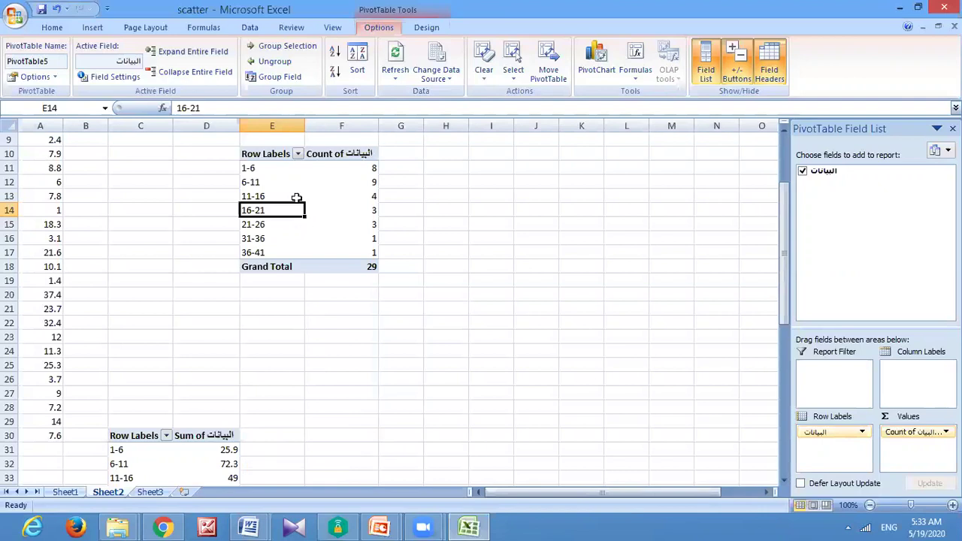
- Rename the Row Labels header in cell E10 to الفئات
{"action": "double_click", "coordinate": [277, 153]}
{"action": "double_click", "coordinate": [277, 153]}
{"action": "left_click", "coordinate": [296, 153]}
{"action": "left_click_drag", "start_coordinate": [295, 152], "coordinate": [239, 149]}
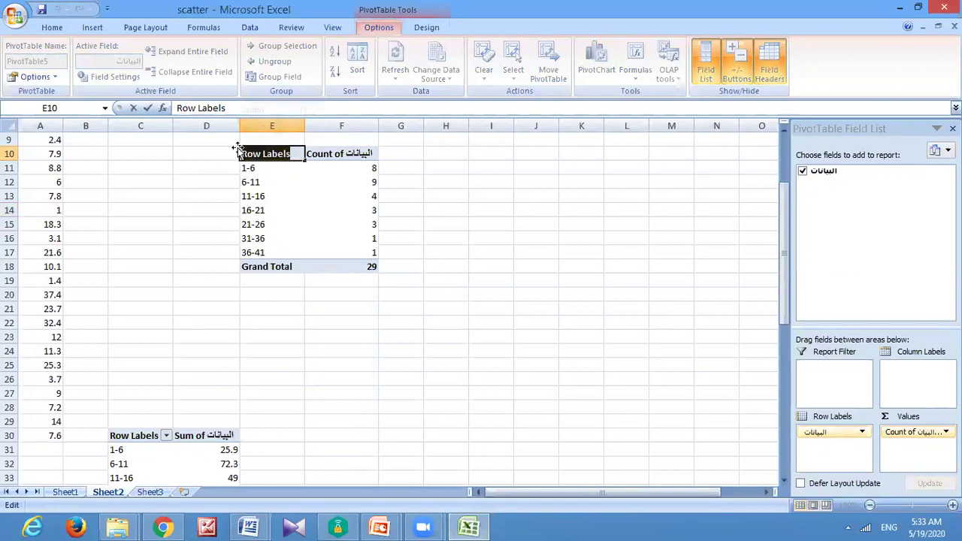
{"action": "key", "text": "BackSpace"}
{"action": "type", "text": "hg"}
{"action": "key", "text": "BackSpace"}
{"action": "key", "text": "BackSpace"}
{"action": "key", "text": "alt+shift"}
{"action": "type", "text": "الفئات"}
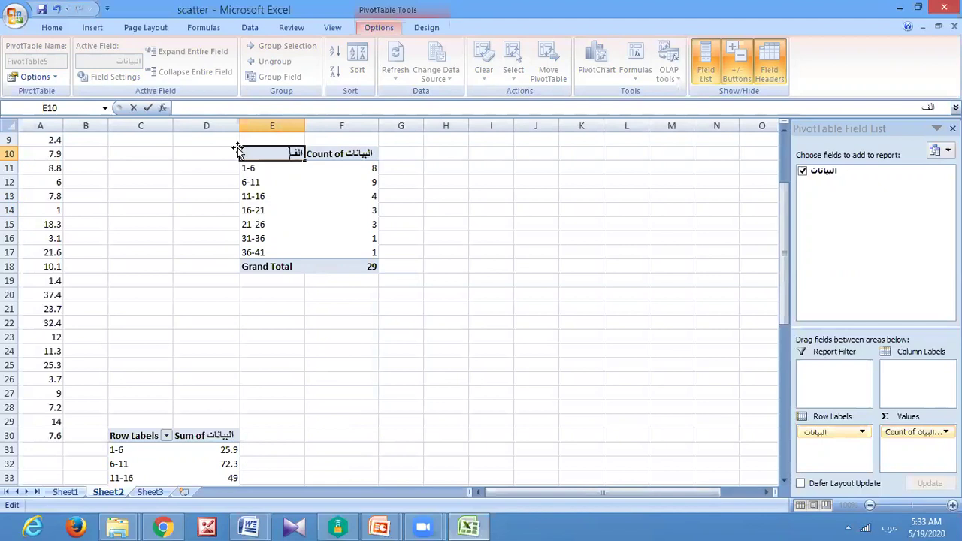
{"action": "left_click", "coordinate": [328, 158]}
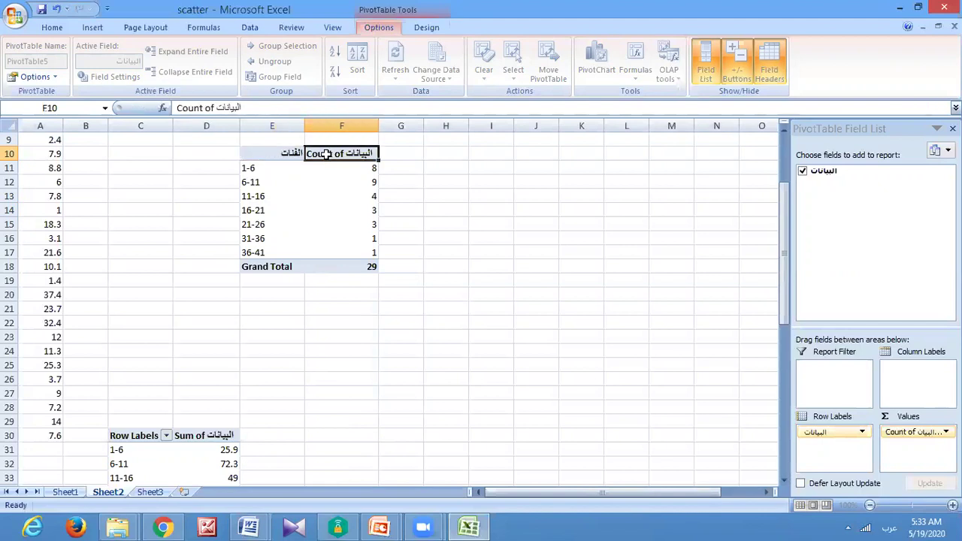
- Rename the PivotTable's count column in cell F10 to التكرارات
{"action": "double_click", "coordinate": [327, 158]}
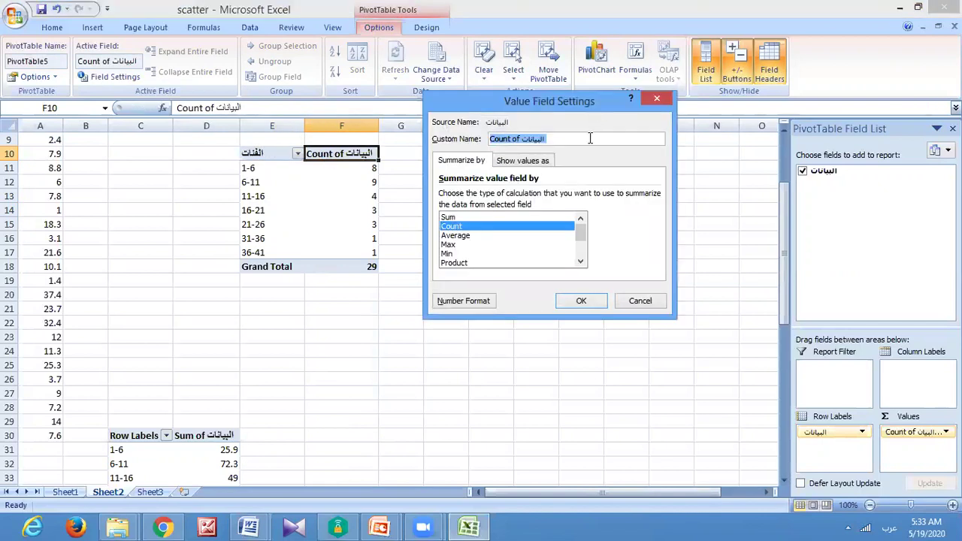
{"action": "key", "text": "BackSpace"}
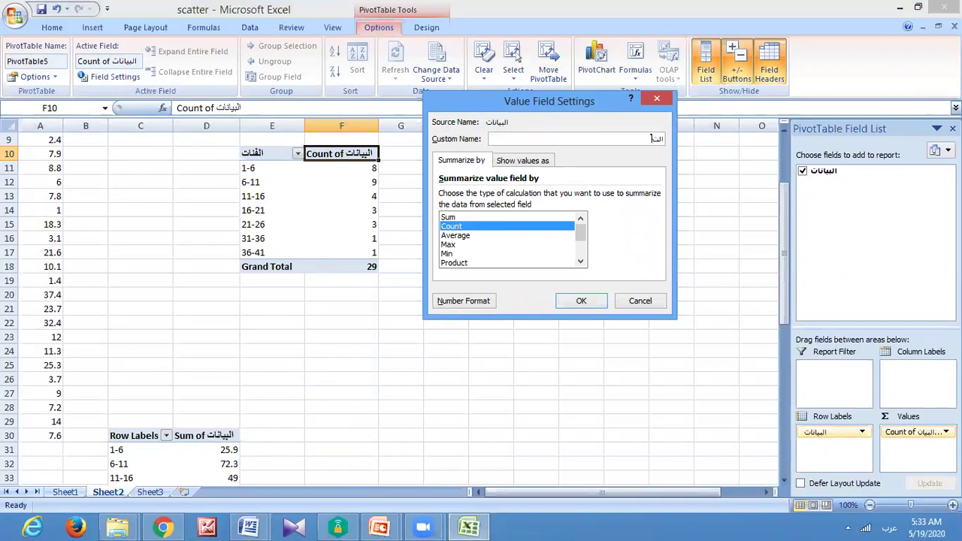
{"action": "type", "text": "التكرارات"}
{"action": "key", "text": "Return"}
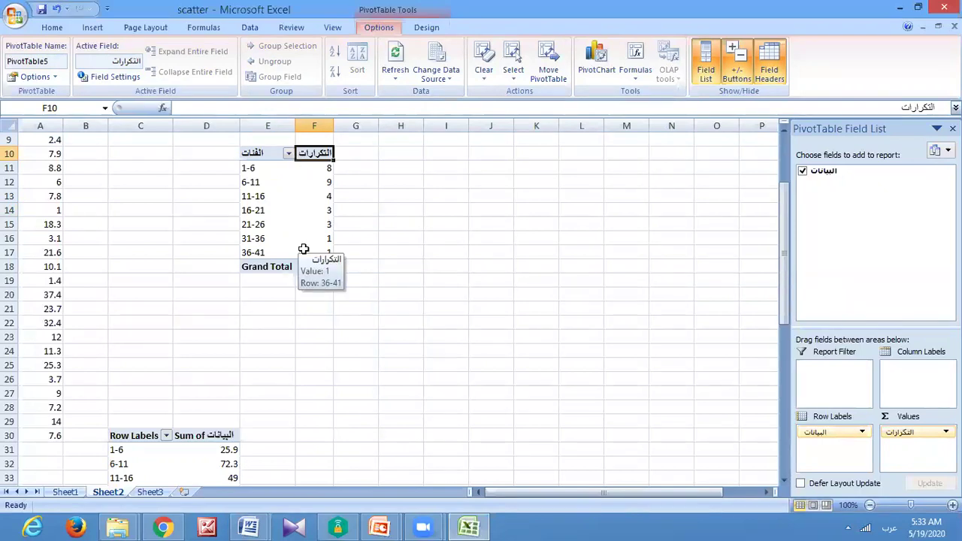
- Look at the example of 80 student grades in the browser's PDF and return to the Excel worksheet
{"action": "left_click", "coordinate": [164, 526]}
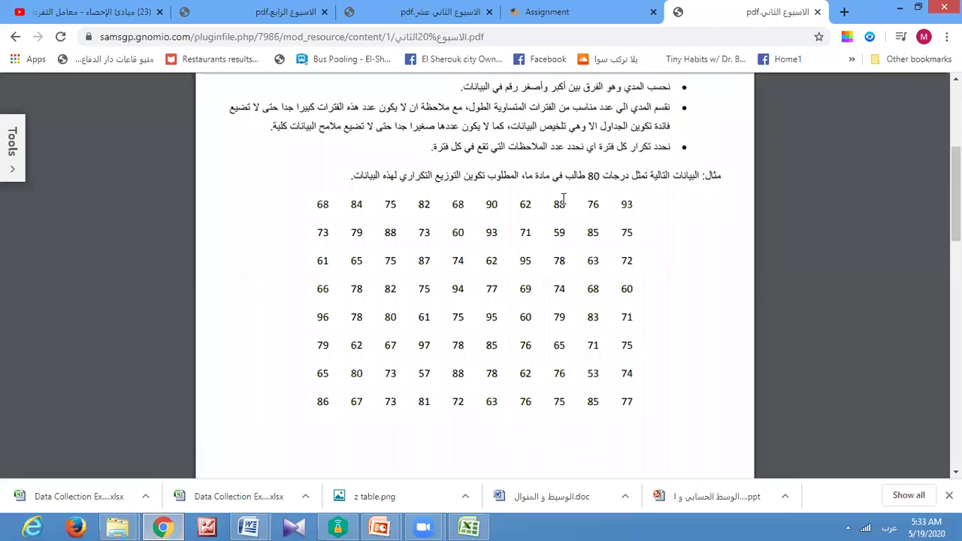
{"action": "left_click", "coordinate": [900, 7]}
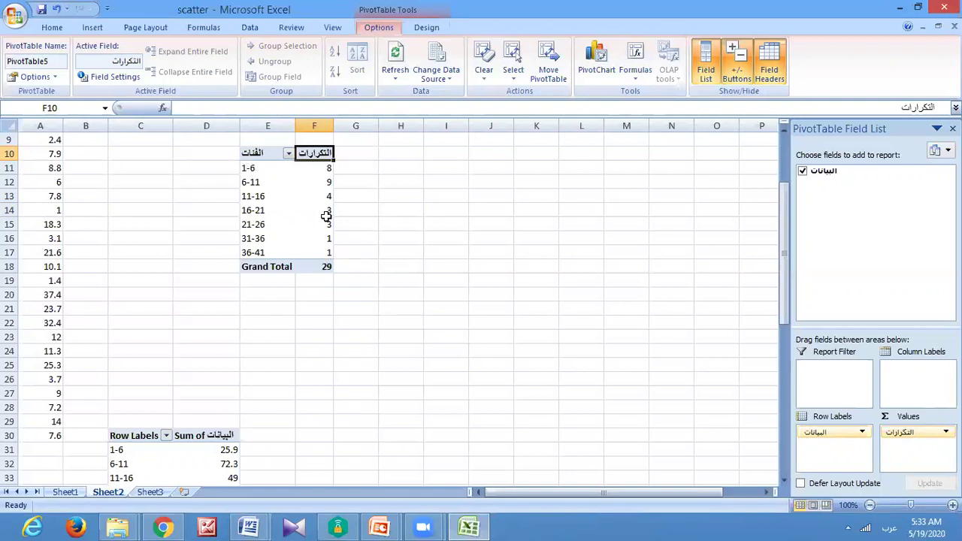
- Copy the whole frequency PivotTable, E10:F18, including its headers and Grand Total row
{"action": "left_click", "coordinate": [252, 167]}
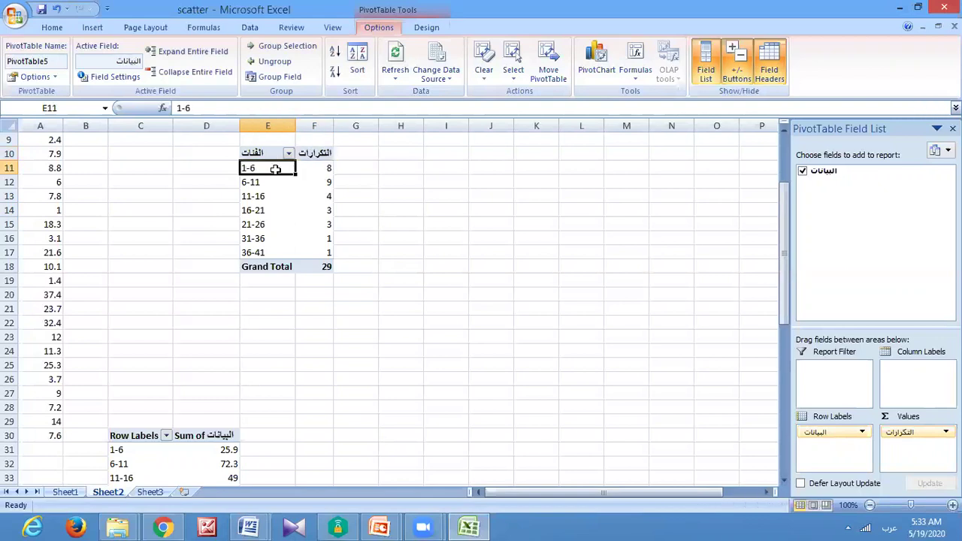
{"action": "left_click", "coordinate": [274, 161]}
{"action": "left_click_drag", "start_coordinate": [268, 154], "coordinate": [330, 271]}
{"action": "key", "text": "ctrl+c"}
- Switch to Document1 in Word and paste the copied table near the المدرج التكرارى chart, undoing the first paste and repeating it
{"action": "mouse_move", "coordinate": [252, 526]}
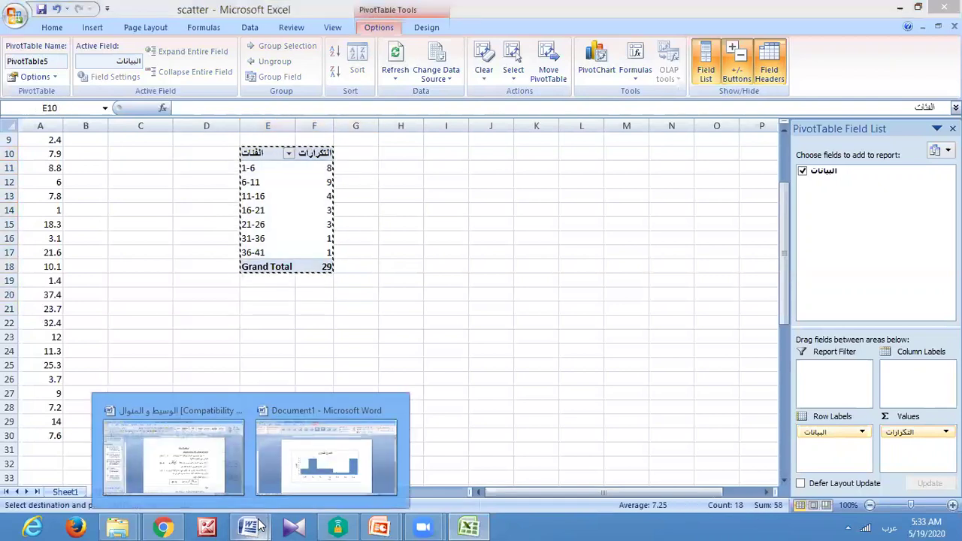
{"action": "left_click", "coordinate": [271, 478]}
{"action": "scroll", "coordinate": [527, 376], "scroll_direction": "down", "scroll_amount": 5}
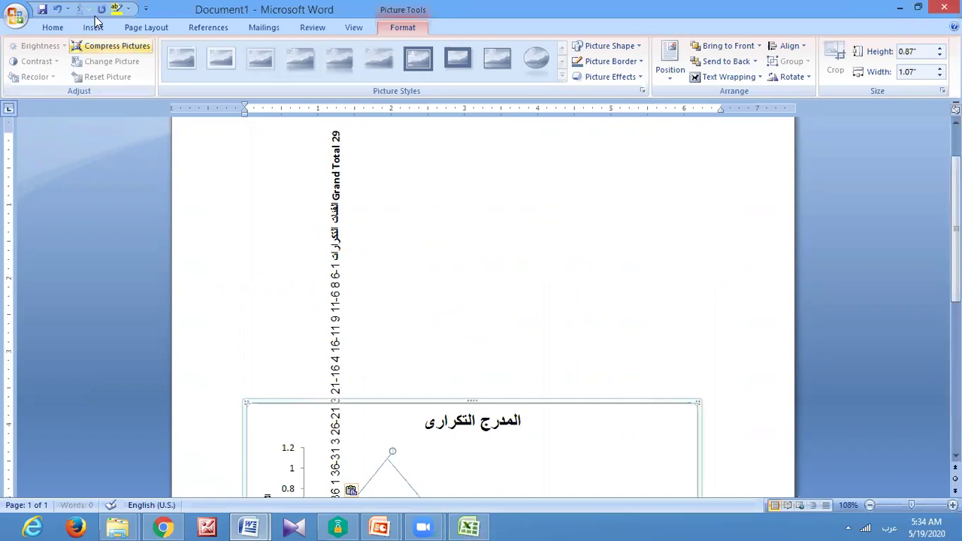
{"action": "left_click", "coordinate": [57, 9]}
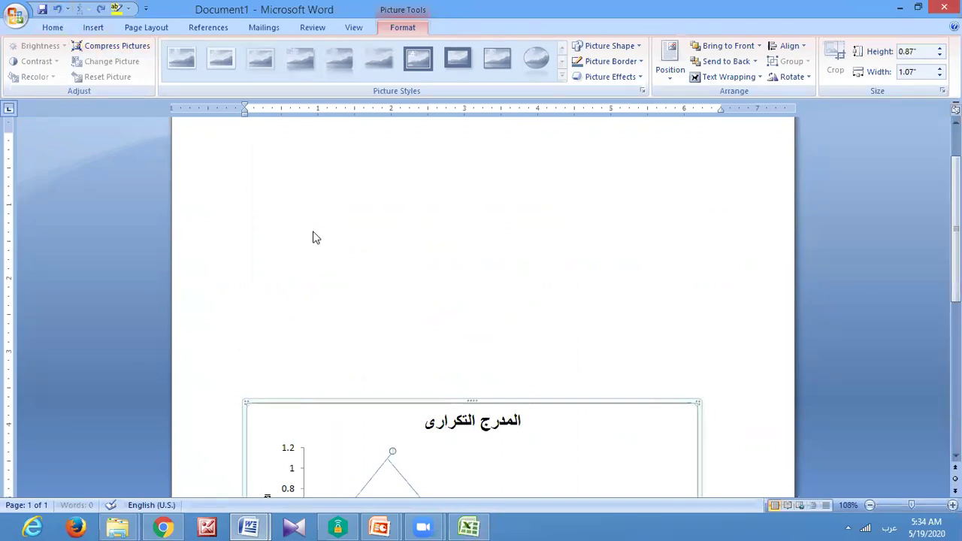
{"action": "right_click", "coordinate": [313, 238]}
{"action": "right_click", "coordinate": [312, 238]}
{"action": "right_click", "coordinate": [312, 238]}
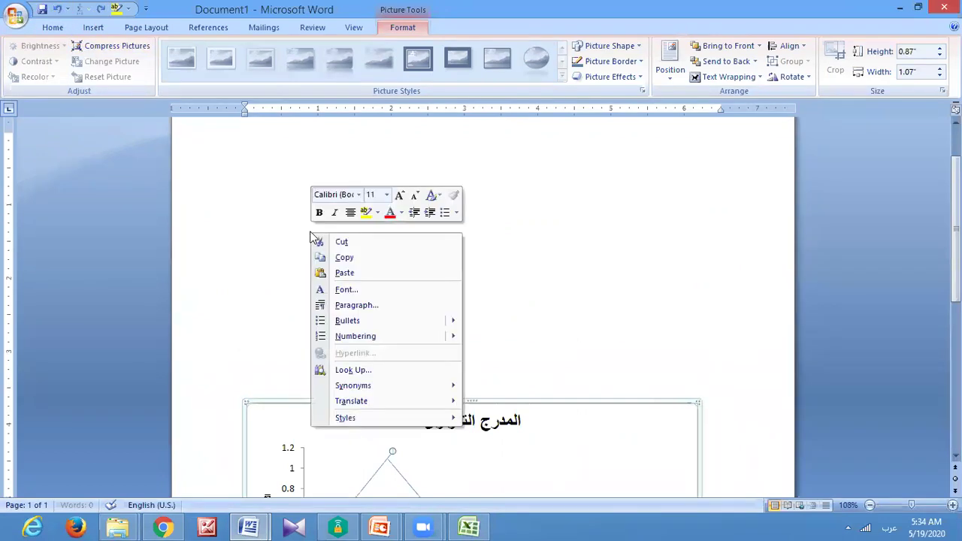
{"action": "left_click", "coordinate": [381, 275]}
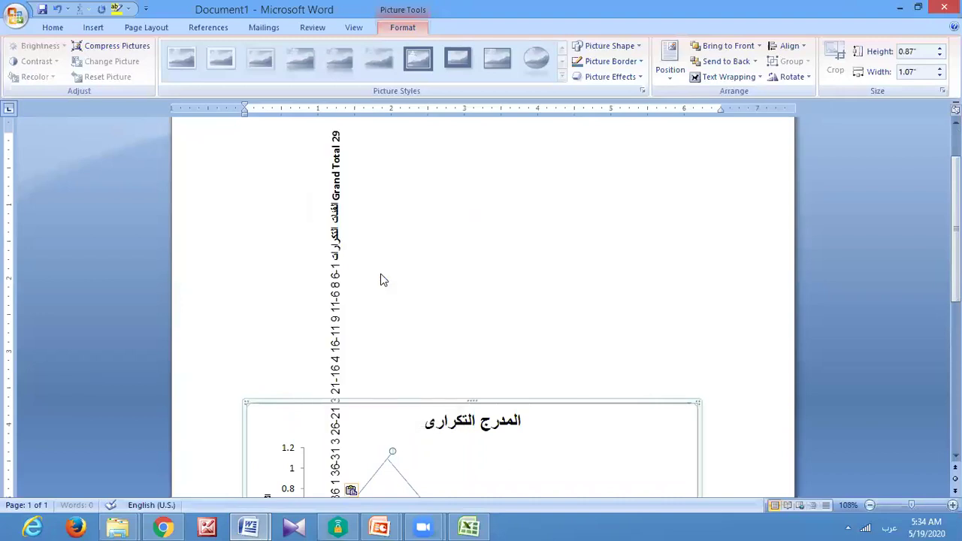
- Paste the frequency table from Excel into the new blank Word document, Document2
{"action": "left_click", "coordinate": [469, 528]}
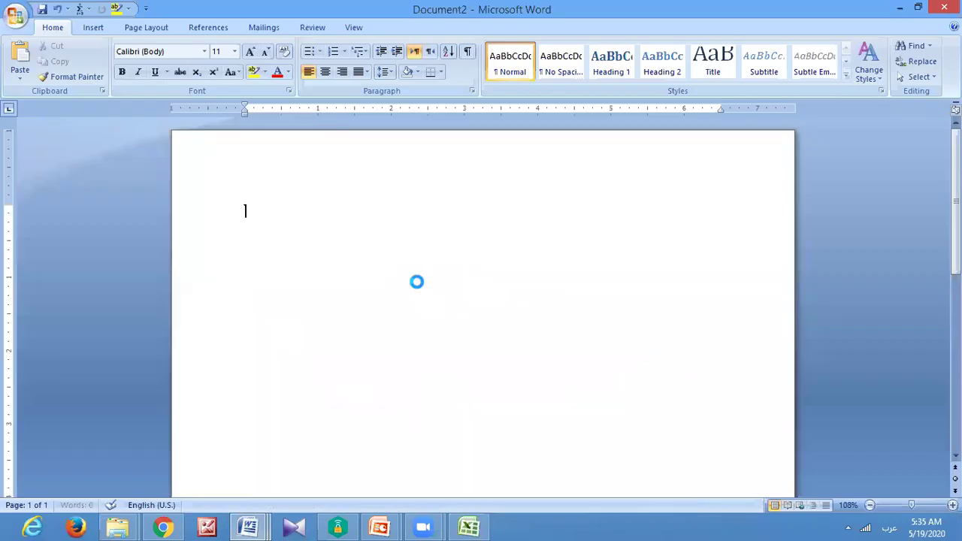
{"action": "key", "text": "ctrl+v"}
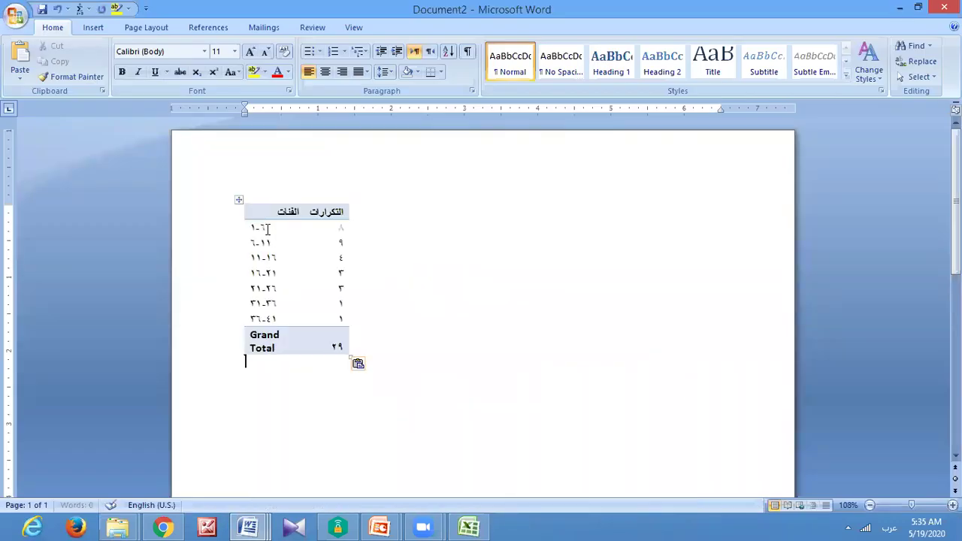
- Delete the upper limits of the first three classes so only the lower limits 1, 6 and 11 remain, each with its dash
{"action": "left_click", "coordinate": [262, 229]}
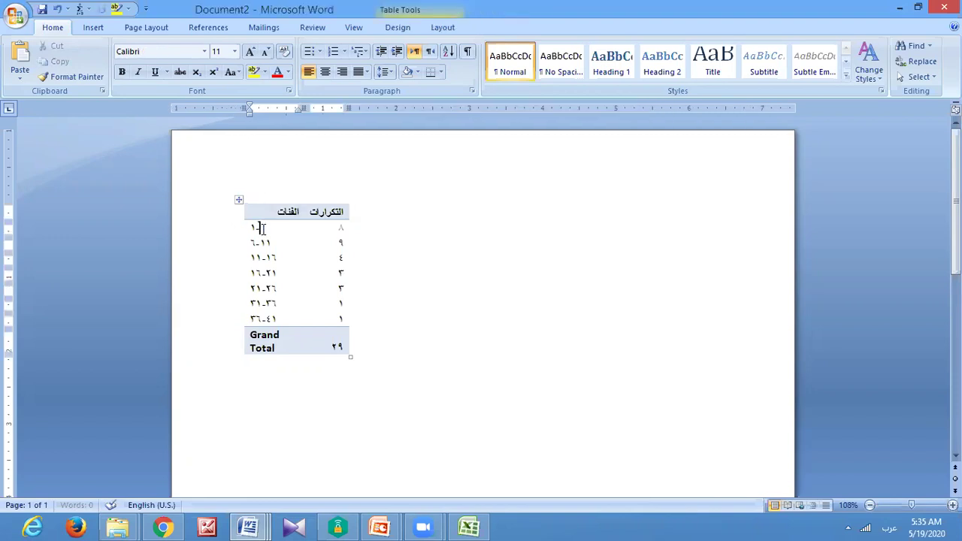
{"action": "left_click_drag", "start_coordinate": [260, 242], "coordinate": [272, 242]}
{"action": "key", "text": "Delete"}
{"action": "left_click_drag", "start_coordinate": [263, 258], "coordinate": [279, 257]}
{"action": "key", "text": "Delete"}
- Replace the Grand Total label in the table's last row with المجموع
{"action": "left_click_drag", "start_coordinate": [251, 335], "coordinate": [284, 354]}
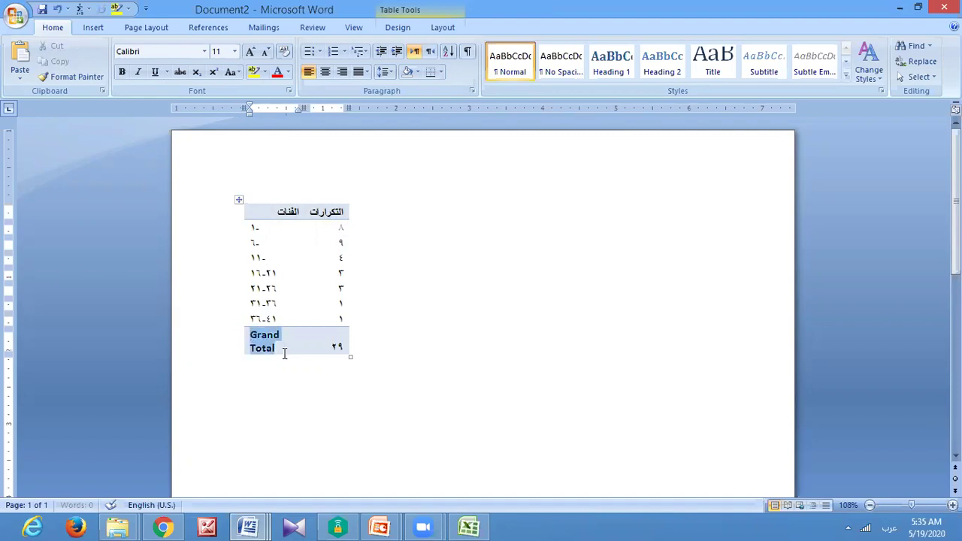
{"action": "key", "text": "Delete"}
{"action": "type", "text": "المجموع"}
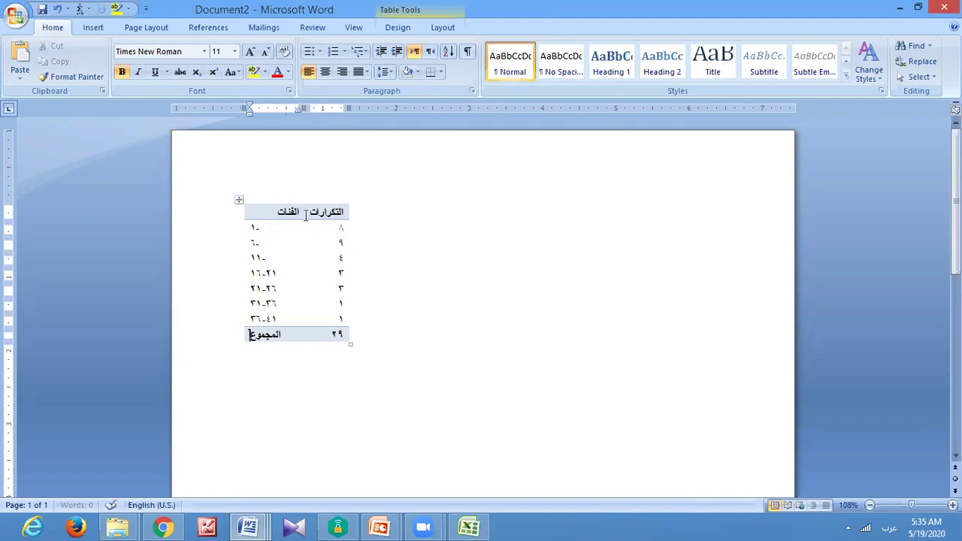
- Set the text direction of the entire table to right-to-left
{"action": "left_click", "coordinate": [241, 202]}
{"action": "left_click", "coordinate": [430, 55]}
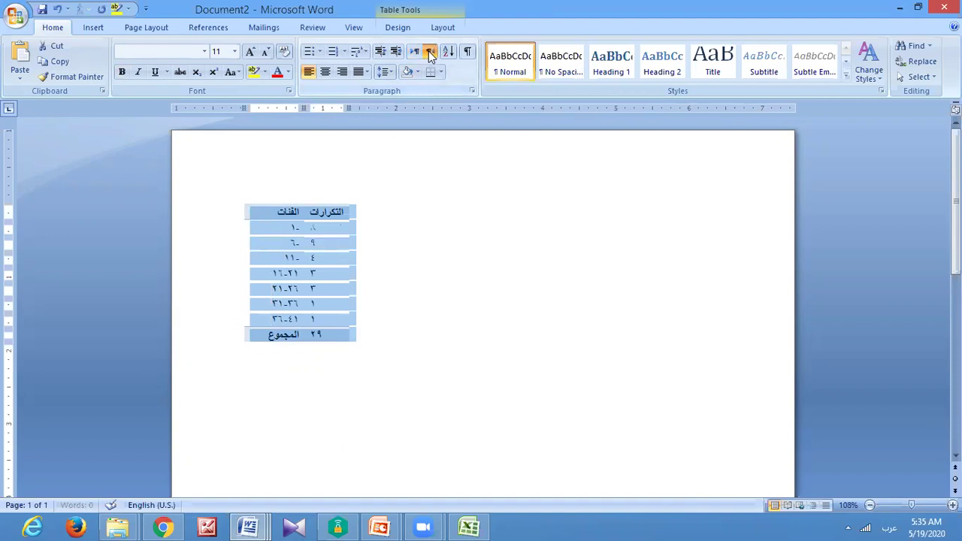
{"action": "left_click", "coordinate": [446, 291]}
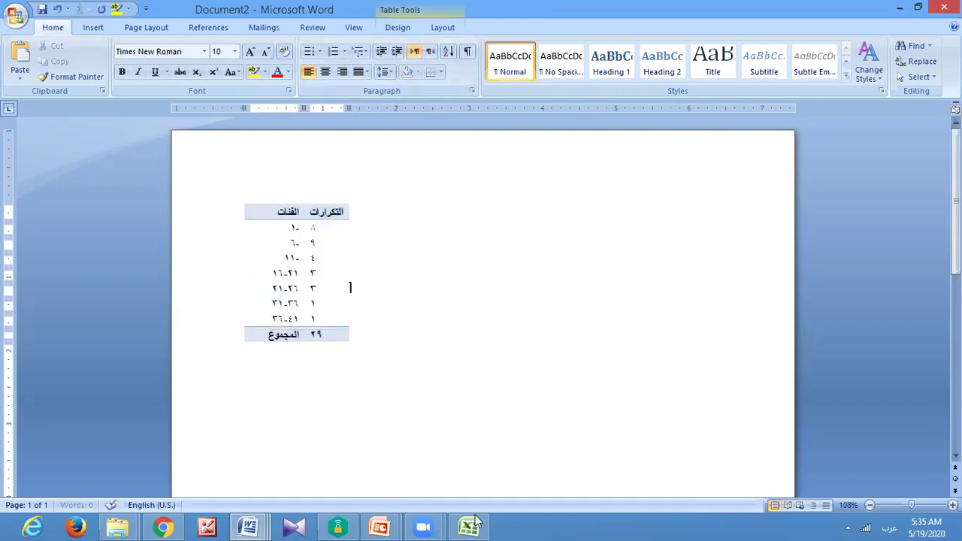
- Return to the scatter workbook in Excel and start a PivotChart on Sheet2 with E10:F17 as the source range
{"action": "mouse_move", "coordinate": [478, 525]}
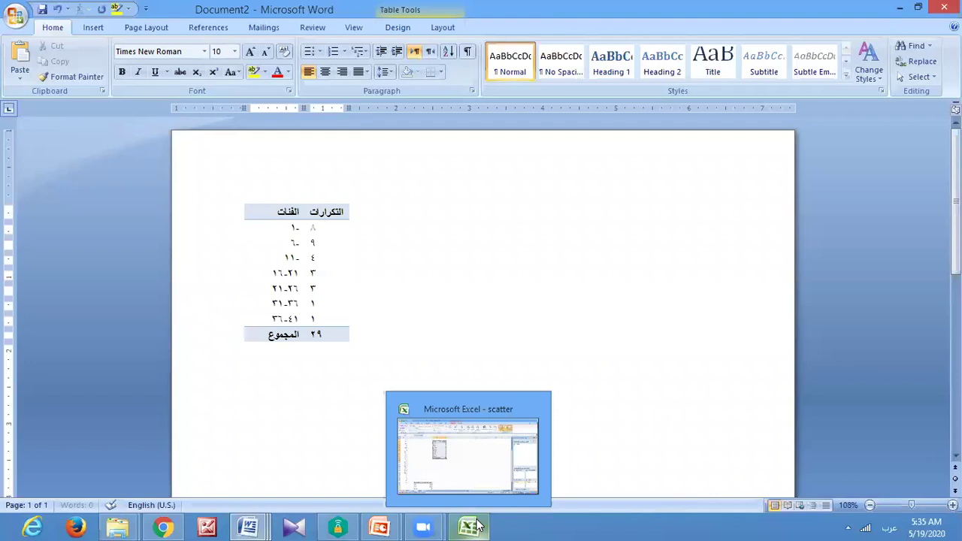
{"action": "left_click", "coordinate": [479, 525]}
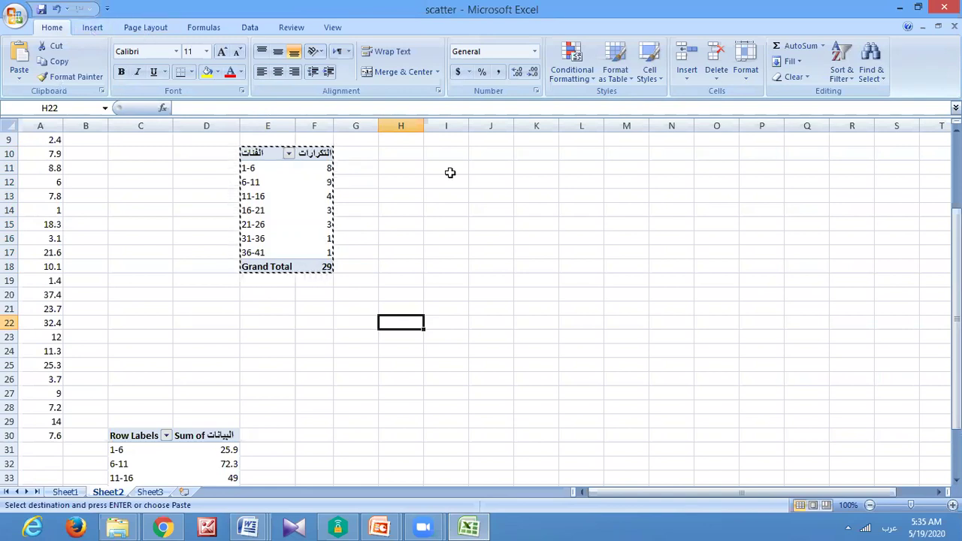
{"action": "left_click", "coordinate": [449, 172]}
{"action": "left_click", "coordinate": [79, 33]}
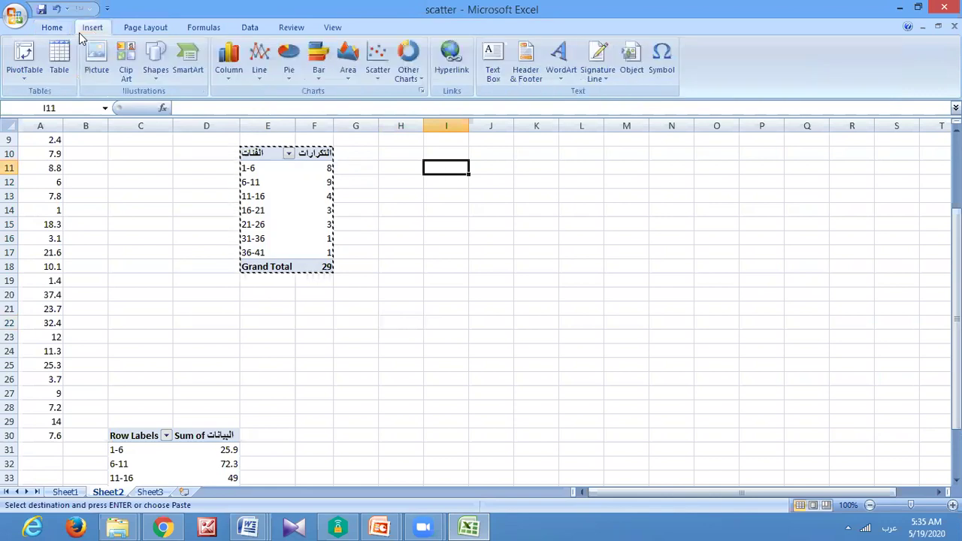
{"action": "left_click", "coordinate": [30, 79]}
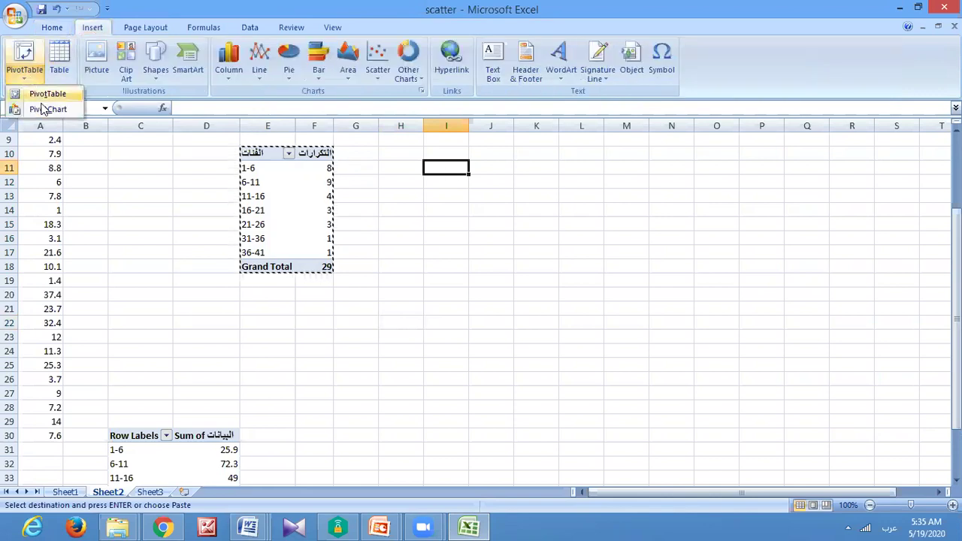
{"action": "left_click", "coordinate": [47, 109]}
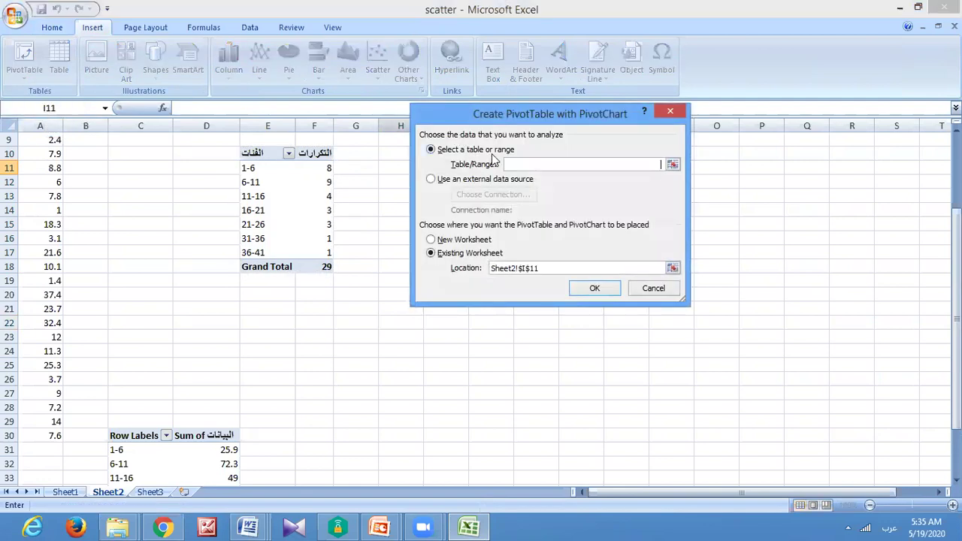
{"action": "left_click", "coordinate": [672, 164]}
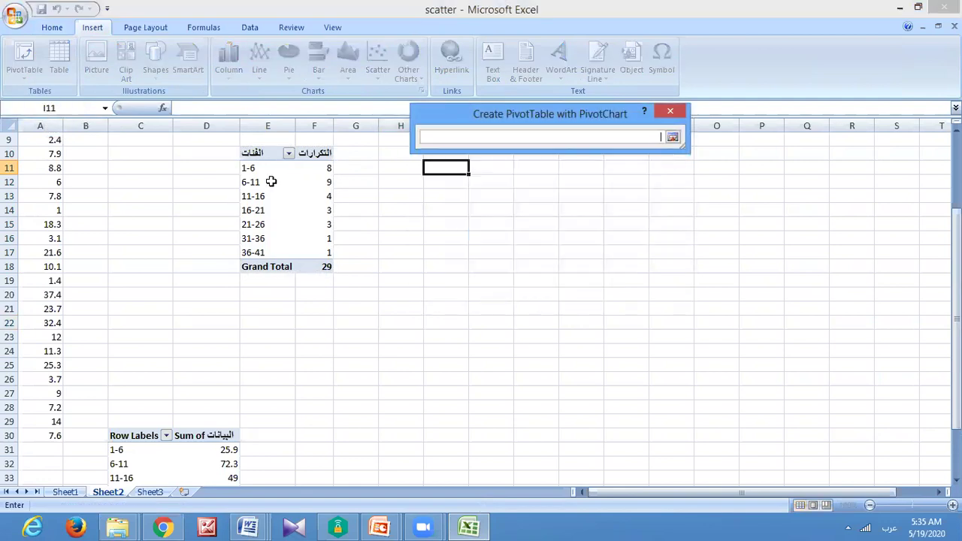
{"action": "left_click_drag", "start_coordinate": [259, 152], "coordinate": [311, 267]}
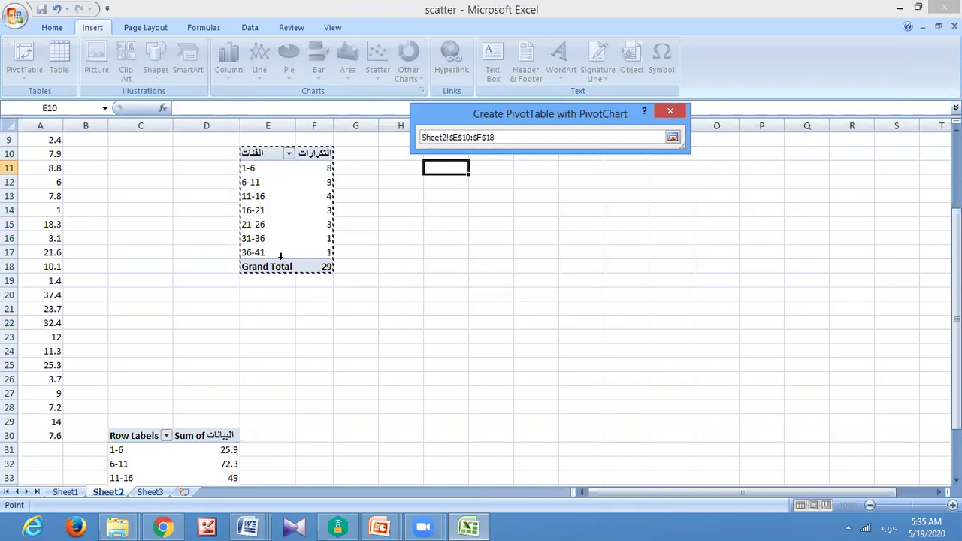
{"action": "left_click", "coordinate": [250, 151]}
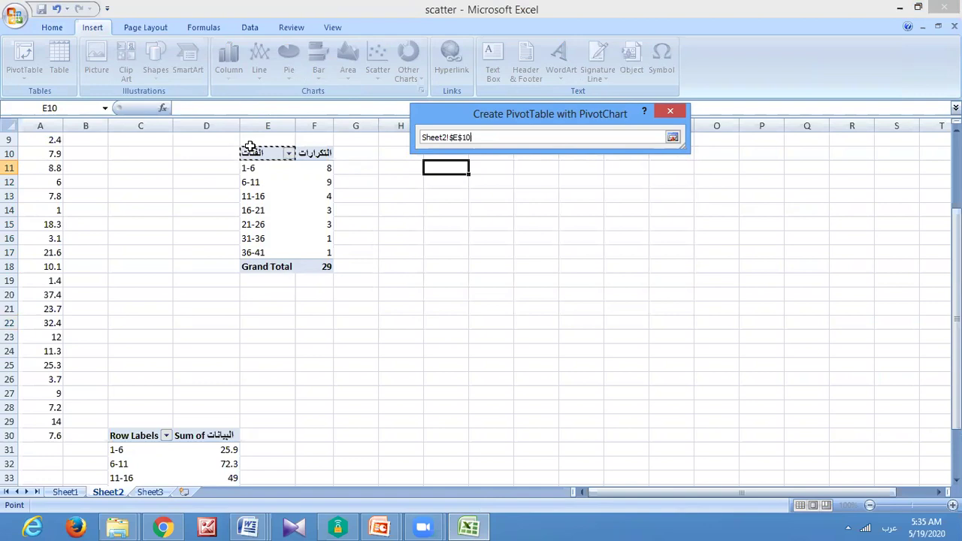
{"action": "left_click_drag", "start_coordinate": [250, 148], "coordinate": [316, 248]}
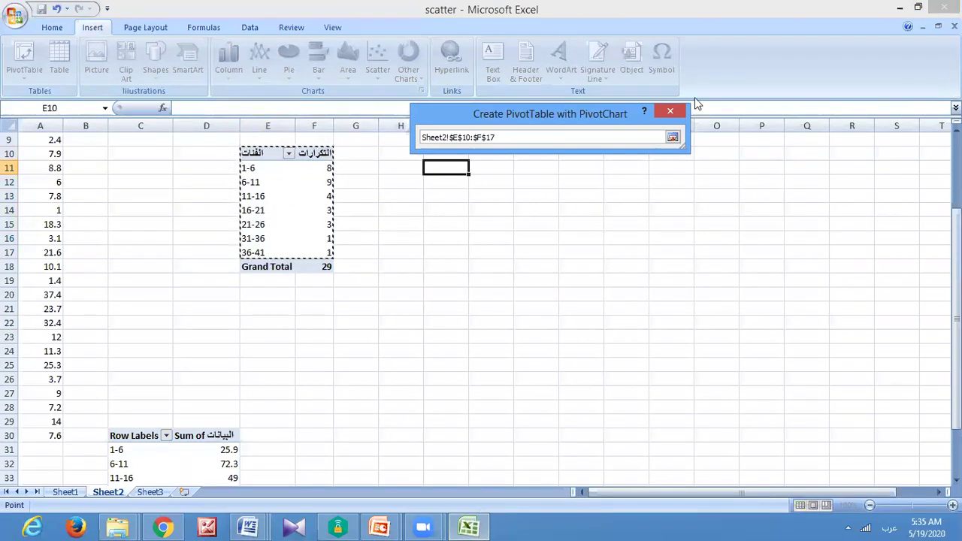
{"action": "left_click", "coordinate": [672, 138]}
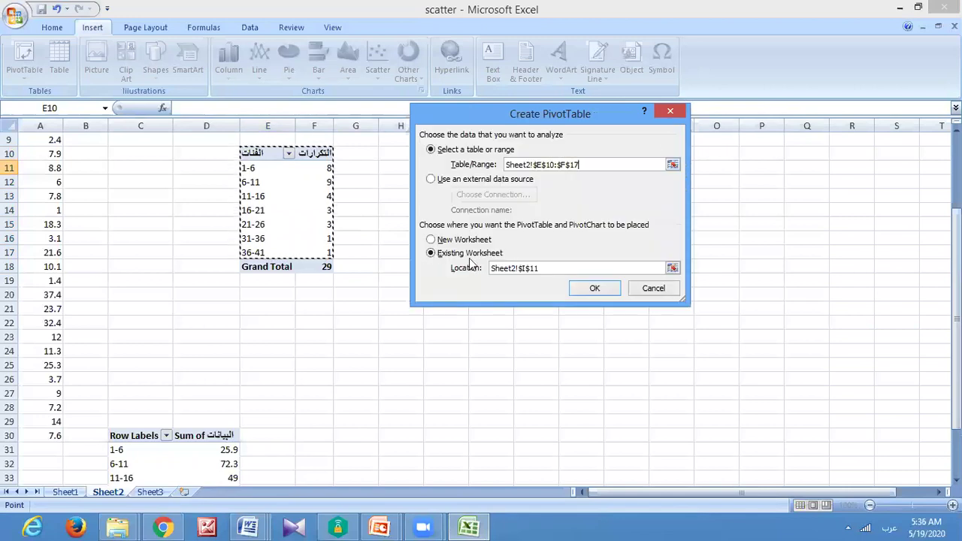
- Place the PivotTable and PivotChart on the existing worksheet at Sheet2 cell O15 and create them
{"action": "left_click", "coordinate": [671, 268]}
{"action": "left_click", "coordinate": [719, 224]}
{"action": "left_click", "coordinate": [672, 136]}
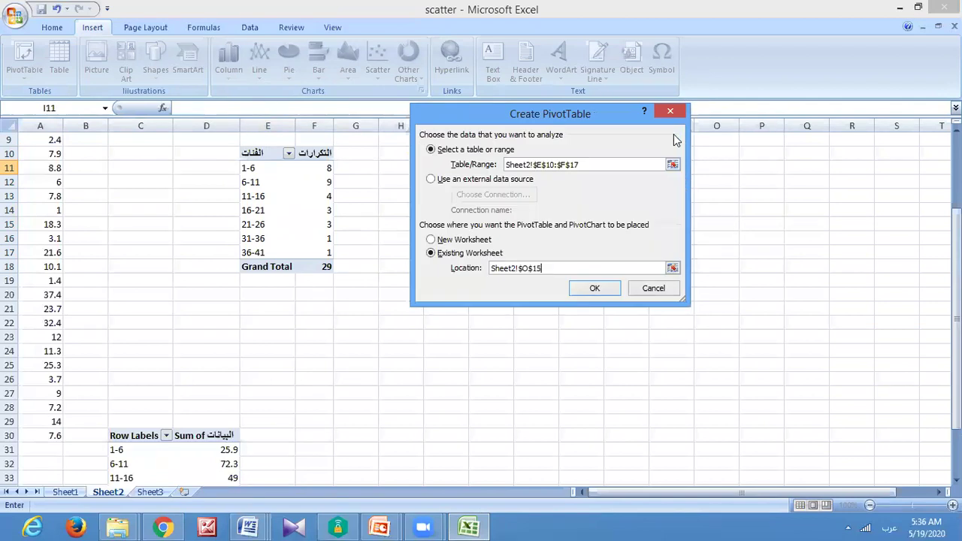
{"action": "left_click", "coordinate": [594, 288]}
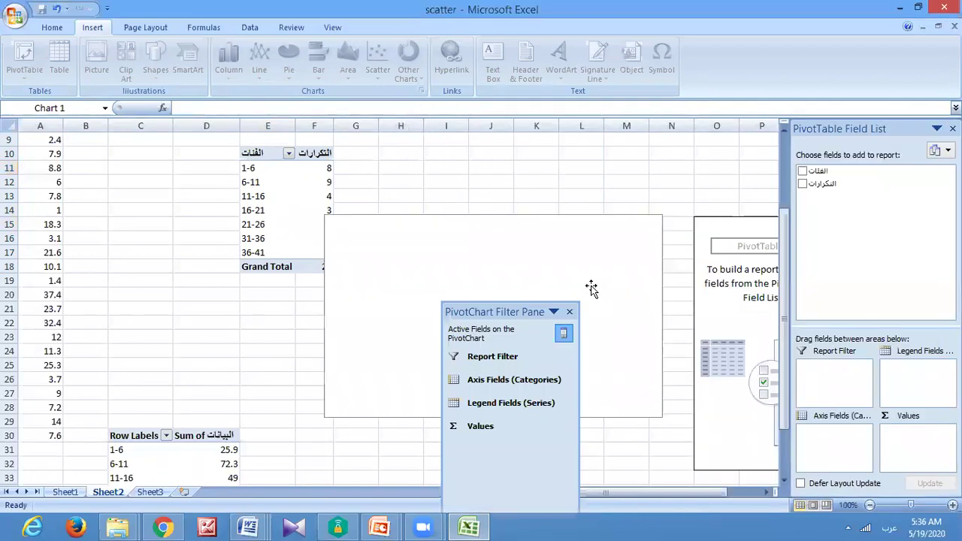
- Assign الفئات to the PivotChart's axis categories and التكرارات to its values, and close the PivotChart Filter Pane
{"action": "left_click_drag", "start_coordinate": [818, 172], "coordinate": [817, 434]}
{"action": "mouse_move", "coordinate": [819, 184]}
{"action": "left_mouse_down"}
{"action": "mouse_move", "coordinate": [879, 438]}
{"action": "mouse_move", "coordinate": [899, 432]}
{"action": "left_mouse_up"}
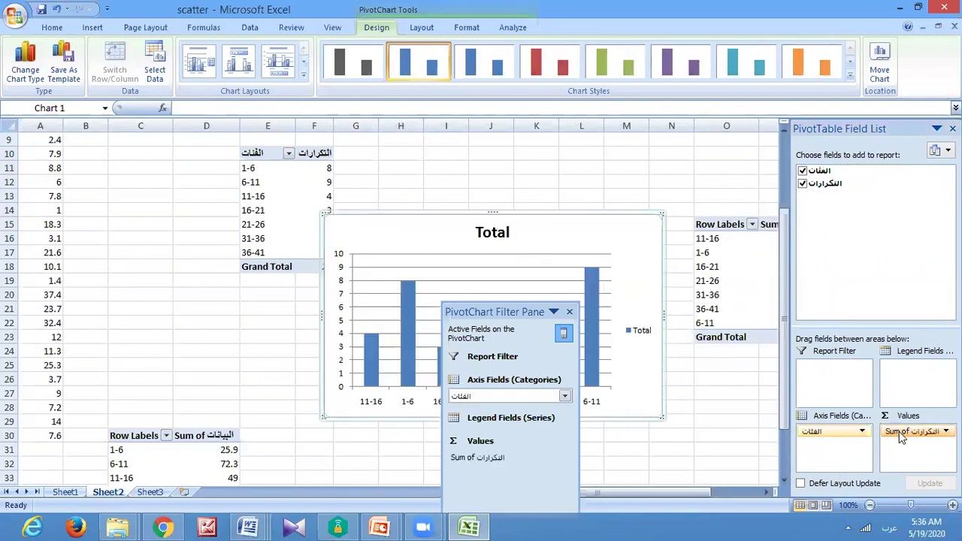
{"action": "left_click", "coordinate": [571, 312]}
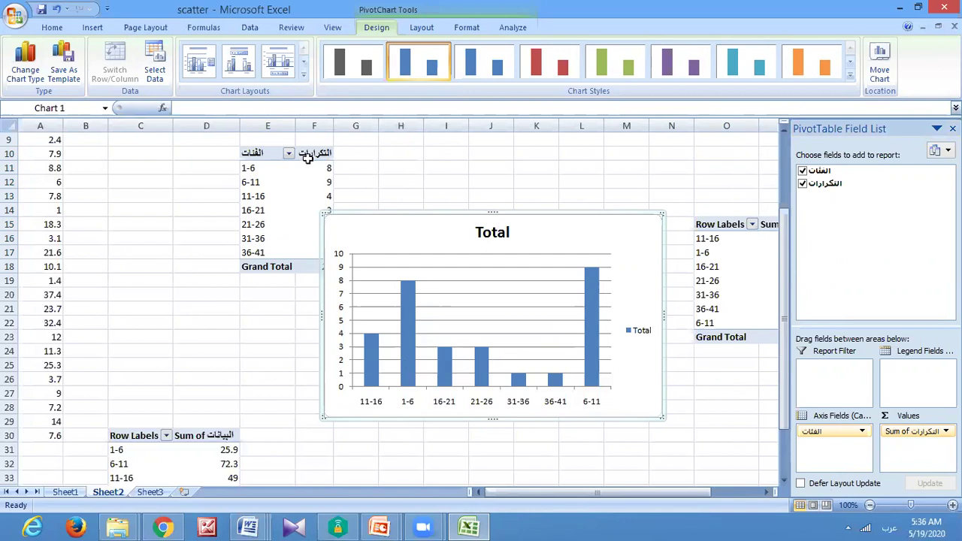
- Apply the histogram chart layout with touching columns and axis titles to the PivotChart
{"action": "left_click", "coordinate": [303, 62]}
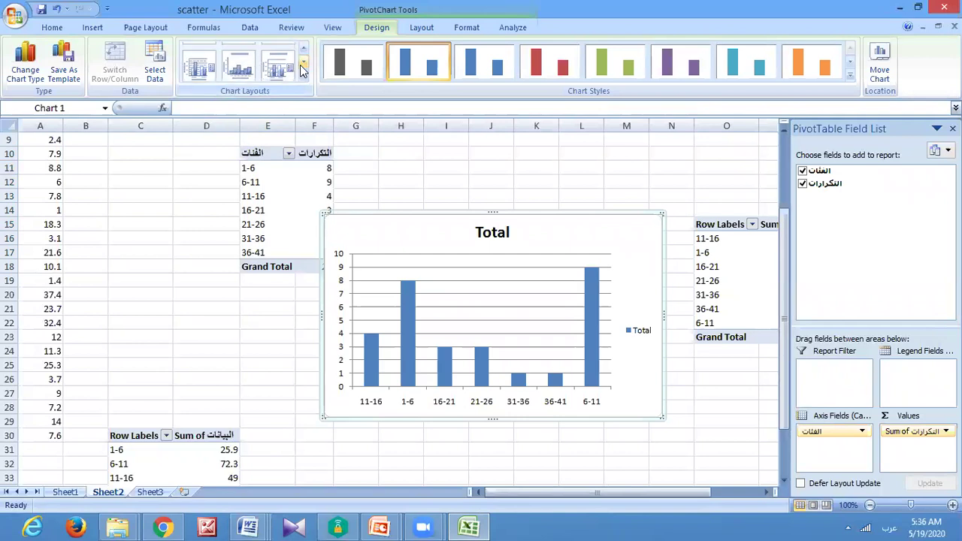
{"action": "left_click", "coordinate": [239, 63]}
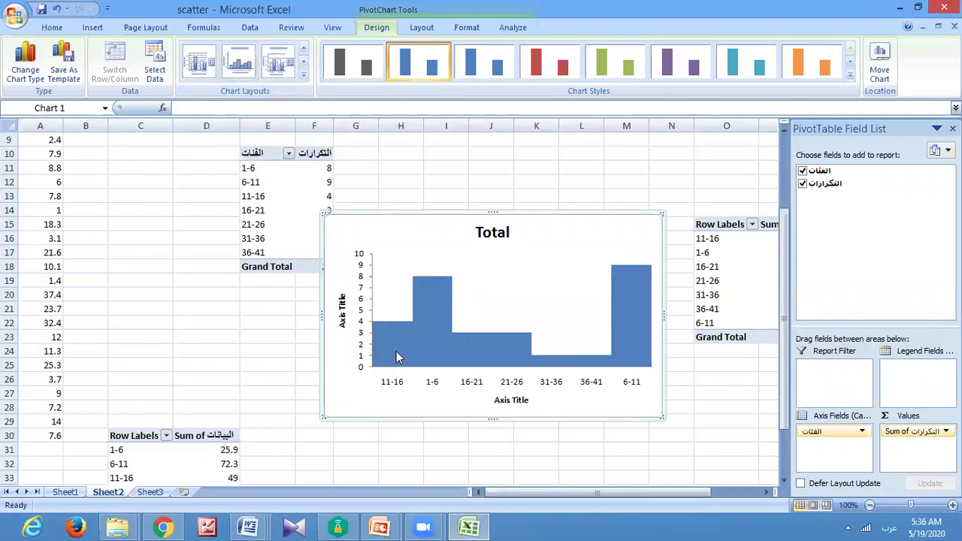
{"action": "mouse_move", "coordinate": [418, 345]}
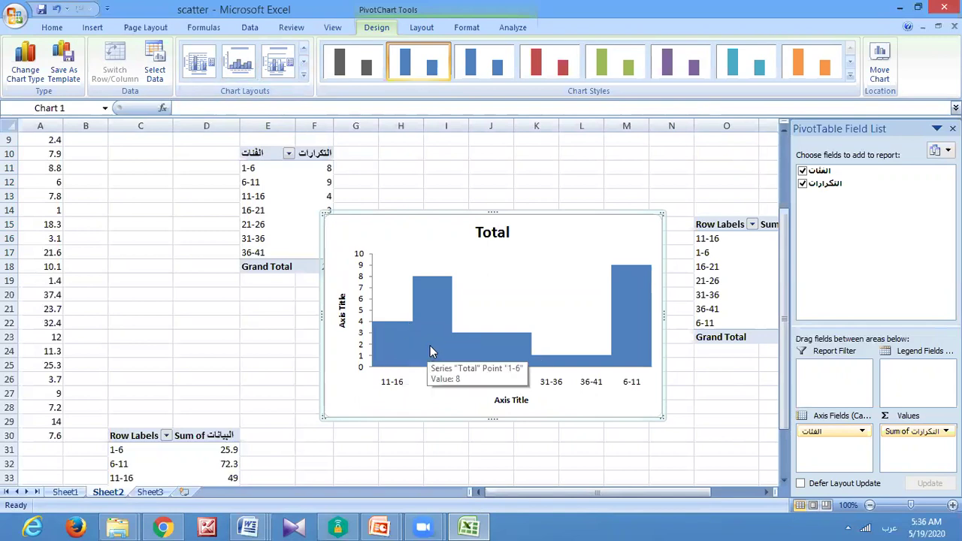
- Give the histogram columns a solid-line border in a dark shade of the black theme color
{"action": "right_click", "coordinate": [431, 350]}
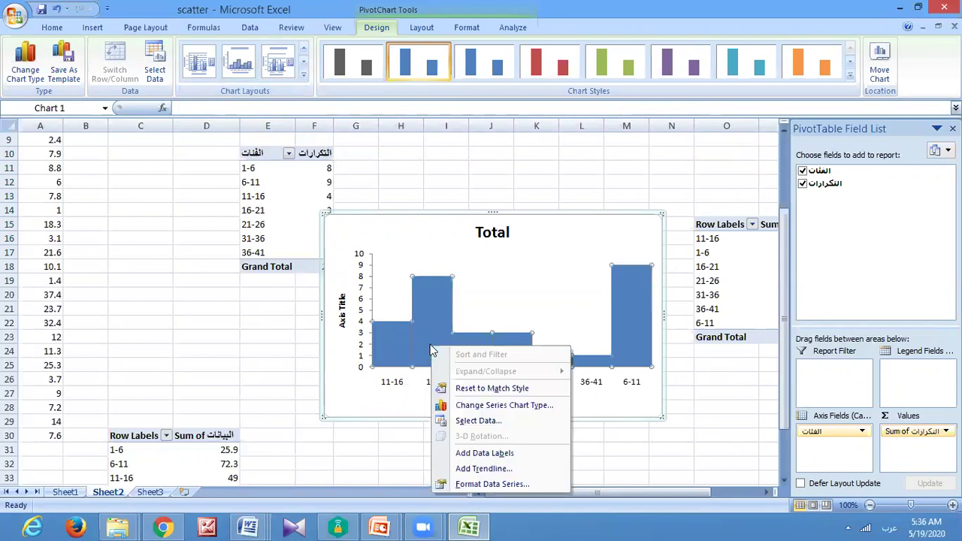
{"action": "left_click", "coordinate": [474, 486]}
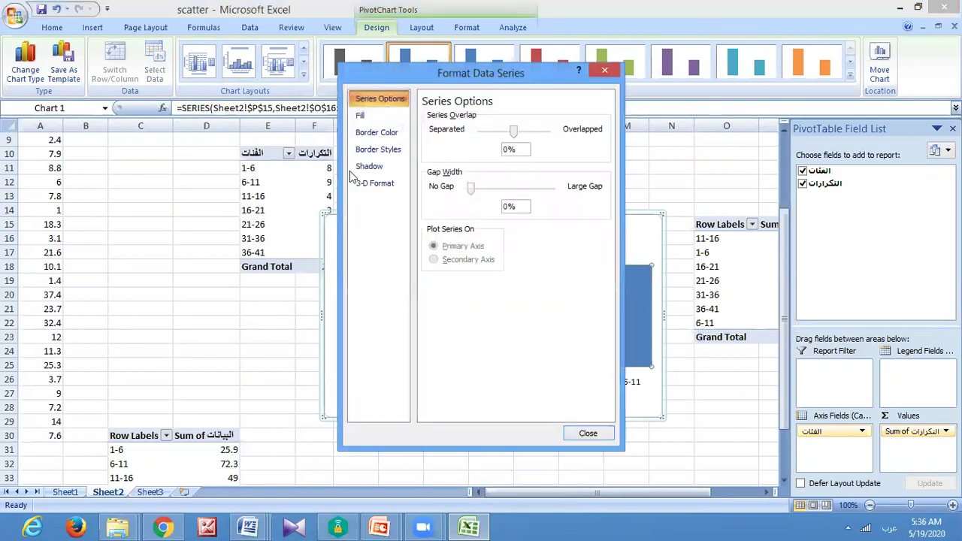
{"action": "left_click", "coordinate": [372, 133]}
{"action": "left_click", "coordinate": [449, 131]}
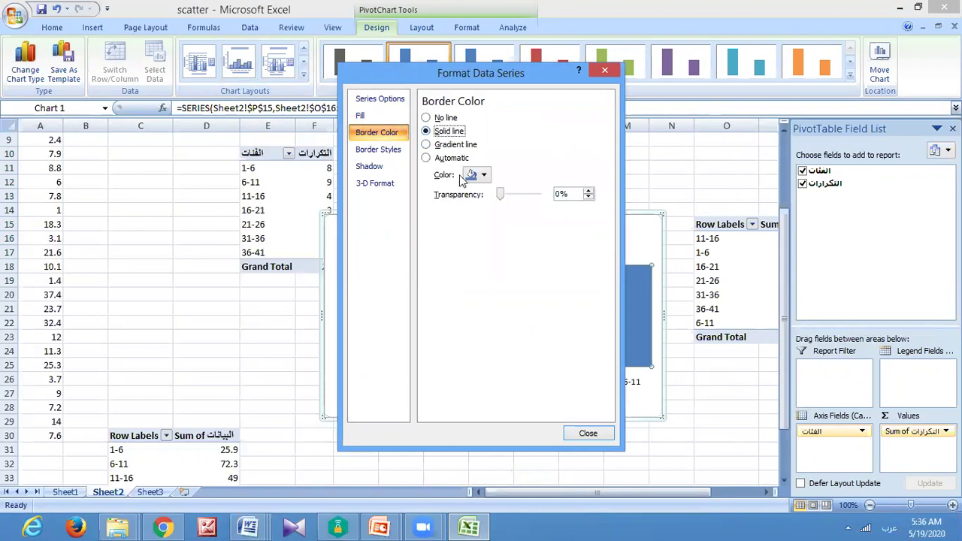
{"action": "left_click", "coordinate": [483, 176]}
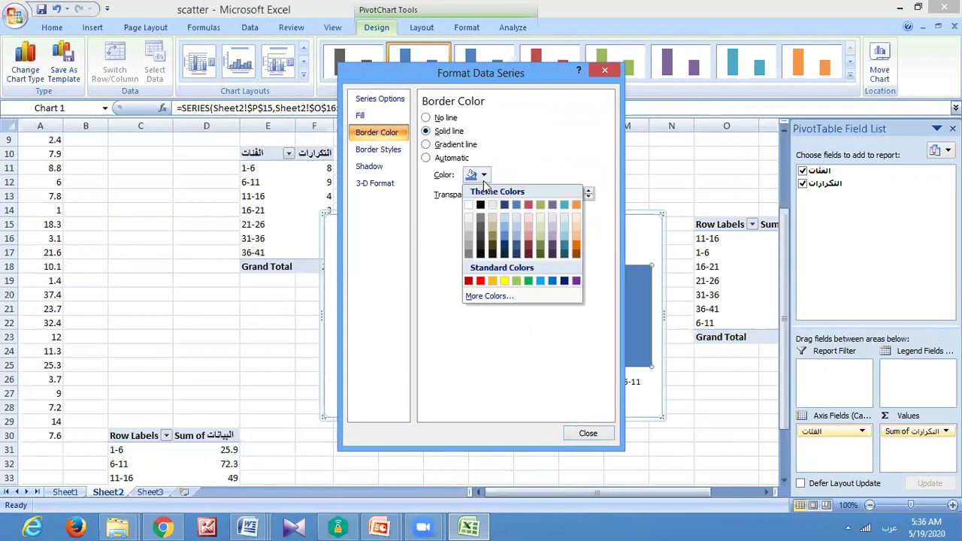
{"action": "left_click", "coordinate": [482, 236]}
{"action": "left_click", "coordinate": [586, 433]}
{"action": "left_click", "coordinate": [525, 399]}
{"action": "left_click", "coordinate": [621, 464]}
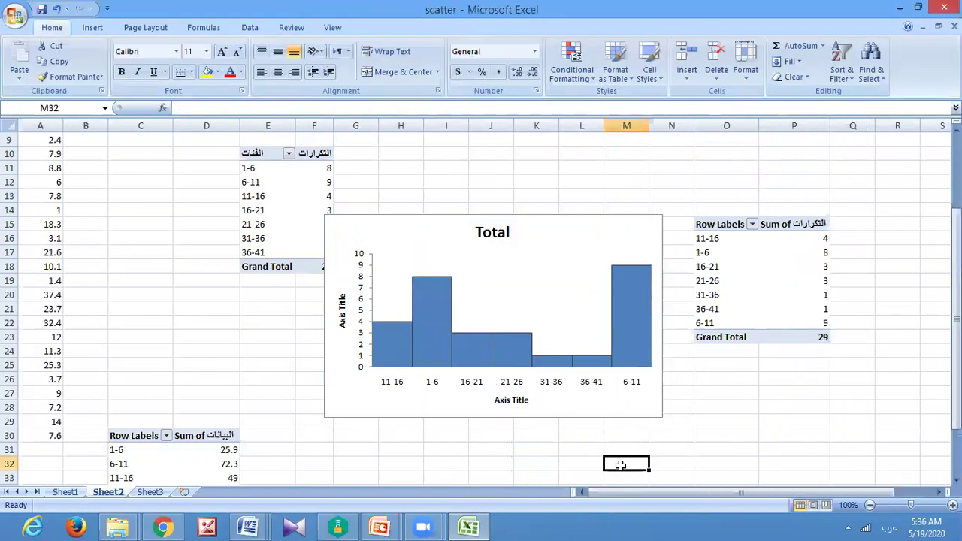
- Delete the histogram chart and remove columns C to S with their PivotTables from Sheet2
{"action": "left_click", "coordinate": [550, 249]}
{"action": "key", "text": "Delete"}
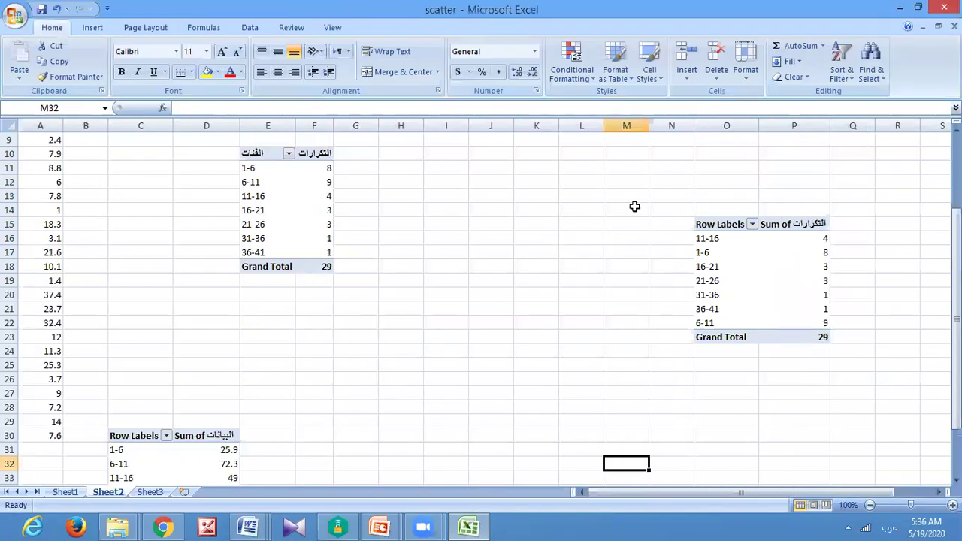
{"action": "left_click_drag", "start_coordinate": [149, 125], "coordinate": [922, 236]}
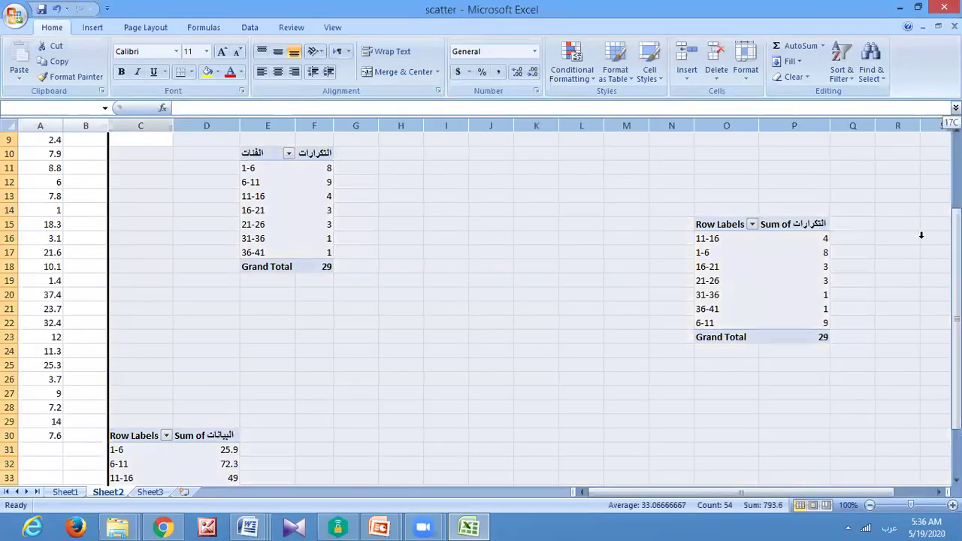
{"action": "right_click", "coordinate": [448, 357]}
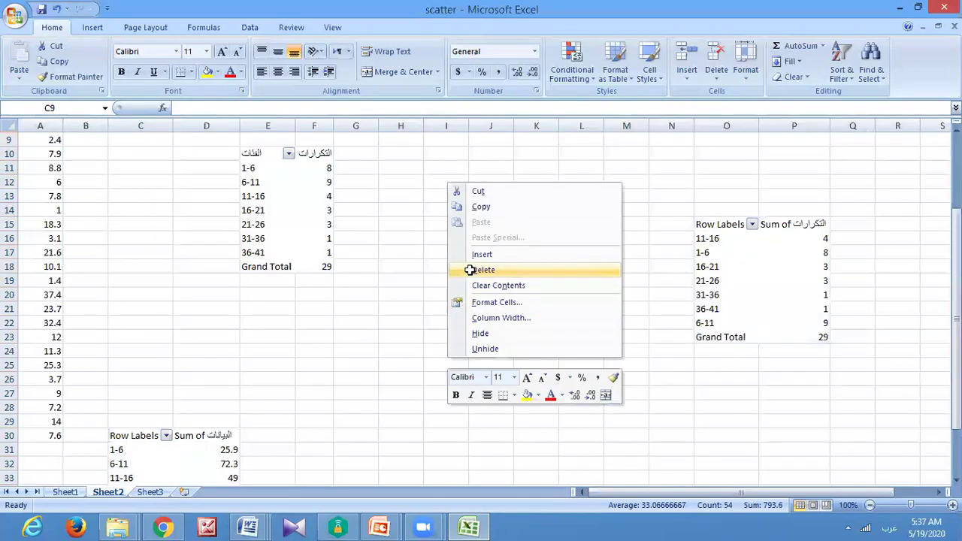
{"action": "left_click", "coordinate": [470, 270]}
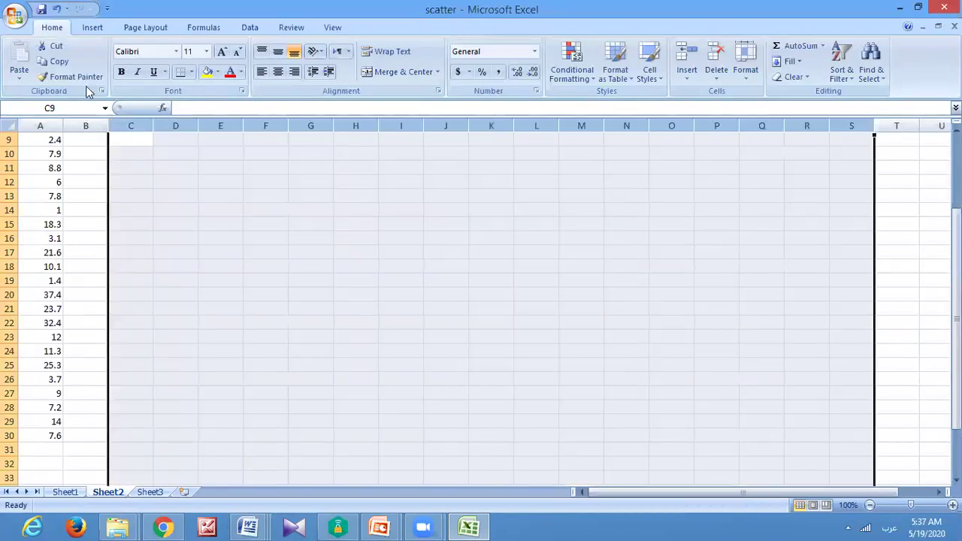
- Start a new PivotTable with the البيانات data in Sheet2 A1:A30 as the source range
{"action": "left_click", "coordinate": [85, 29]}
{"action": "left_click", "coordinate": [26, 72]}
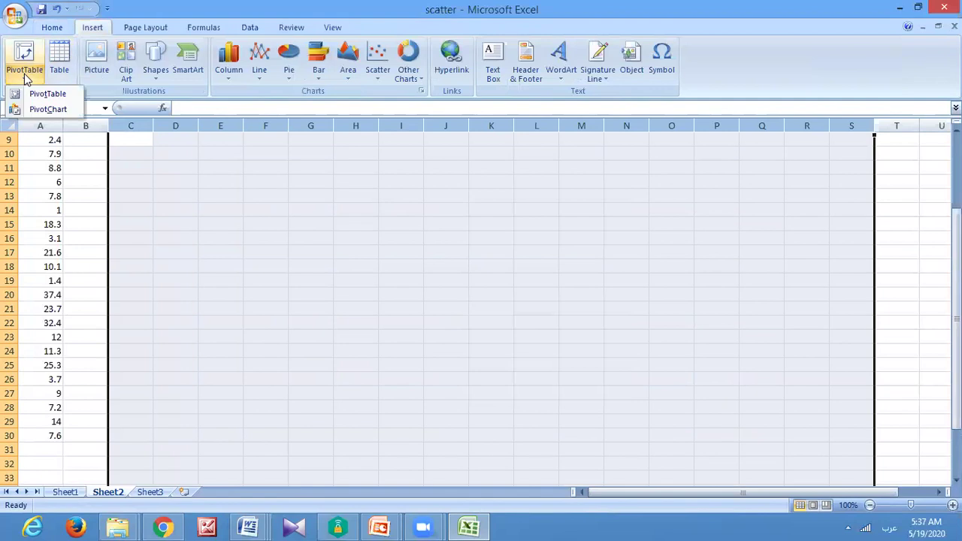
{"action": "left_click", "coordinate": [33, 94]}
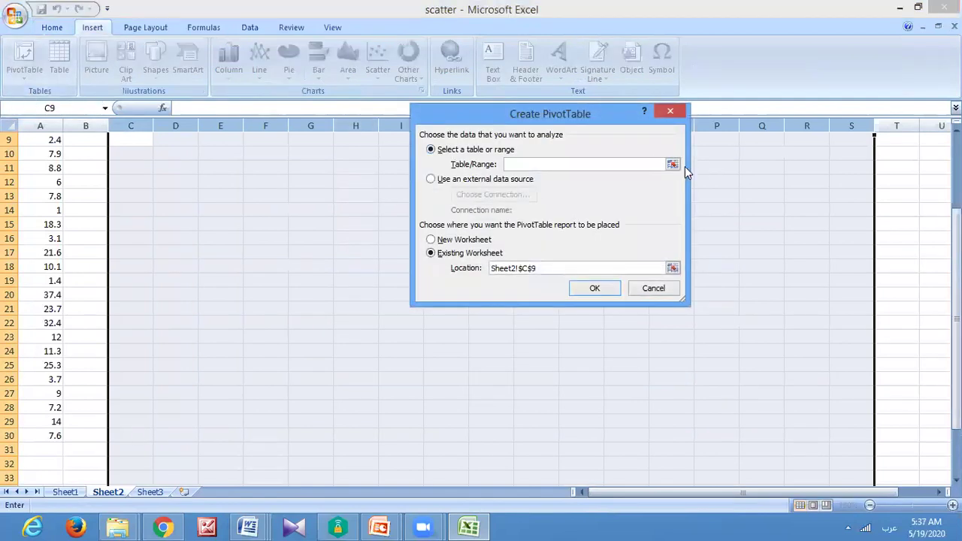
{"action": "left_click", "coordinate": [668, 164]}
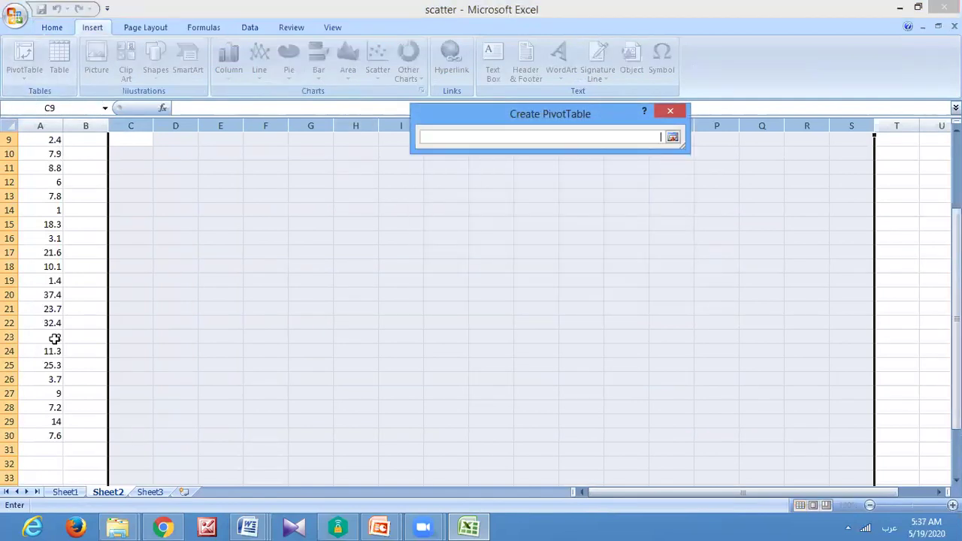
{"action": "left_click_drag", "start_coordinate": [51, 438], "coordinate": [42, 113]}
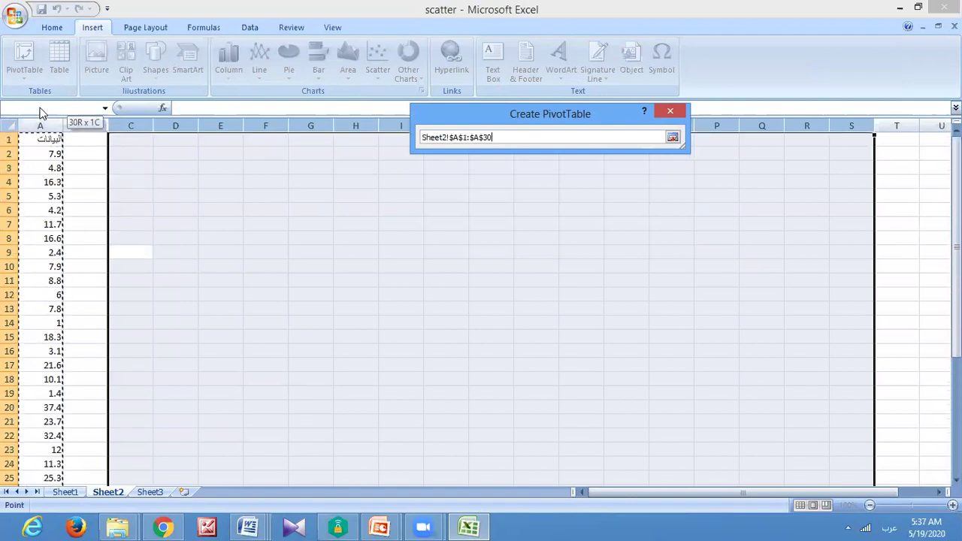
{"action": "left_click", "coordinate": [675, 136]}
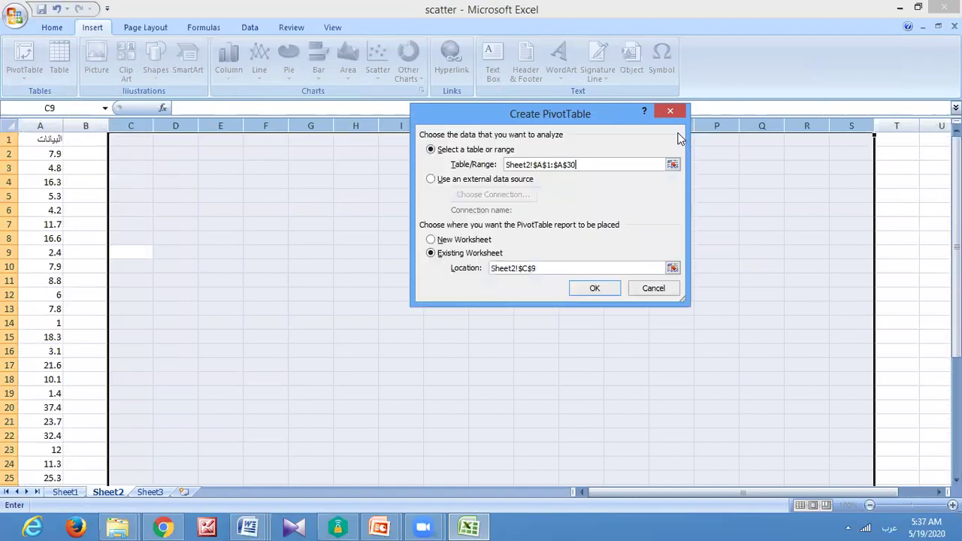
- Place the PivotTable on the existing worksheet at Sheet2 cell B9 and create it
{"action": "left_click", "coordinate": [674, 269]}
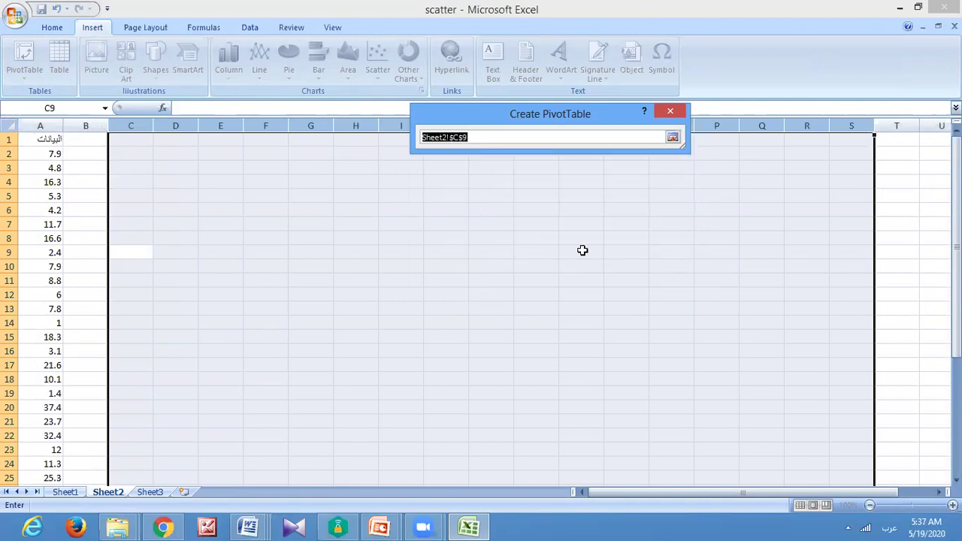
{"action": "left_click", "coordinate": [90, 254]}
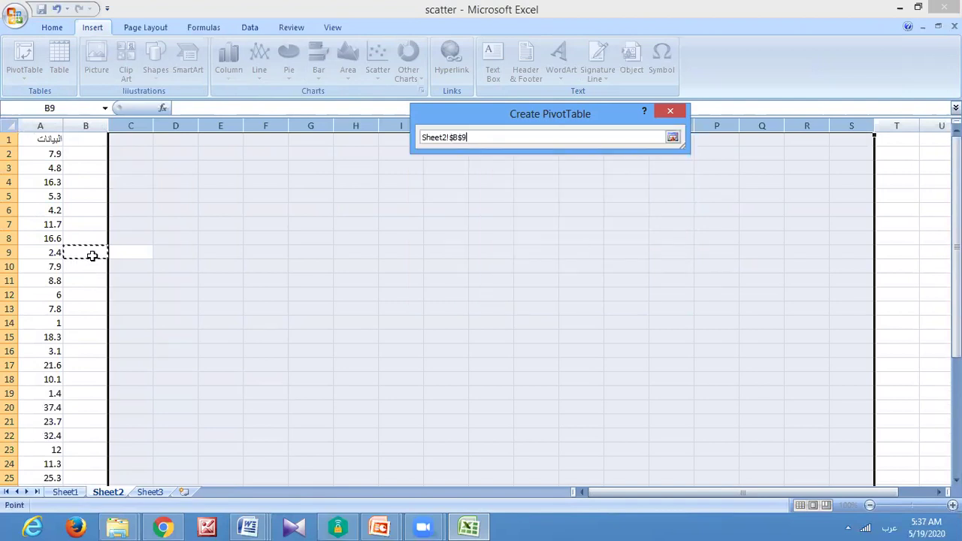
{"action": "left_click", "coordinate": [673, 137]}
{"action": "left_click", "coordinate": [595, 289]}
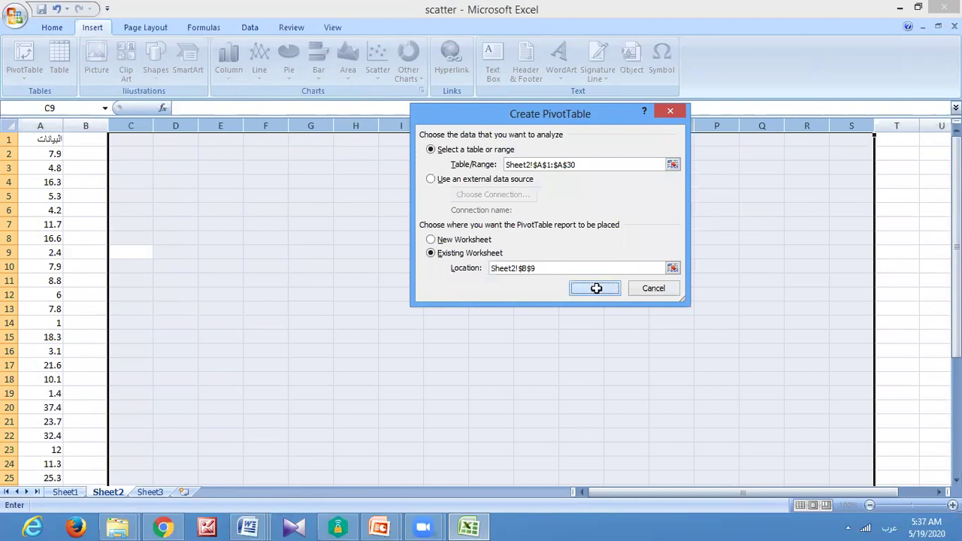
- Add البيانات to both the PivotTable's row labels and its values, and summarize the values by Count
{"action": "left_click_drag", "start_coordinate": [818, 175], "coordinate": [824, 436]}
{"action": "left_click_drag", "start_coordinate": [823, 170], "coordinate": [905, 436]}
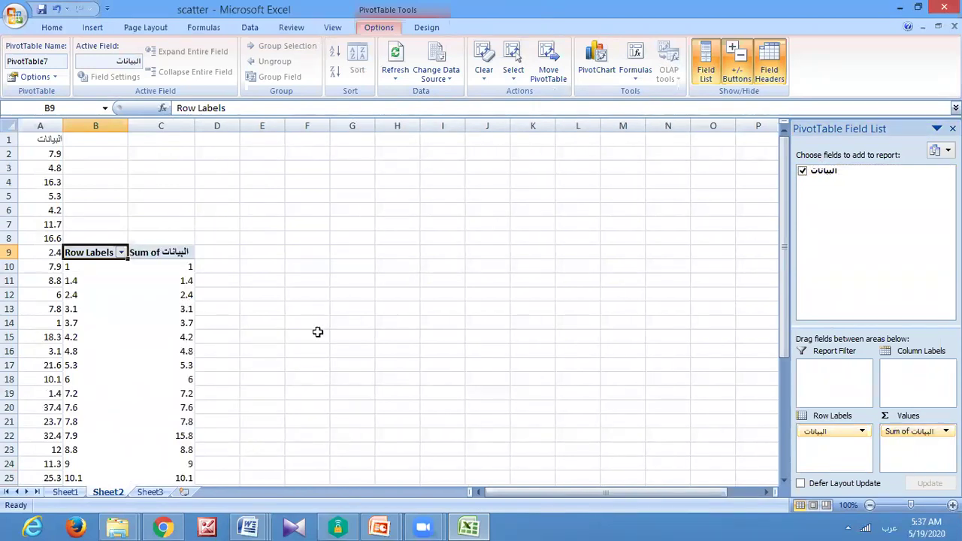
{"action": "double_click", "coordinate": [153, 253]}
{"action": "left_click", "coordinate": [447, 227]}
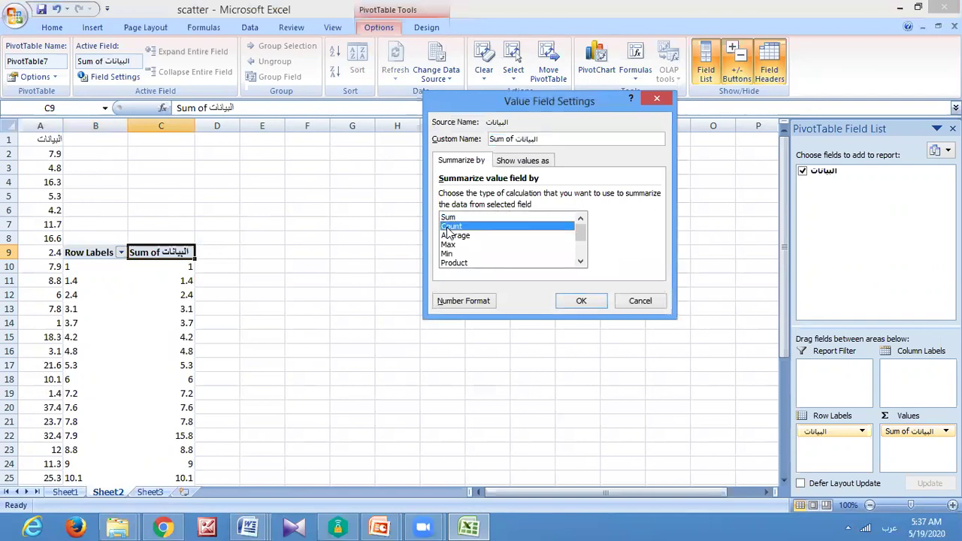
{"action": "left_click", "coordinate": [581, 300]}
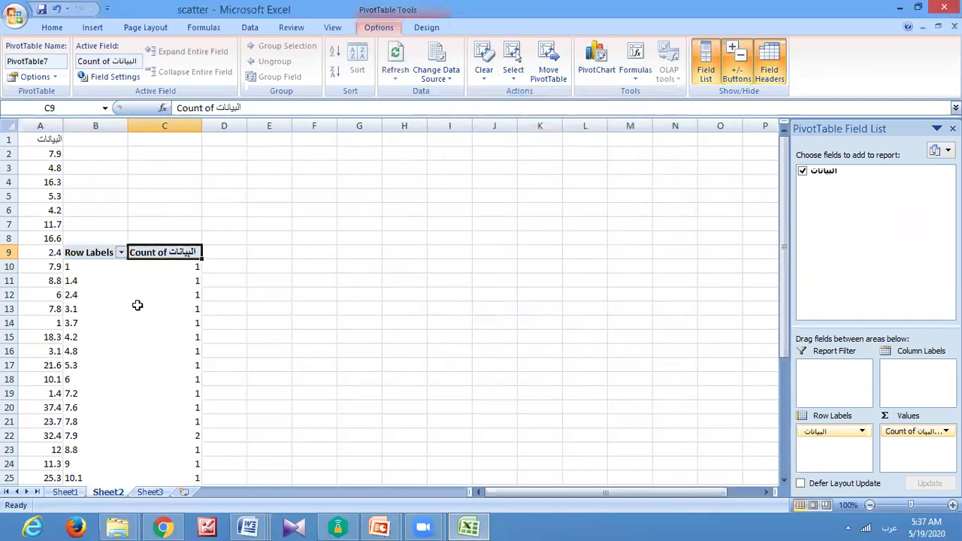
- Group the PivotTable's row labels into class intervals of 5
{"action": "left_click", "coordinate": [70, 351]}
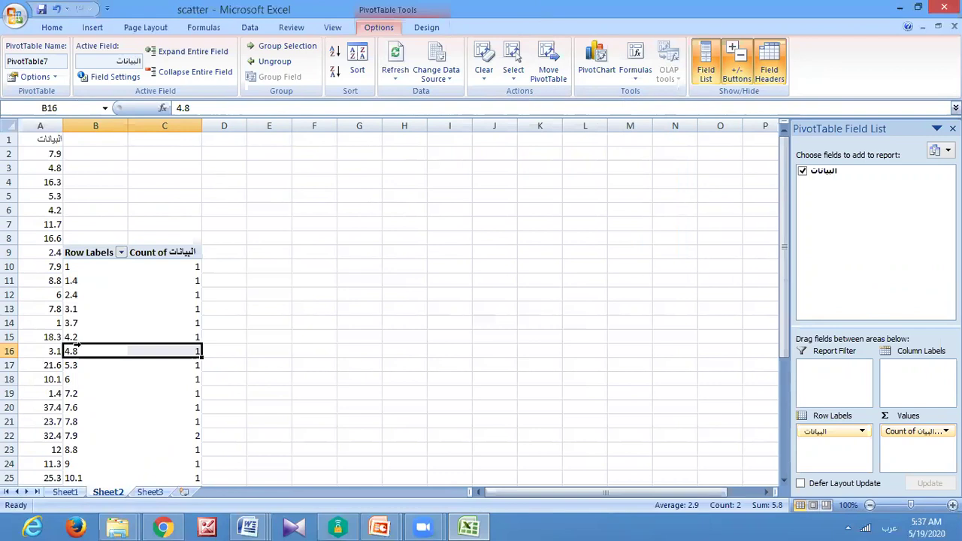
{"action": "right_click", "coordinate": [70, 337]}
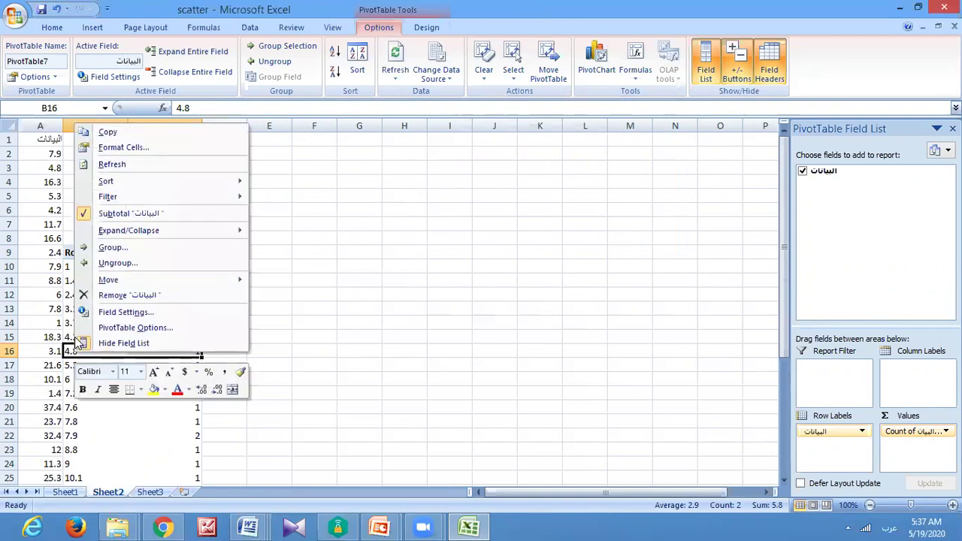
{"action": "left_click", "coordinate": [109, 250]}
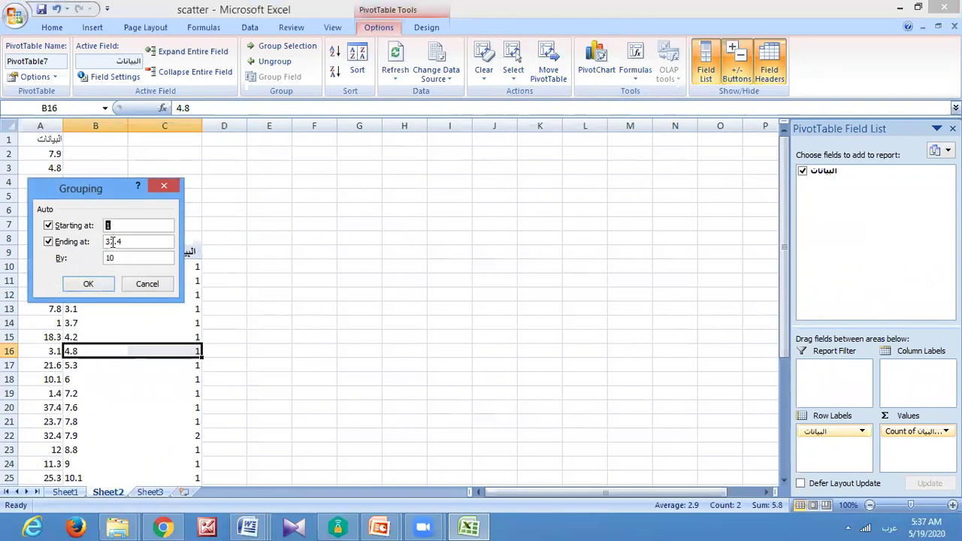
{"action": "left_click", "coordinate": [109, 258]}
{"action": "left_click", "coordinate": [88, 285]}
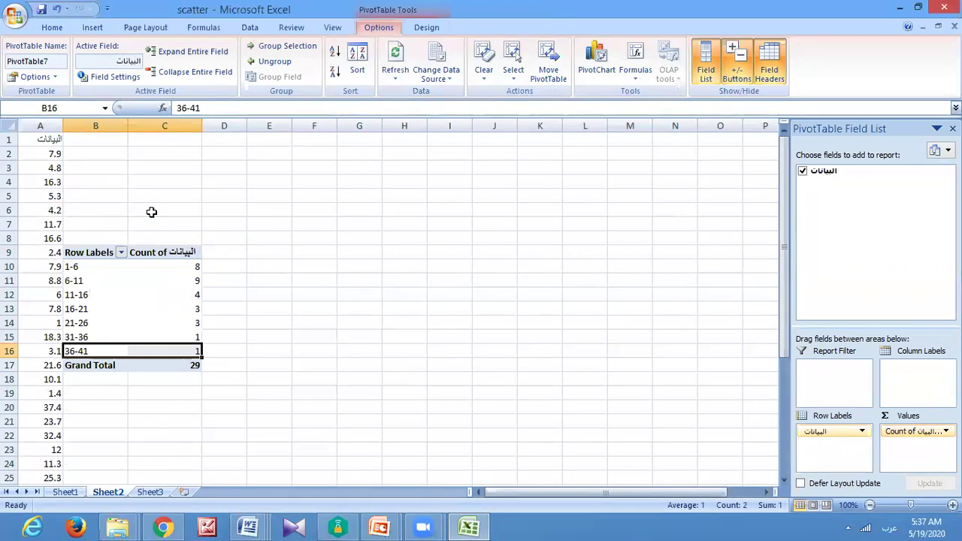
{"action": "left_click", "coordinate": [81, 252]}
{"action": "double_click", "coordinate": [157, 253]}
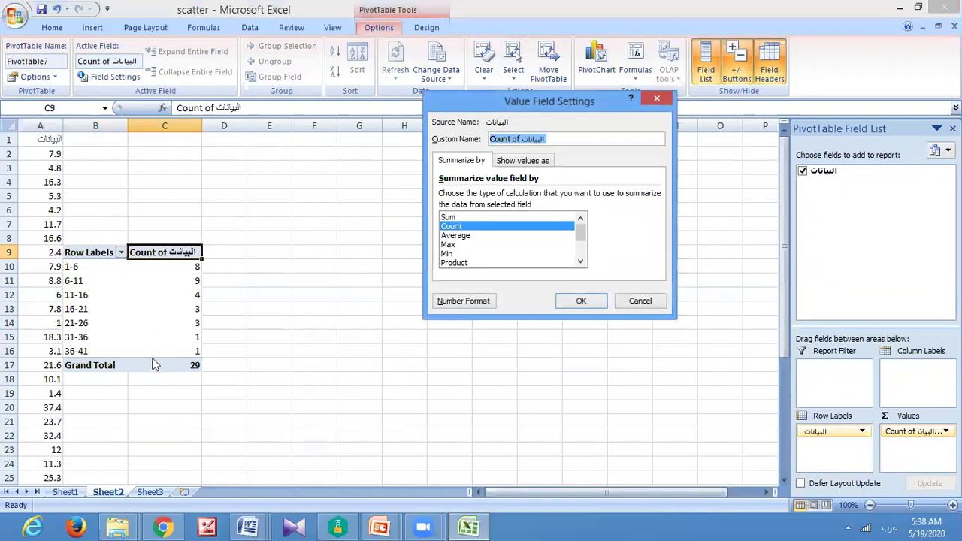
{"action": "left_click", "coordinate": [640, 301]}
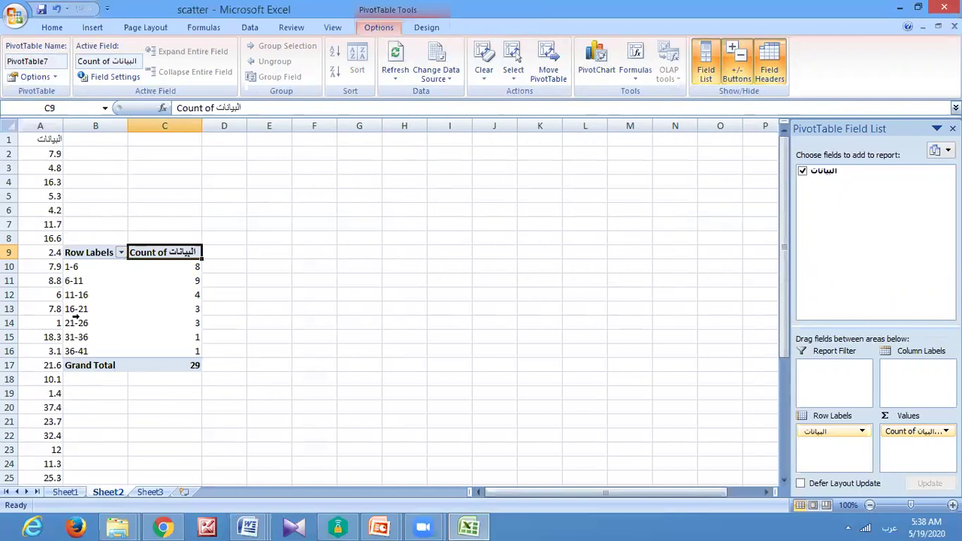
- Start a PivotChart with Sheet2 B9:C16 as the source range, leaving out the Grand Total row
{"action": "left_click", "coordinate": [76, 31]}
{"action": "left_click", "coordinate": [310, 235]}
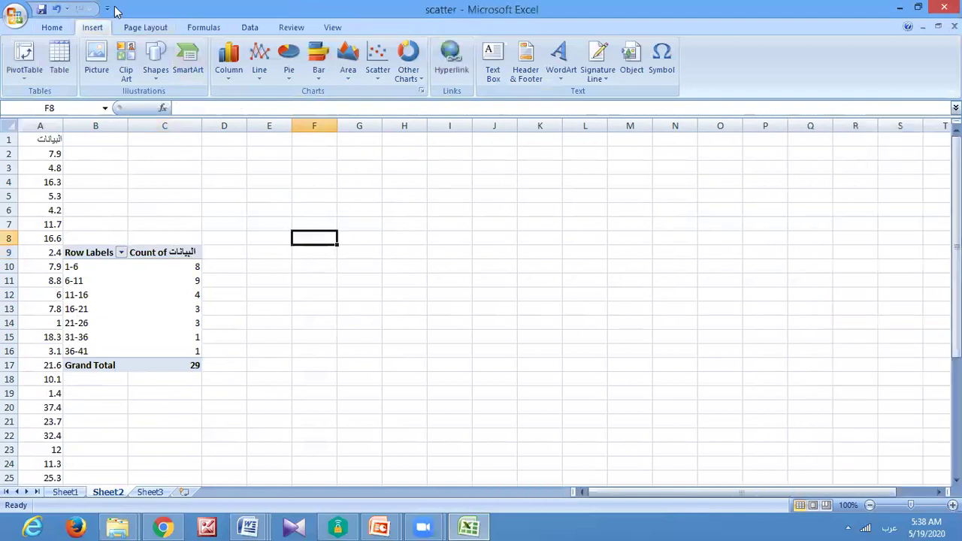
{"action": "left_click", "coordinate": [38, 72]}
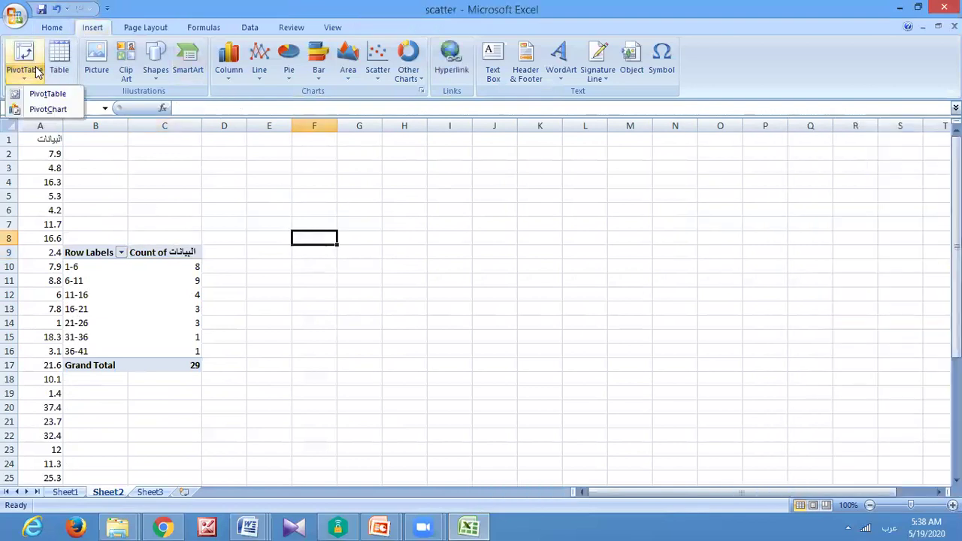
{"action": "left_click", "coordinate": [44, 110]}
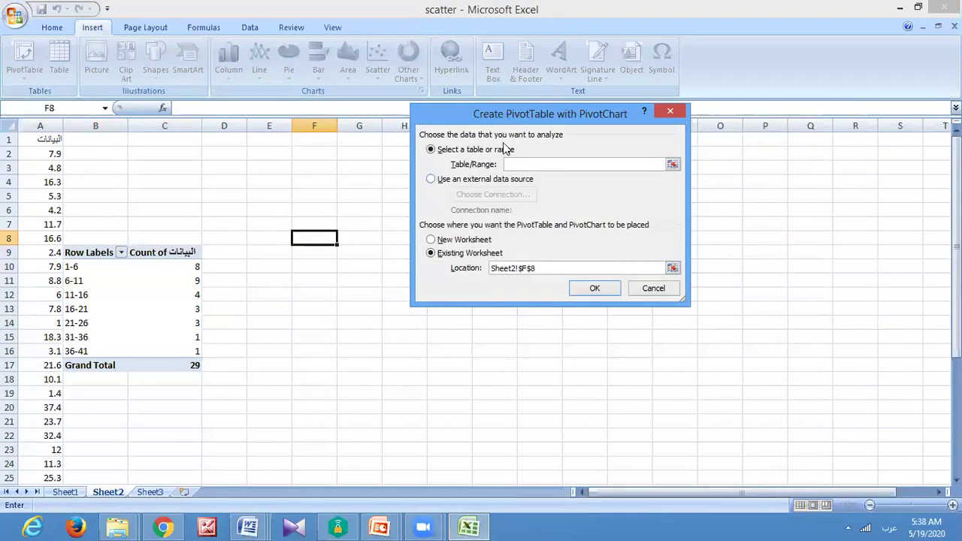
{"action": "left_click", "coordinate": [673, 166]}
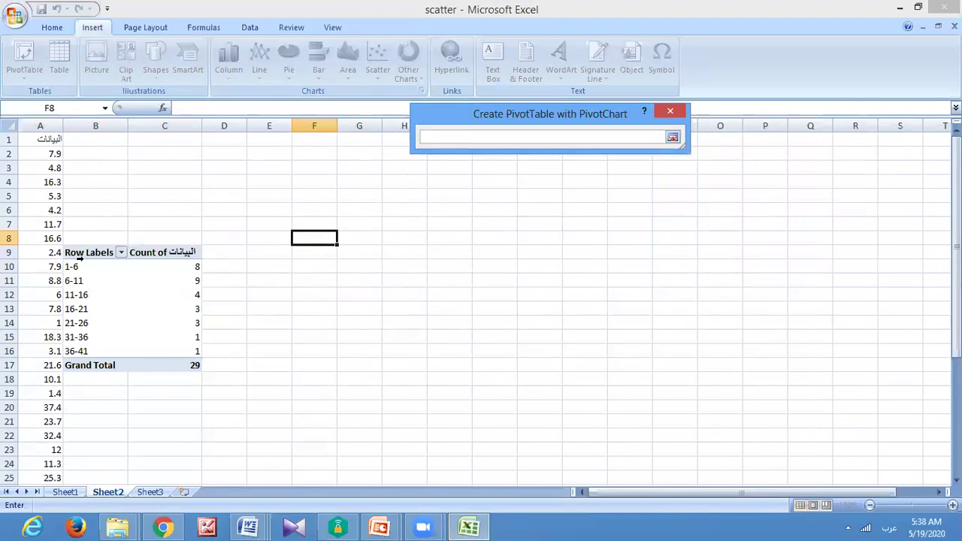
{"action": "left_click_drag", "start_coordinate": [81, 252], "coordinate": [193, 365]}
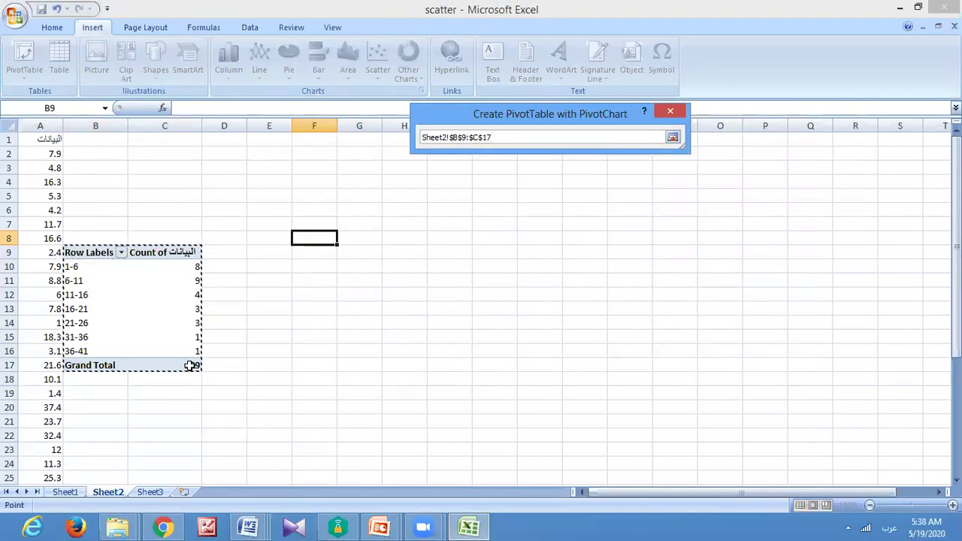
{"action": "left_click_drag", "start_coordinate": [91, 249], "coordinate": [199, 351]}
{"action": "left_click", "coordinate": [673, 140]}
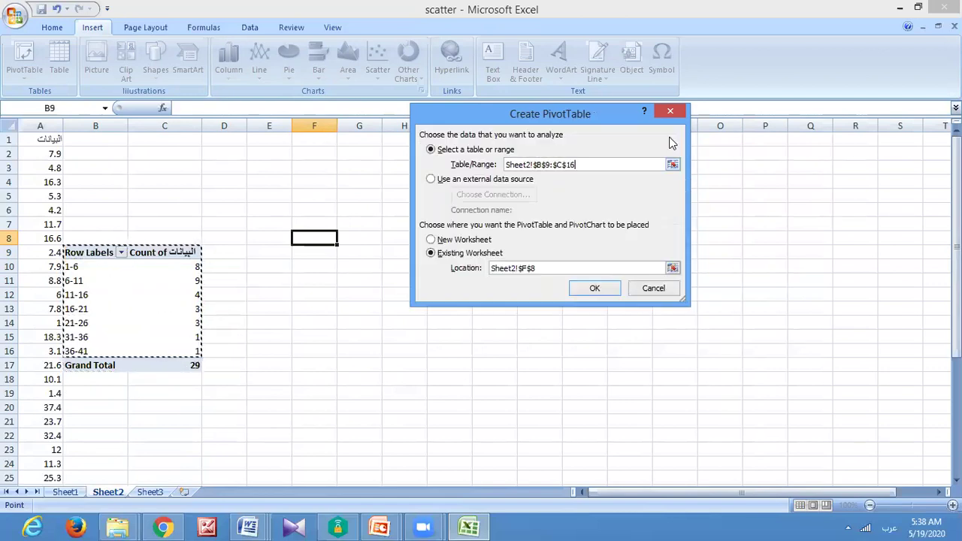
- Place the PivotTable and PivotChart on the existing worksheet at Sheet2 cell F14 and create them
{"action": "left_click", "coordinate": [671, 269]}
{"action": "left_click", "coordinate": [323, 322]}
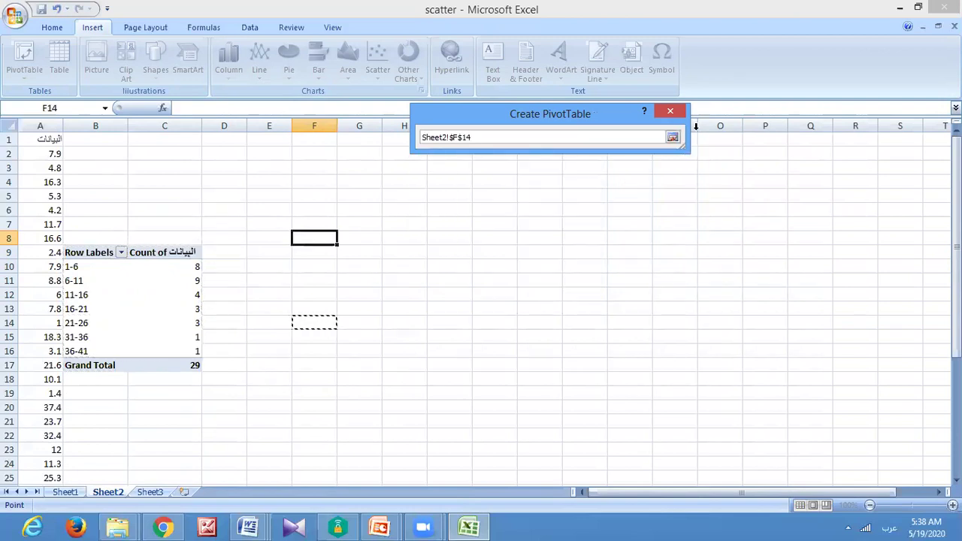
{"action": "left_click", "coordinate": [673, 138]}
{"action": "left_click", "coordinate": [603, 289]}
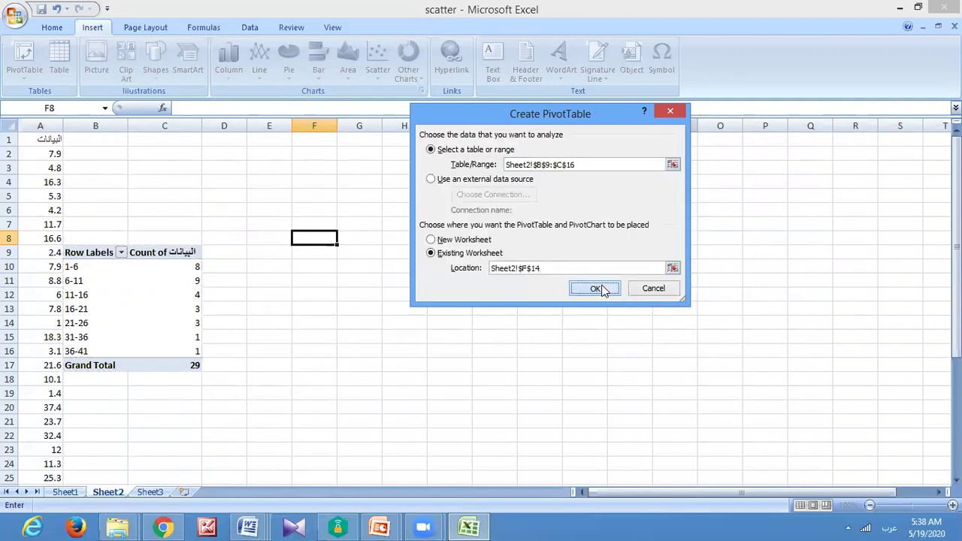
- Use Row Labels as the PivotChart's axis and Count of البيانات as its values, and apply the gap-free histogram layout with axis titles
{"action": "left_click_drag", "start_coordinate": [836, 171], "coordinate": [829, 436]}
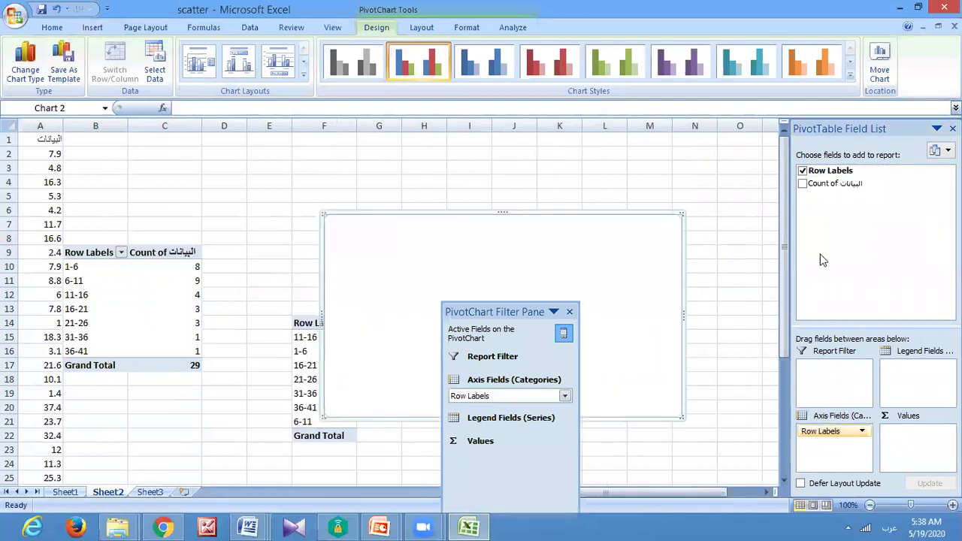
{"action": "left_click_drag", "start_coordinate": [825, 186], "coordinate": [918, 441]}
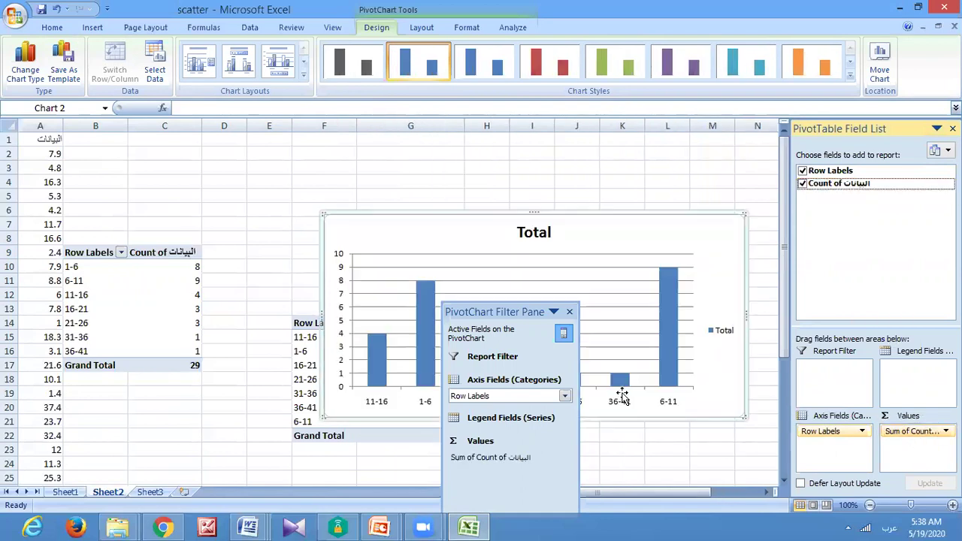
{"action": "left_click", "coordinate": [569, 314]}
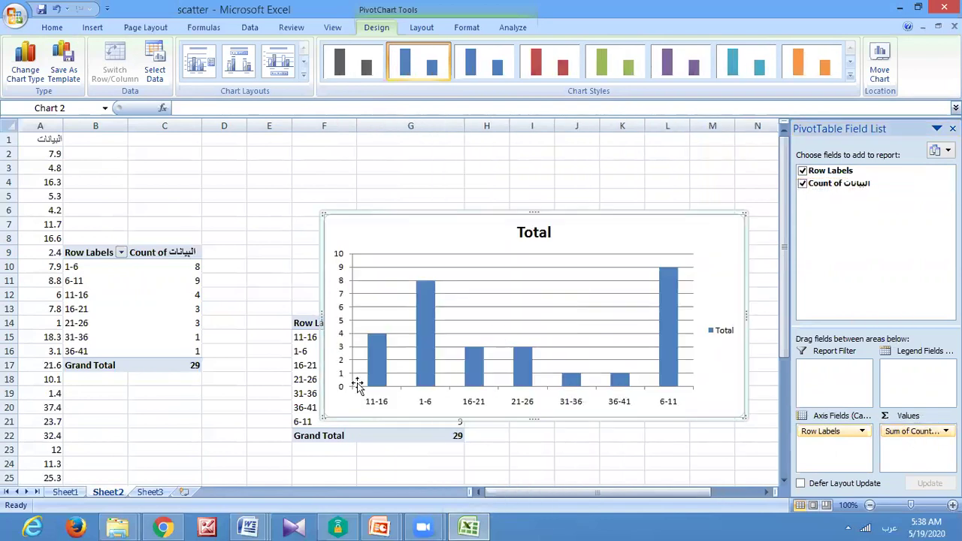
{"action": "left_click", "coordinate": [303, 66]}
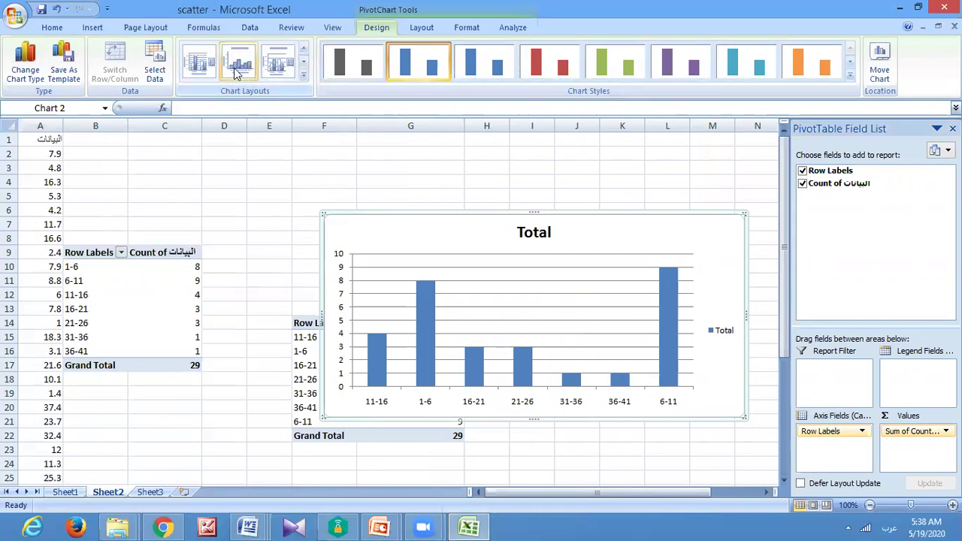
{"action": "left_click", "coordinate": [242, 76]}
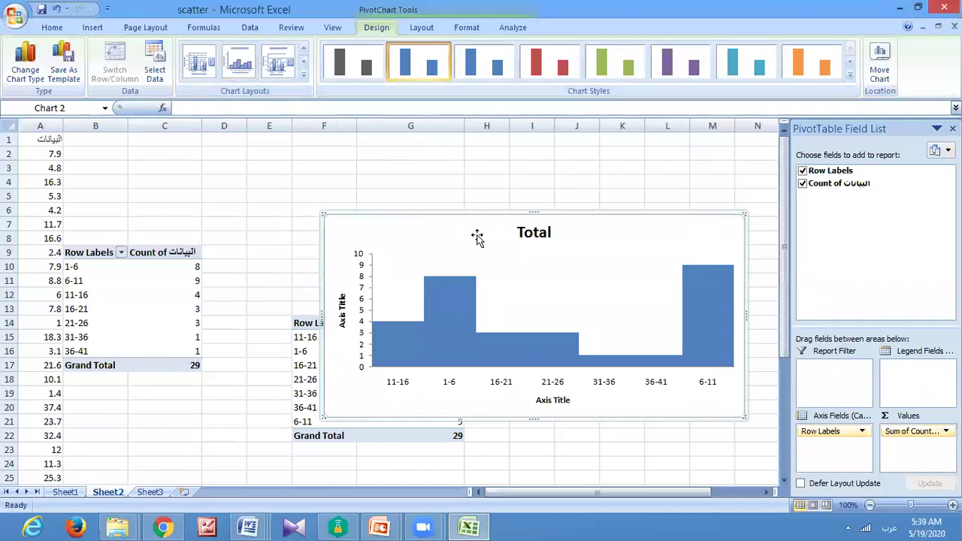
- Give the histogram's columns a solid dark border line
{"action": "left_click", "coordinate": [421, 350]}
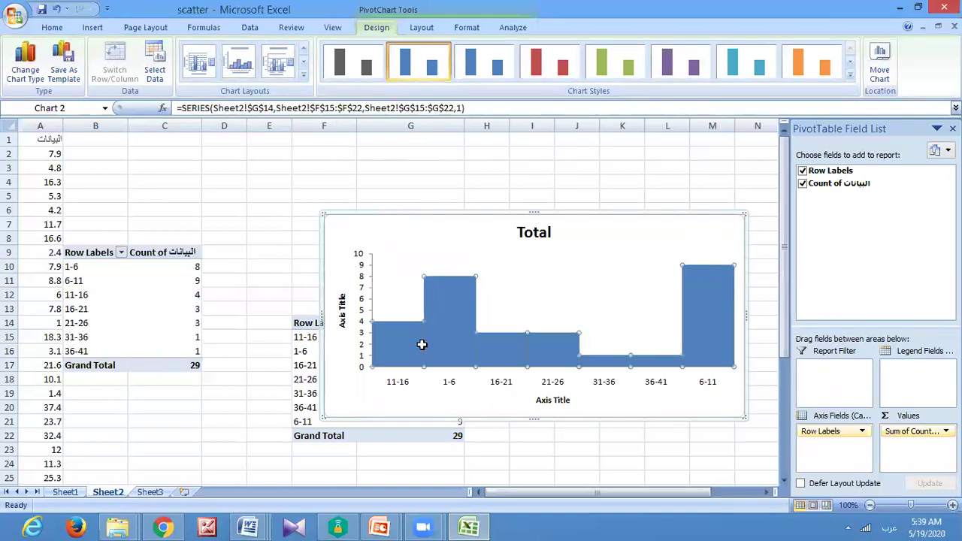
{"action": "right_click", "coordinate": [422, 348]}
{"action": "left_click", "coordinate": [462, 482]}
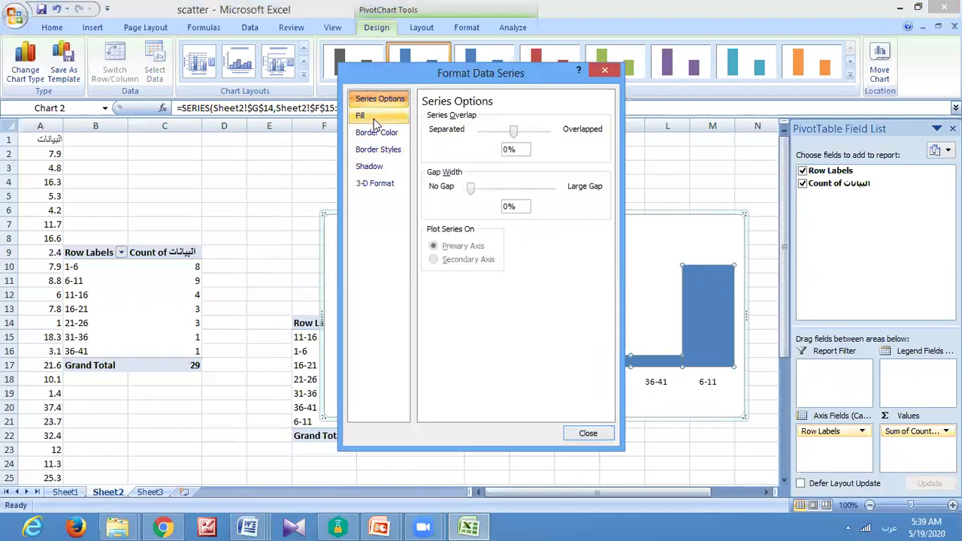
{"action": "left_click", "coordinate": [376, 132]}
{"action": "left_click", "coordinate": [438, 132]}
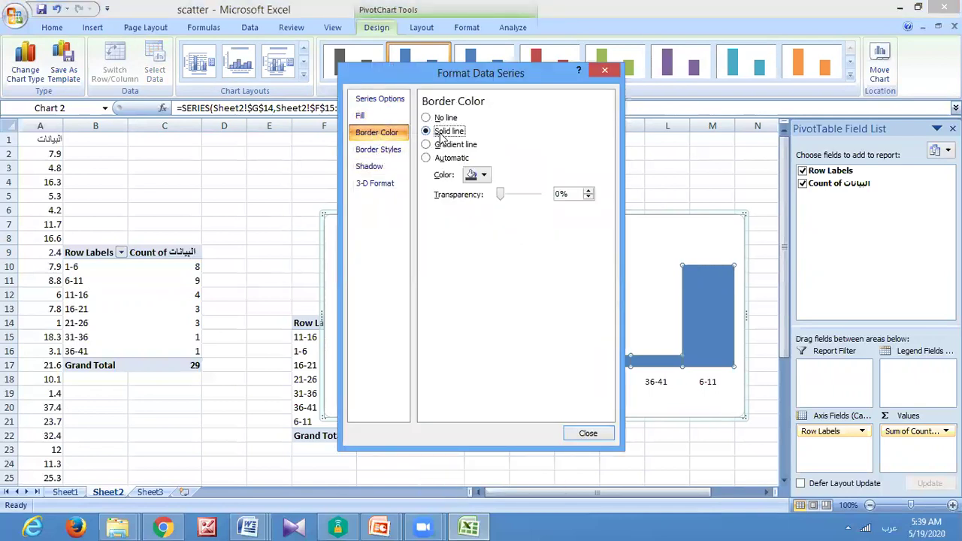
{"action": "left_click", "coordinate": [485, 176]}
{"action": "left_click", "coordinate": [479, 237]}
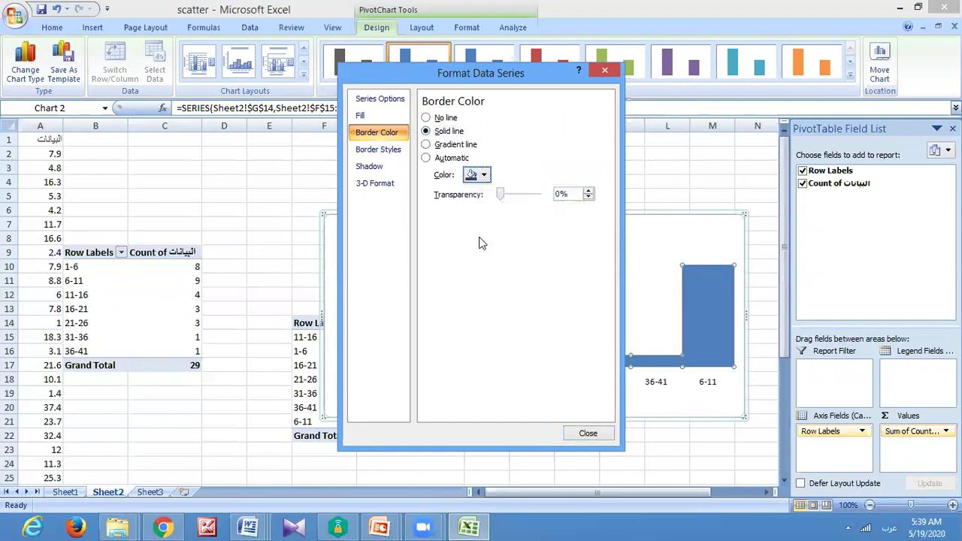
{"action": "left_click", "coordinate": [583, 434]}
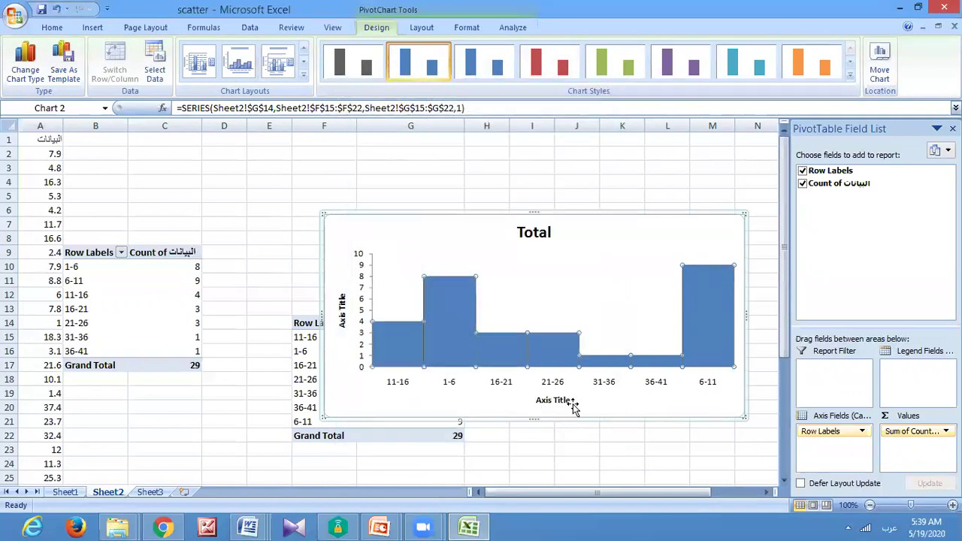
{"action": "left_click", "coordinate": [623, 166]}
- Set the chart title to المدرج التكرارى
{"action": "left_click", "coordinate": [538, 241]}
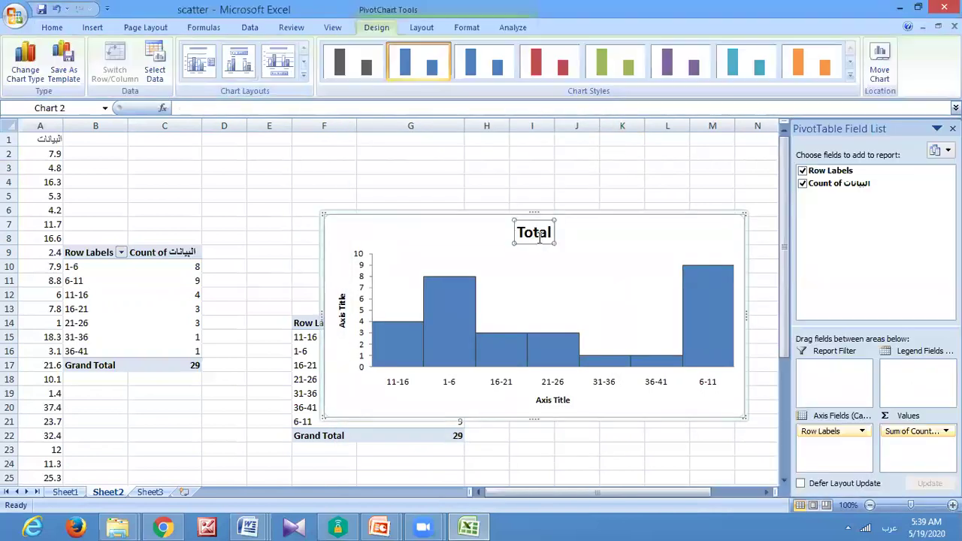
{"action": "key", "text": "BackSpace"}
{"action": "type", "text": "المدر"}
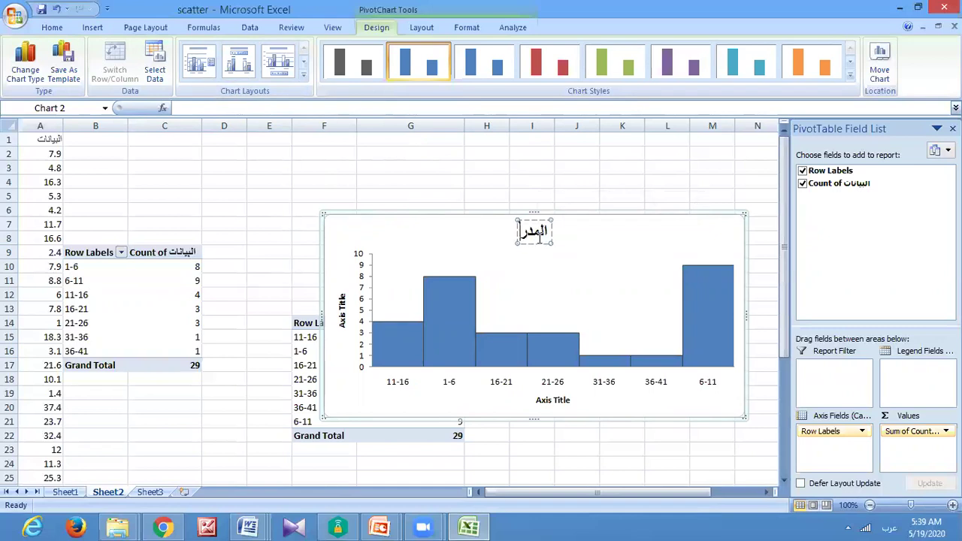
{"action": "type", "text": "ج التكرارى"}
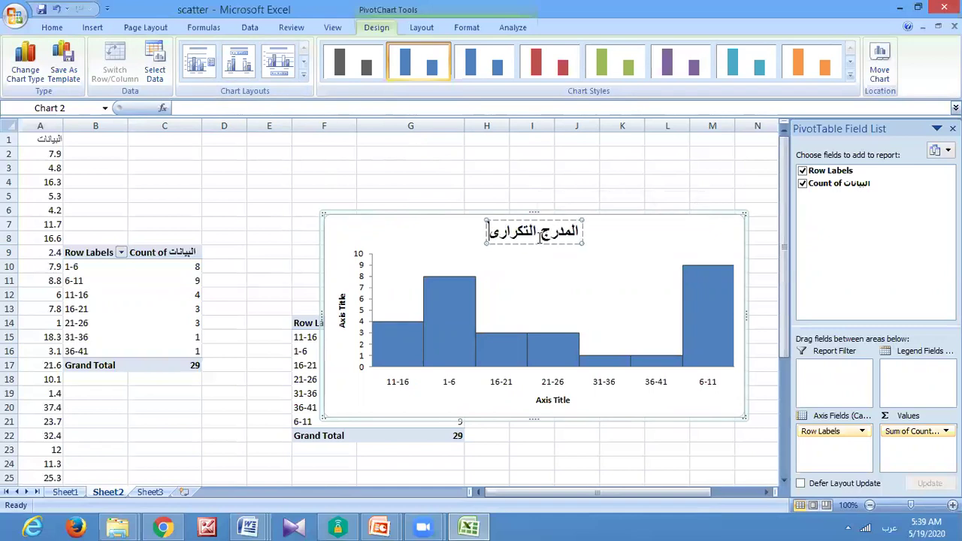
- Set the chart's vertical axis title to التكرارت and its horizontal axis title to الفئات
{"action": "left_click", "coordinate": [342, 301]}
{"action": "key", "text": "BackSpace"}
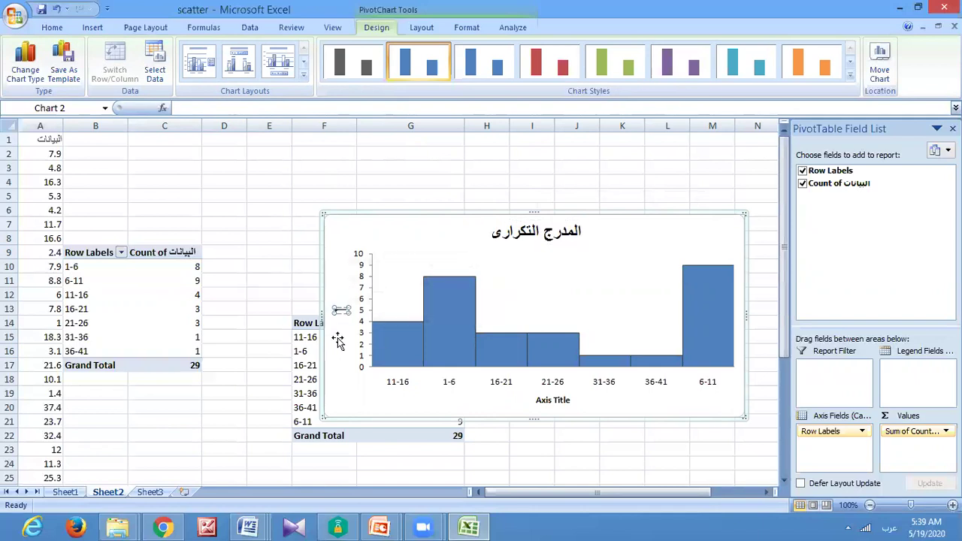
{"action": "type", "text": "التكرار"}
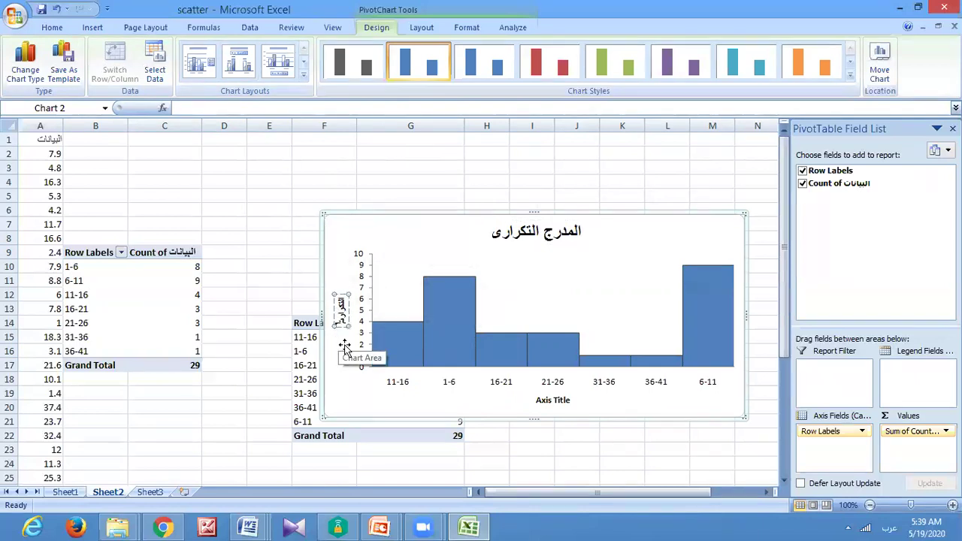
{"action": "left_click", "coordinate": [543, 400]}
{"action": "left_click", "coordinate": [544, 400]}
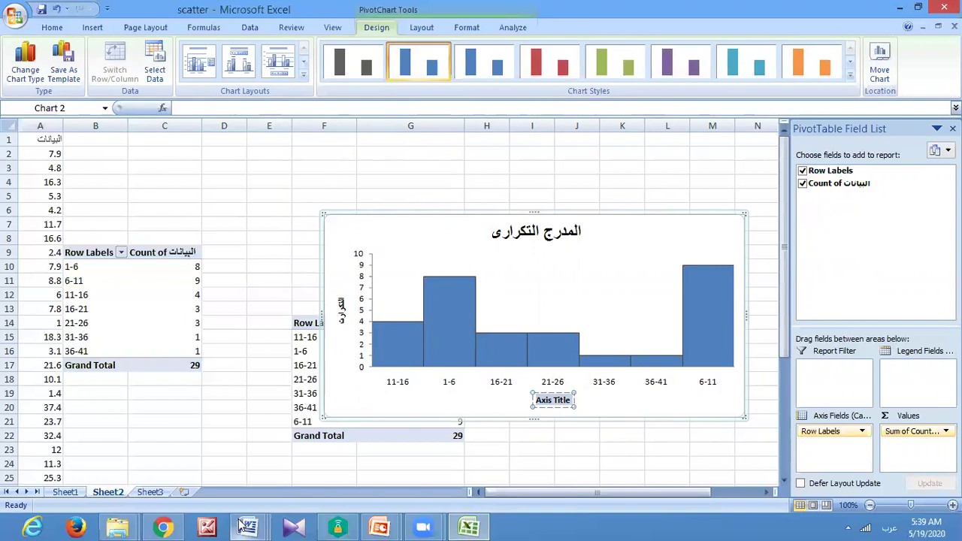
{"action": "mouse_move", "coordinate": [240, 524]}
{"action": "type", "text": "الفئات"}
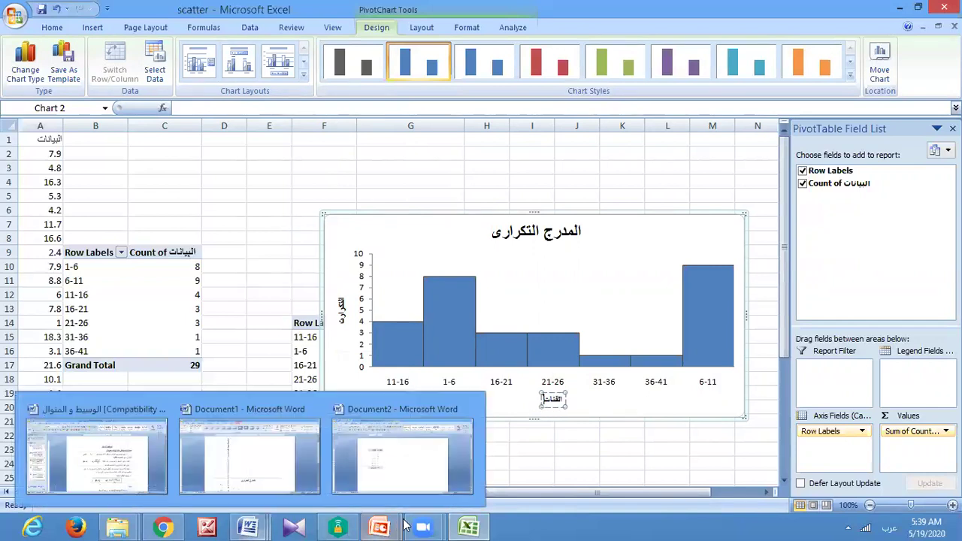
{"action": "mouse_move", "coordinate": [494, 526]}
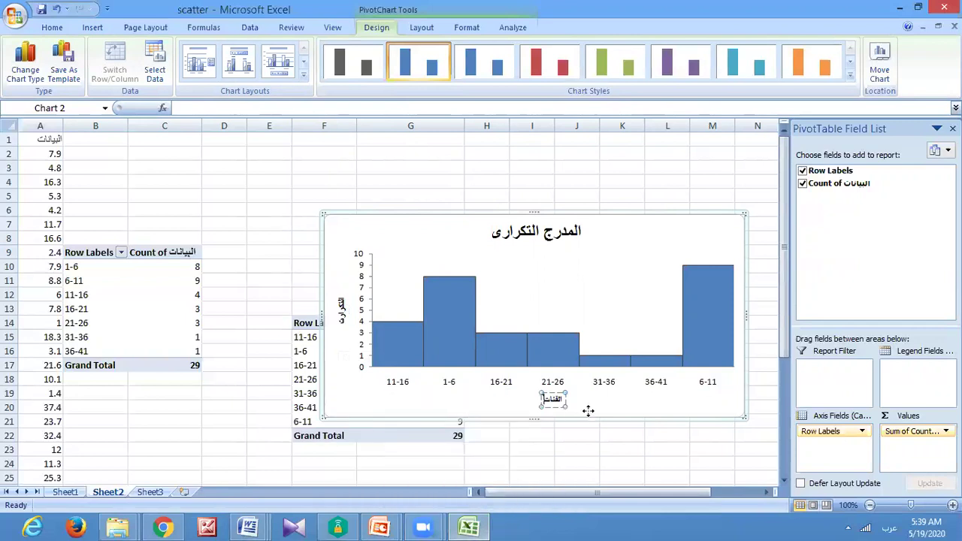
{"action": "left_click", "coordinate": [107, 265]}
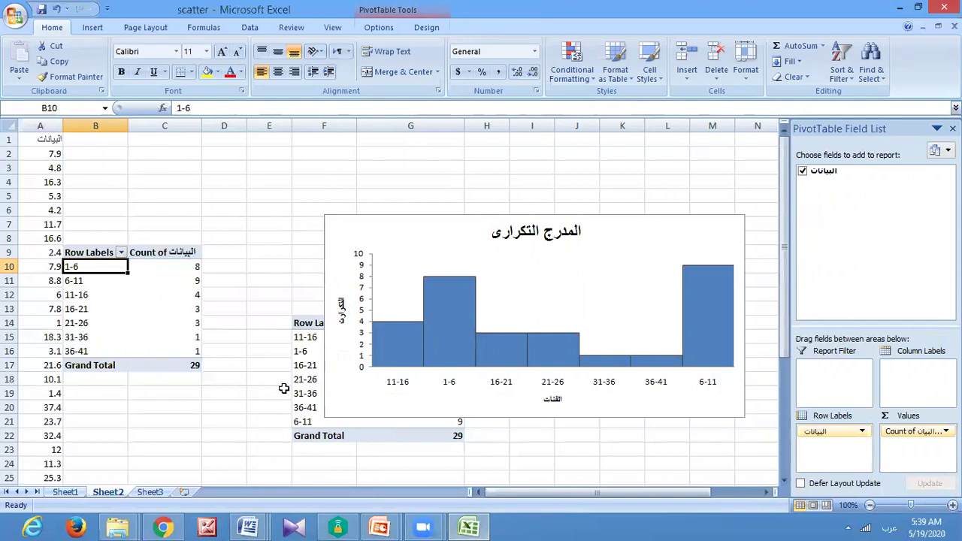
- Switch to Document1 in Word and remove the vertical frequency table text that overlaps the chart
{"action": "left_click_drag", "start_coordinate": [283, 388], "coordinate": [288, 378]}
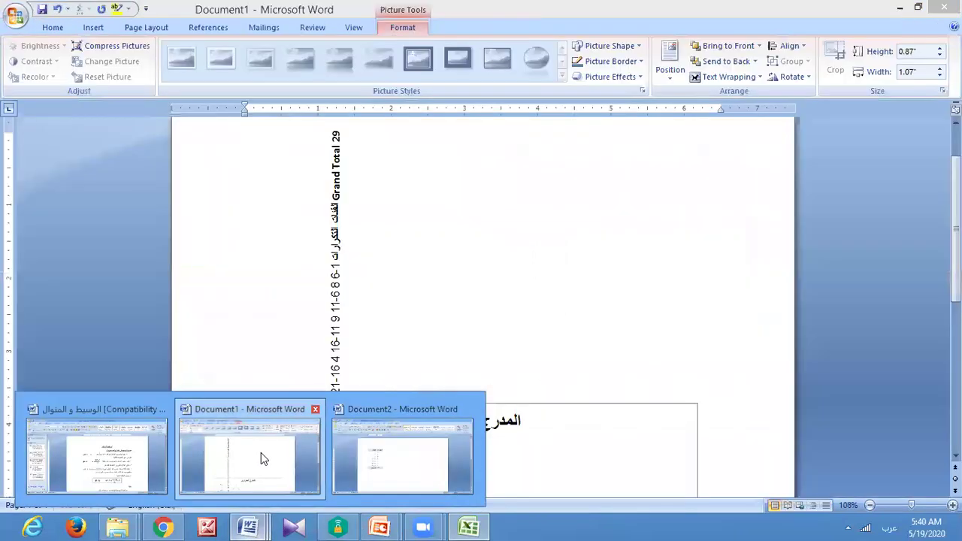
{"action": "left_click", "coordinate": [261, 452]}
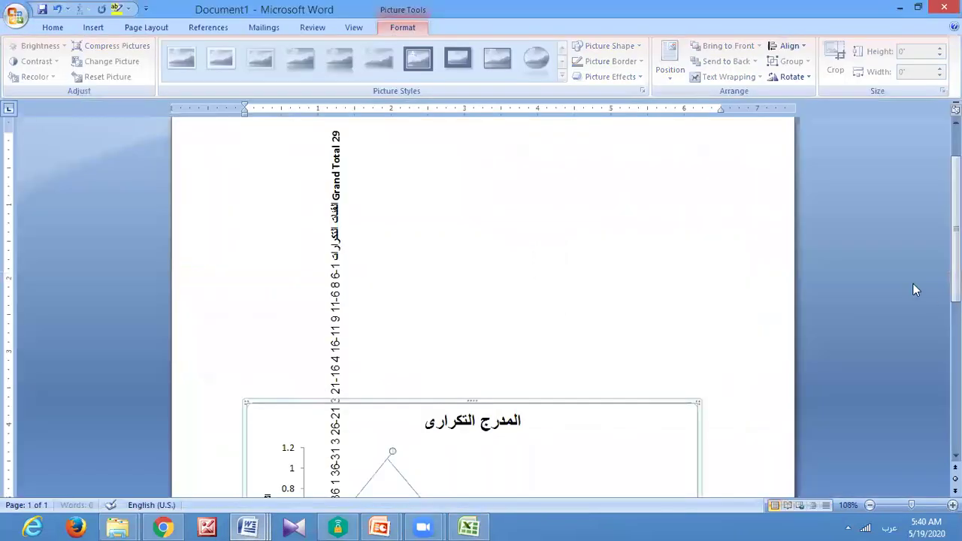
{"action": "scroll", "coordinate": [481, 300], "scroll_direction": "down", "scroll_amount": 5}
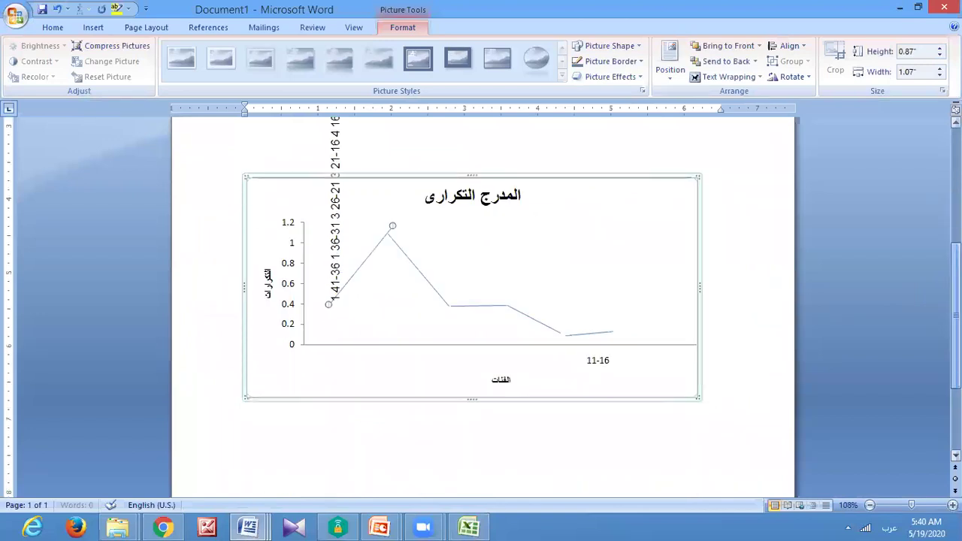
{"action": "left_click", "coordinate": [444, 325]}
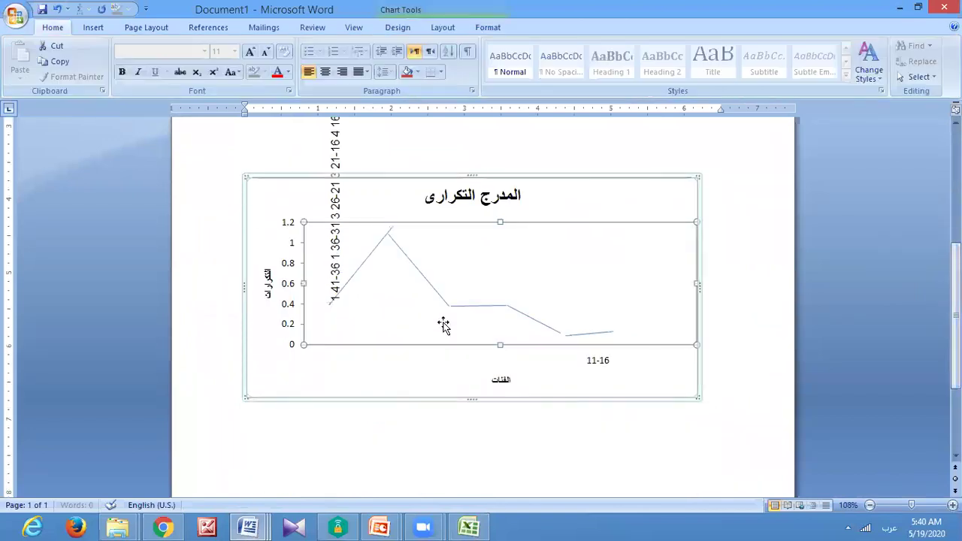
{"action": "key", "text": "ctrl+z"}
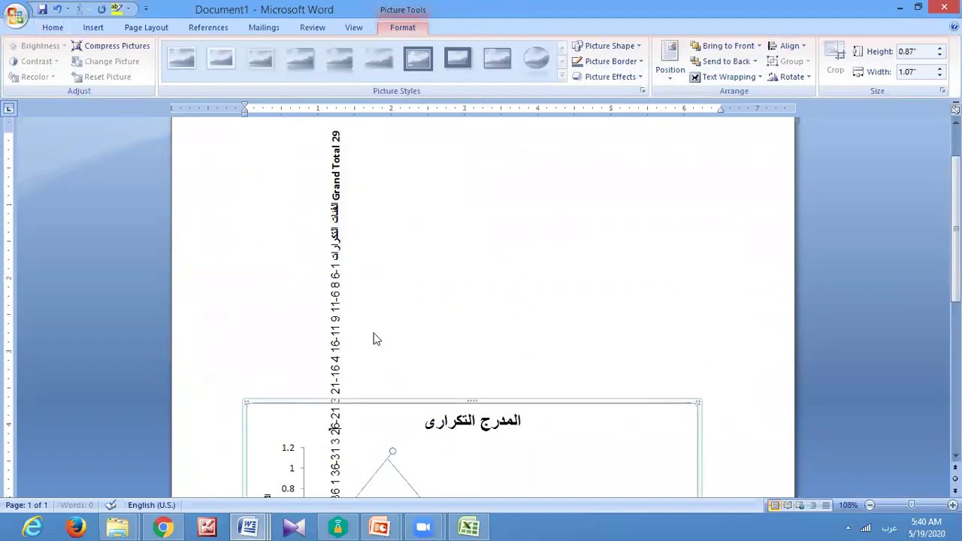
{"action": "left_click_drag", "start_coordinate": [342, 134], "coordinate": [336, 426]}
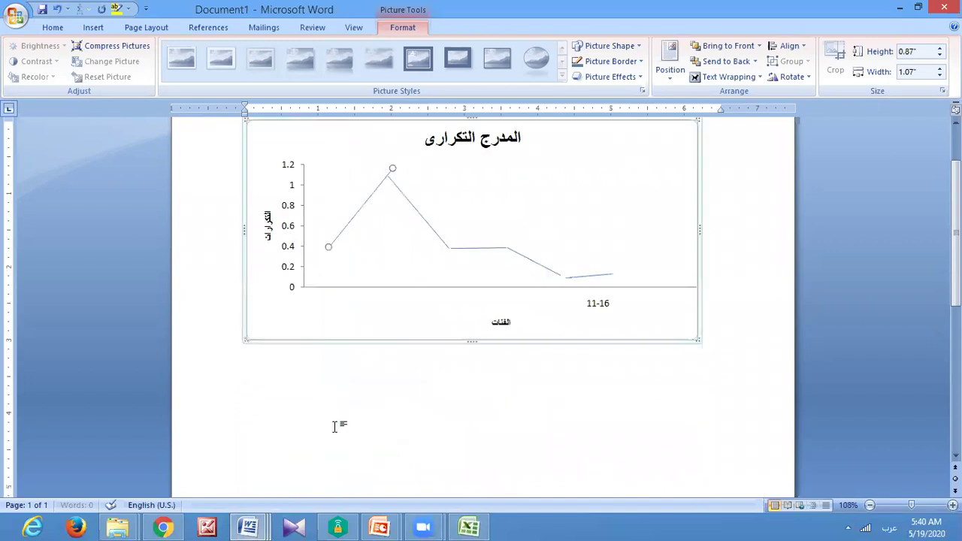
- Draw a straight line shape on the Document1 chart from the first point up to the peak
{"action": "left_click", "coordinate": [384, 243]}
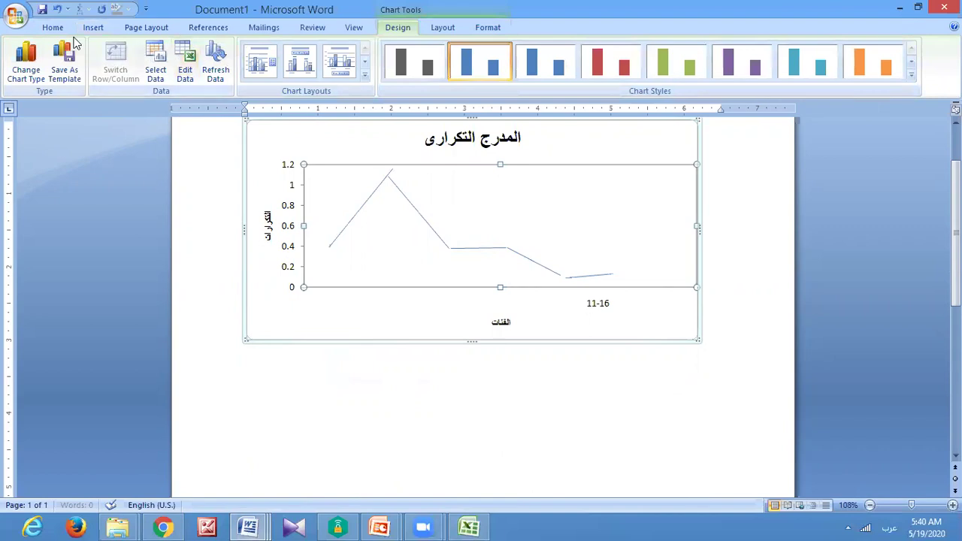
{"action": "scroll", "coordinate": [912, 63], "scroll_direction": "down", "scroll_amount": 5}
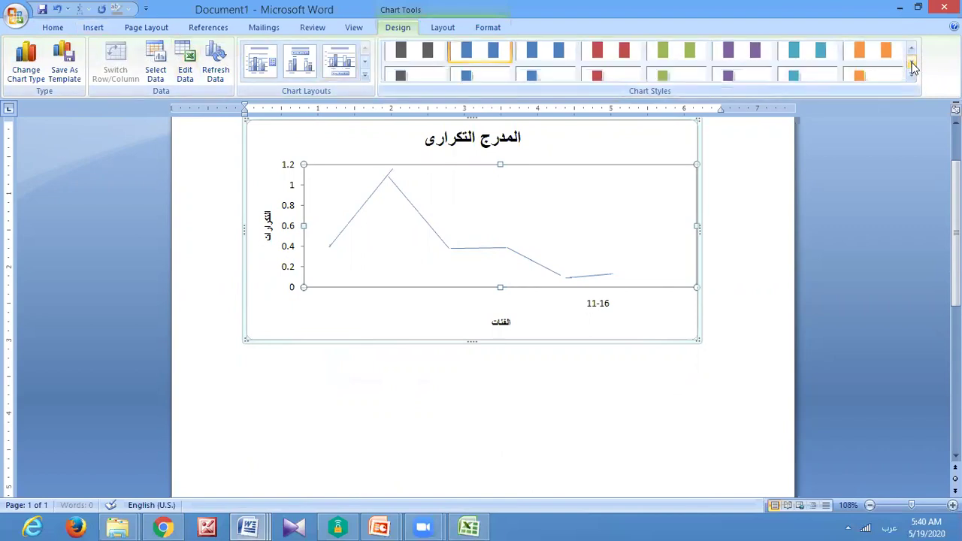
{"action": "left_click", "coordinate": [90, 29]}
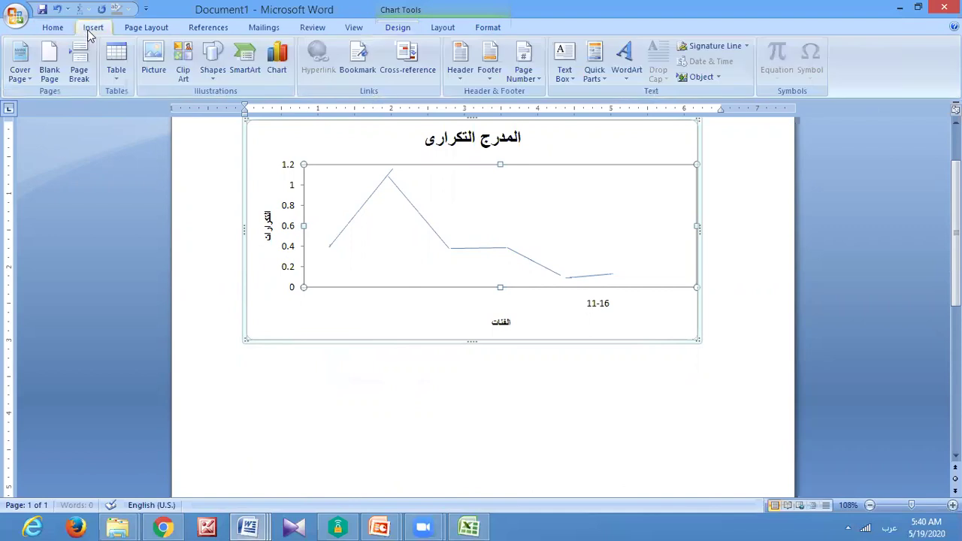
{"action": "left_click", "coordinate": [213, 73]}
{"action": "left_click", "coordinate": [208, 107]}
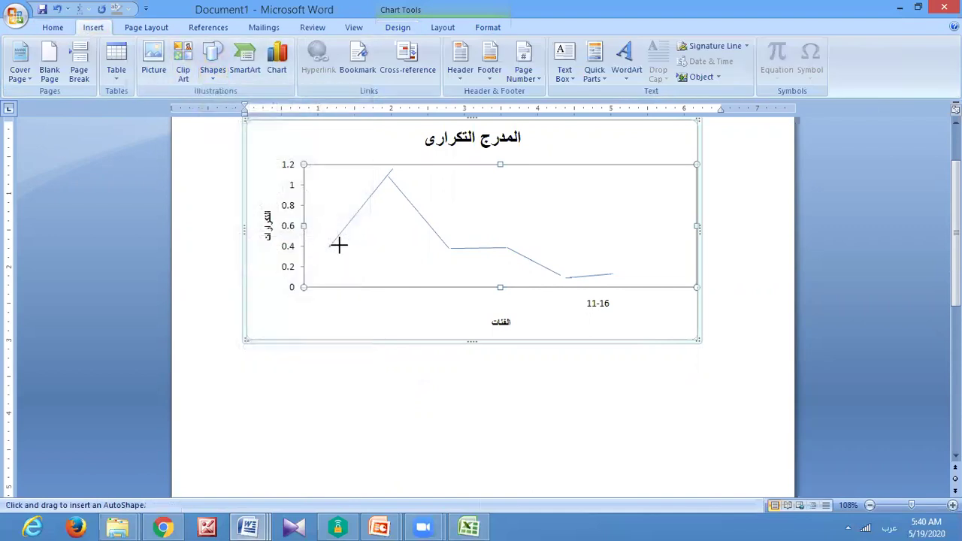
{"action": "mouse_move", "coordinate": [329, 248]}
{"action": "left_mouse_down"}
{"action": "mouse_move", "coordinate": [376, 179]}
{"action": "mouse_move", "coordinate": [389, 176]}
{"action": "left_mouse_up"}
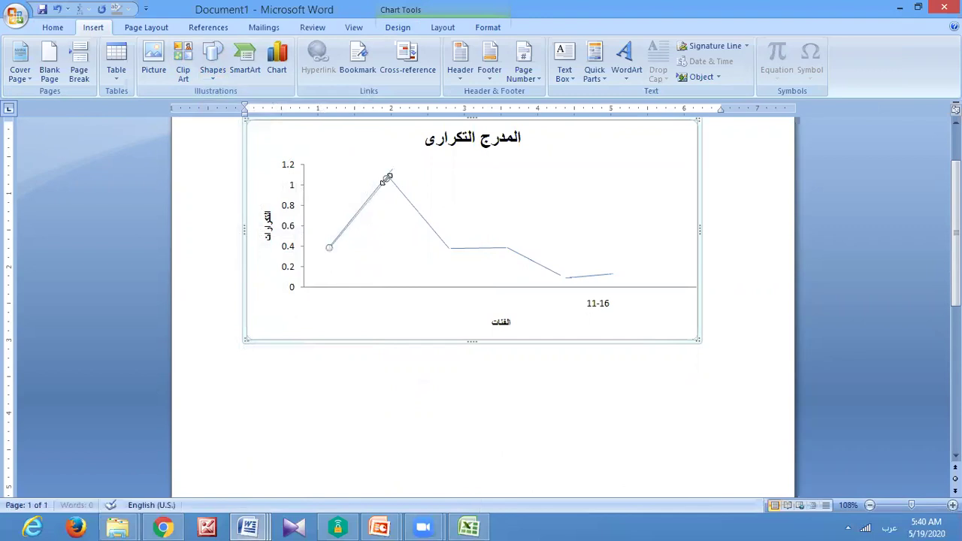
{"action": "left_click", "coordinate": [336, 309]}
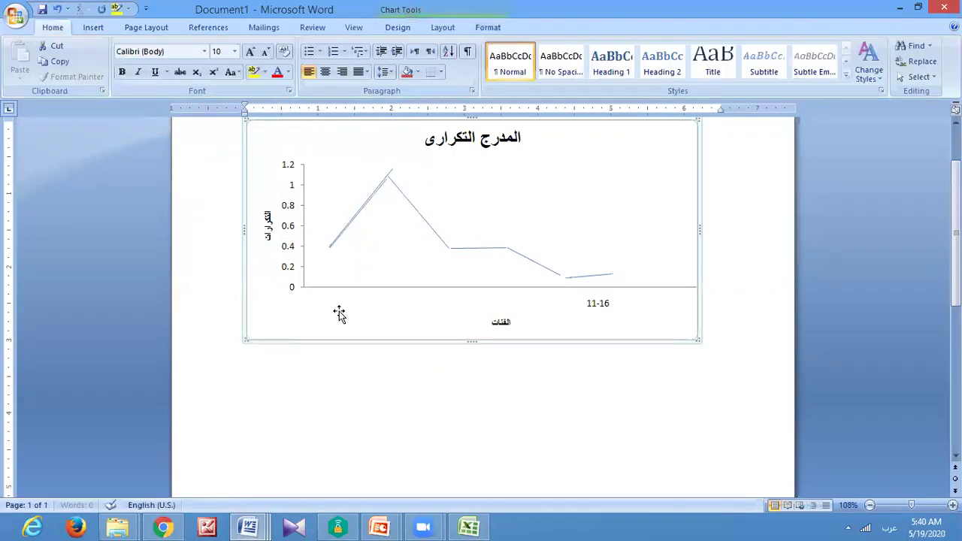
- Copy the histogram from the Excel sheet and paste it into the frequency table in Word's Document2
{"action": "left_click", "coordinate": [466, 528]}
{"action": "left_click", "coordinate": [548, 270]}
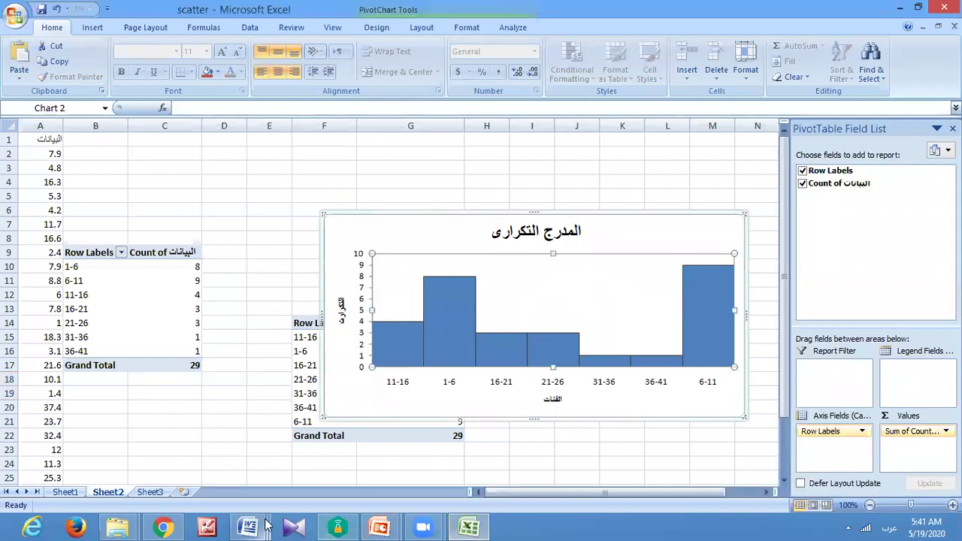
{"action": "mouse_move", "coordinate": [248, 527]}
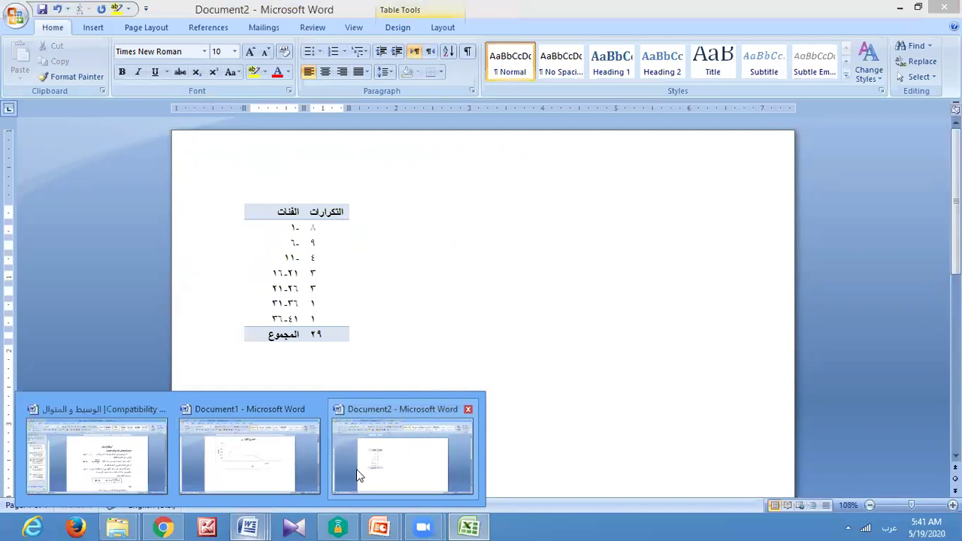
{"action": "left_click", "coordinate": [357, 469]}
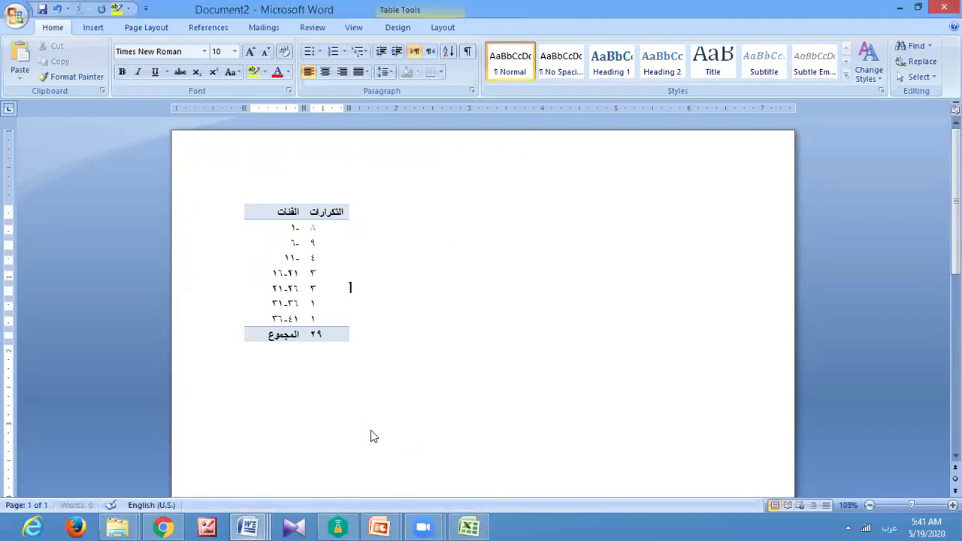
{"action": "key", "text": "ctrl+v"}
- Select the pasted histogram's plot area and start inserting a line shape over it
{"action": "left_click", "coordinate": [388, 359]}
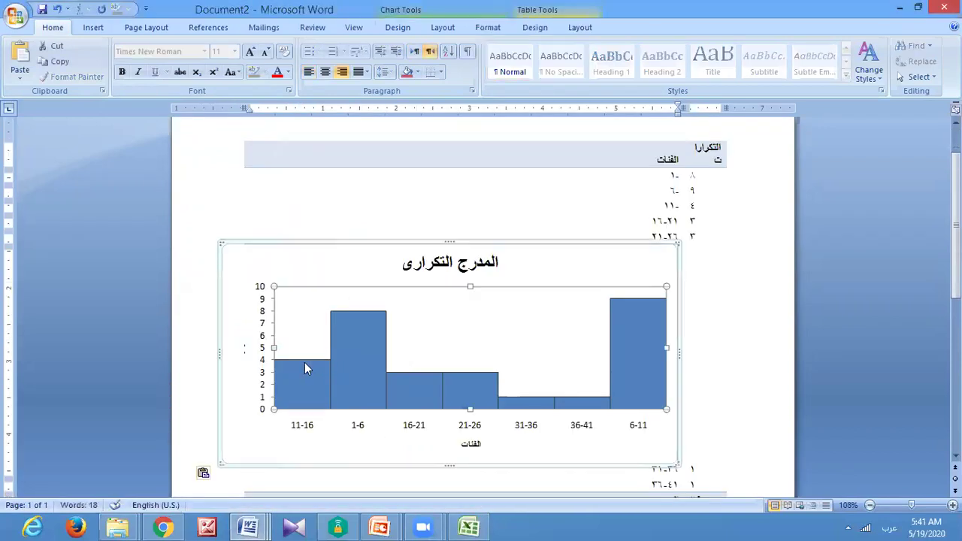
{"action": "left_click", "coordinate": [92, 27]}
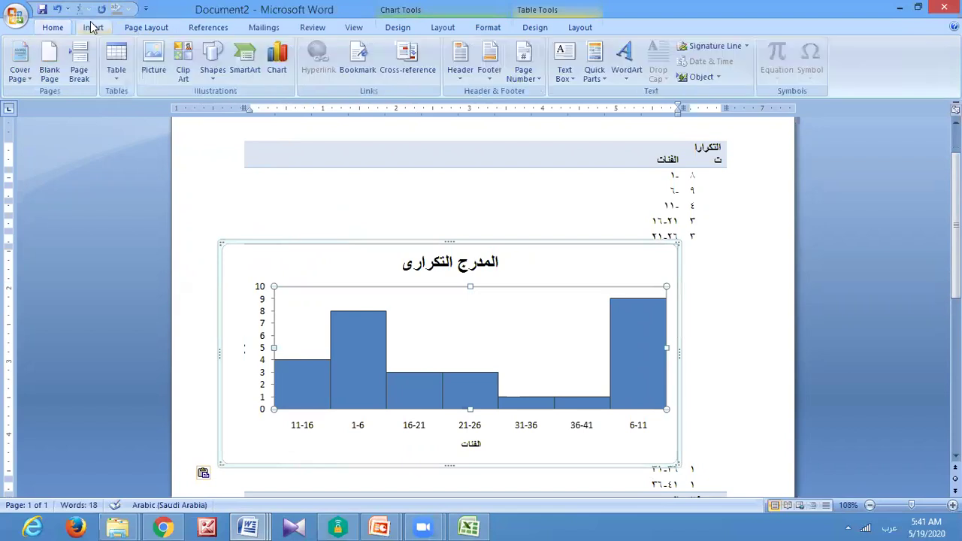
{"action": "left_click", "coordinate": [213, 60]}
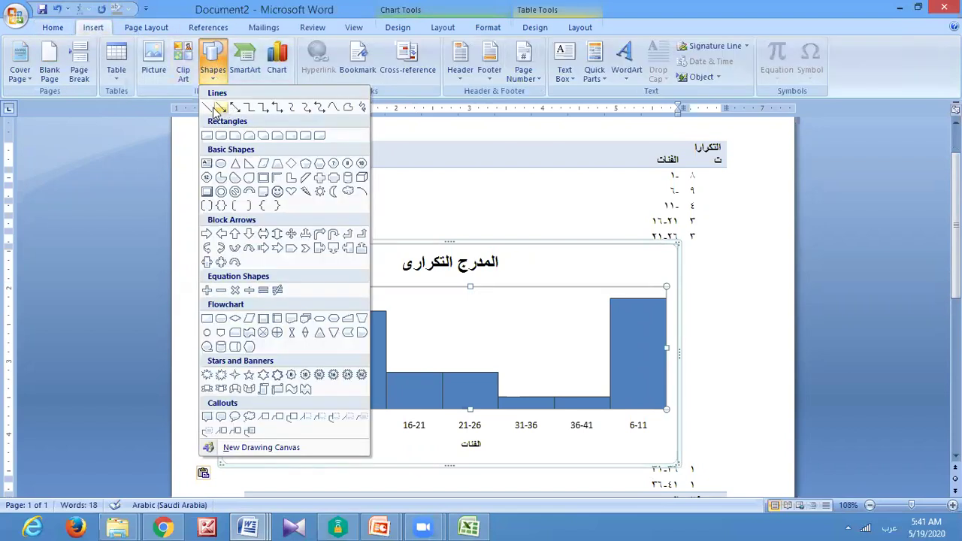